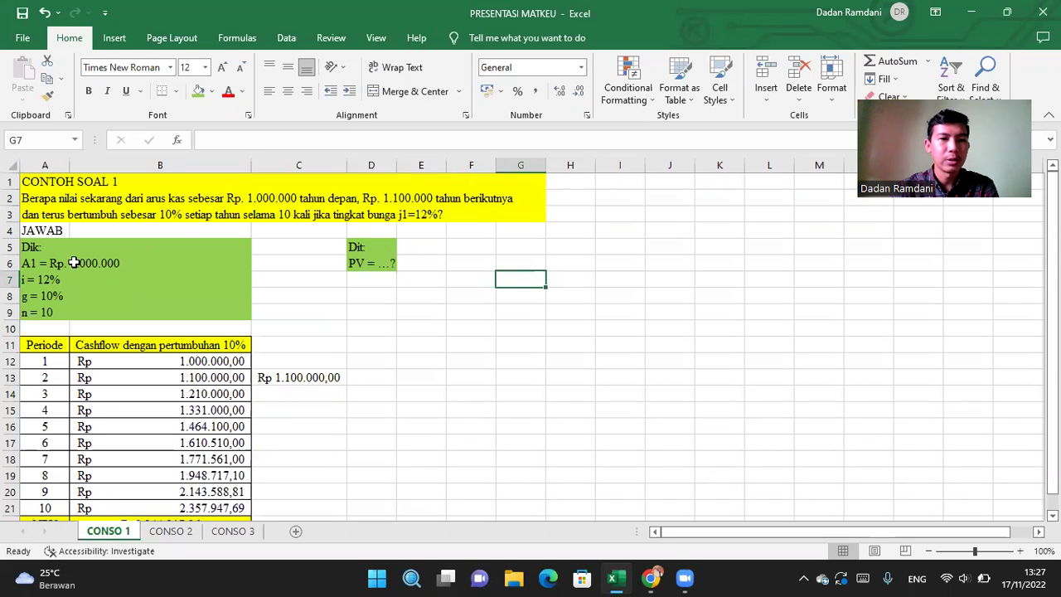
Step: Examine the given values A1, i, g and n alongside the period column and first cash flow on the CONSO 1 sheet
click(76, 263)
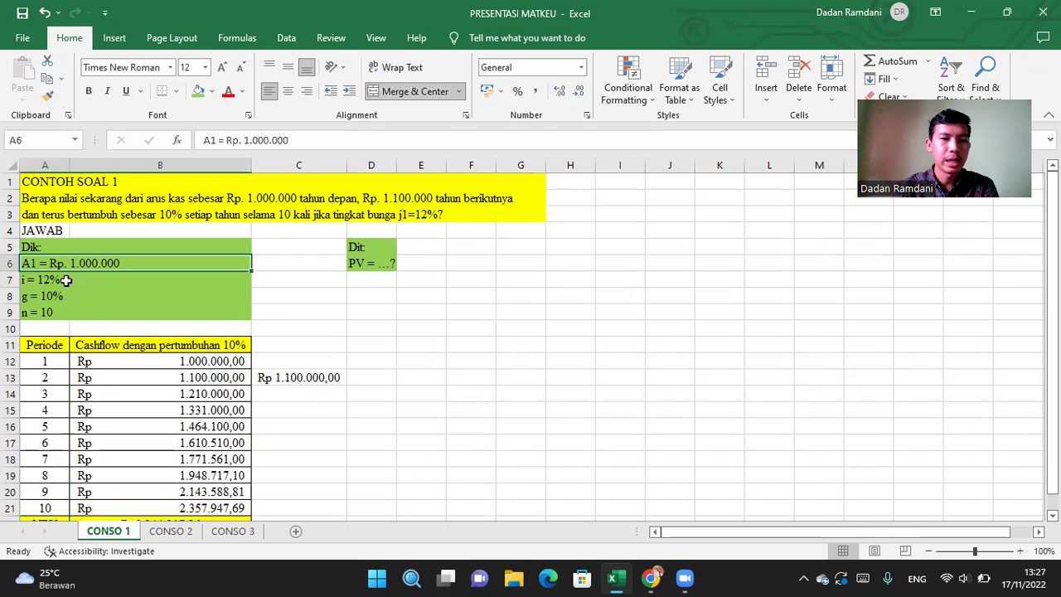
click(66, 280)
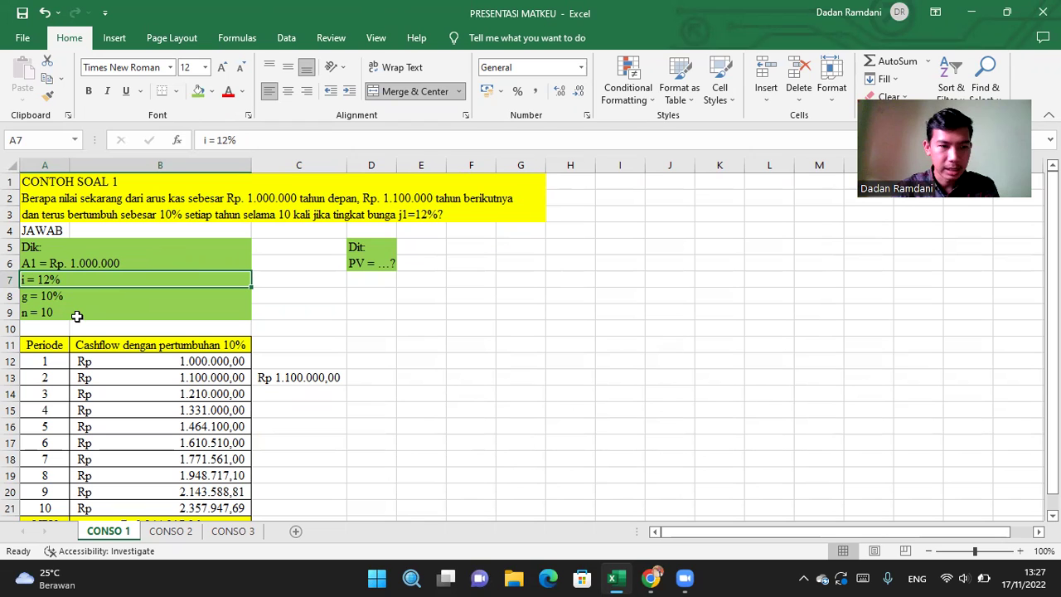
scroll(77, 316, down, 2)
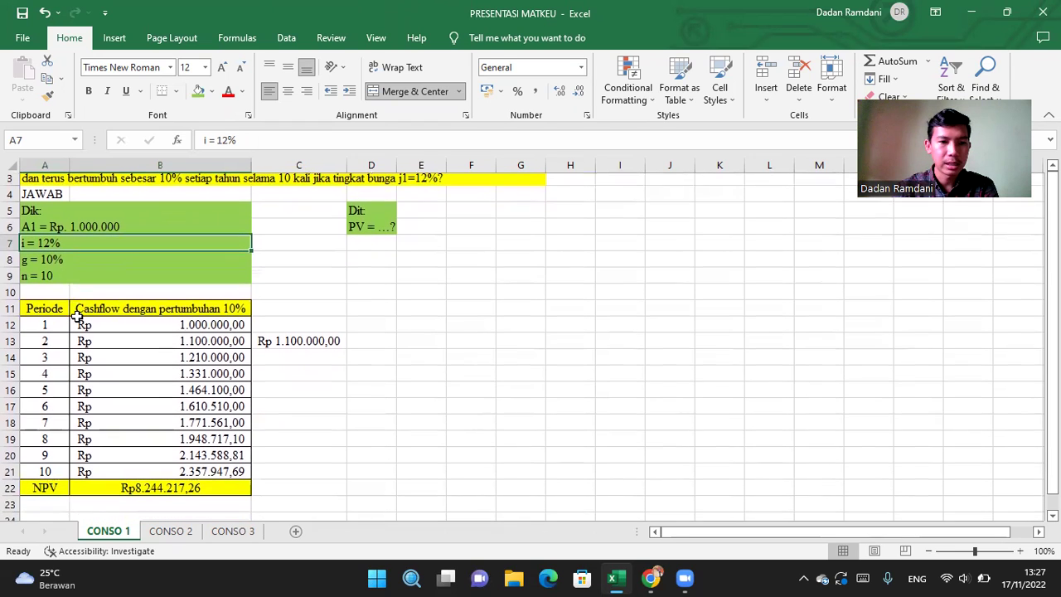
click(1020, 551)
scroll(632, 459, down, 1)
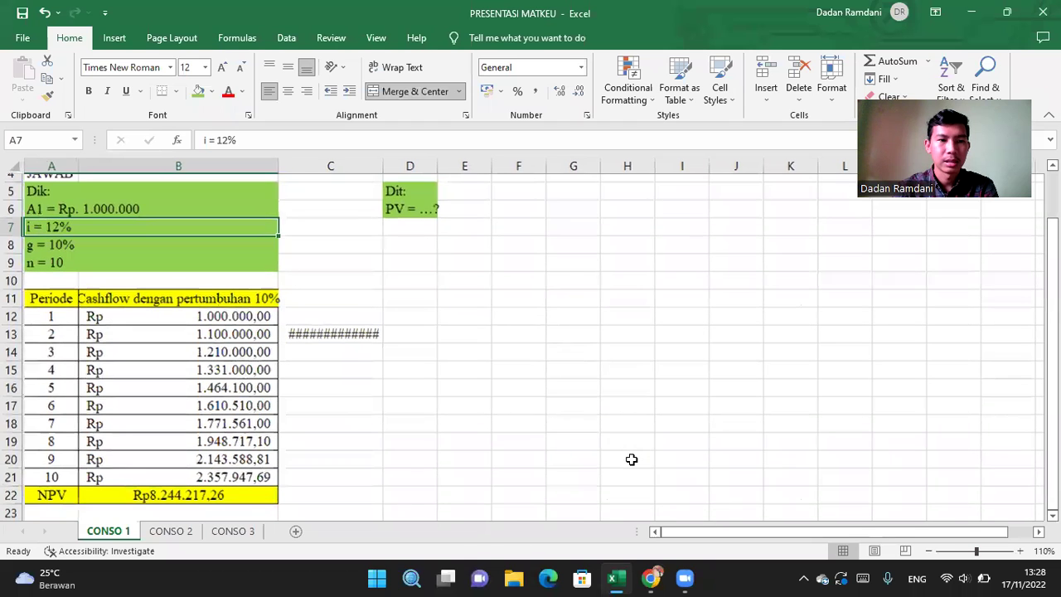
click(929, 552)
scroll(257, 386, up, 2)
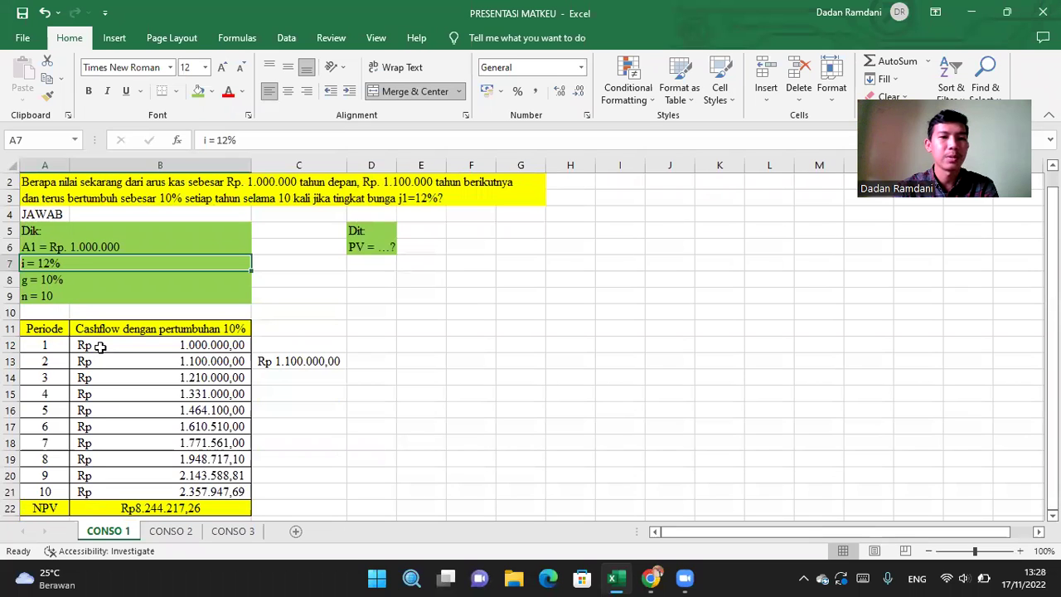
click(237, 329)
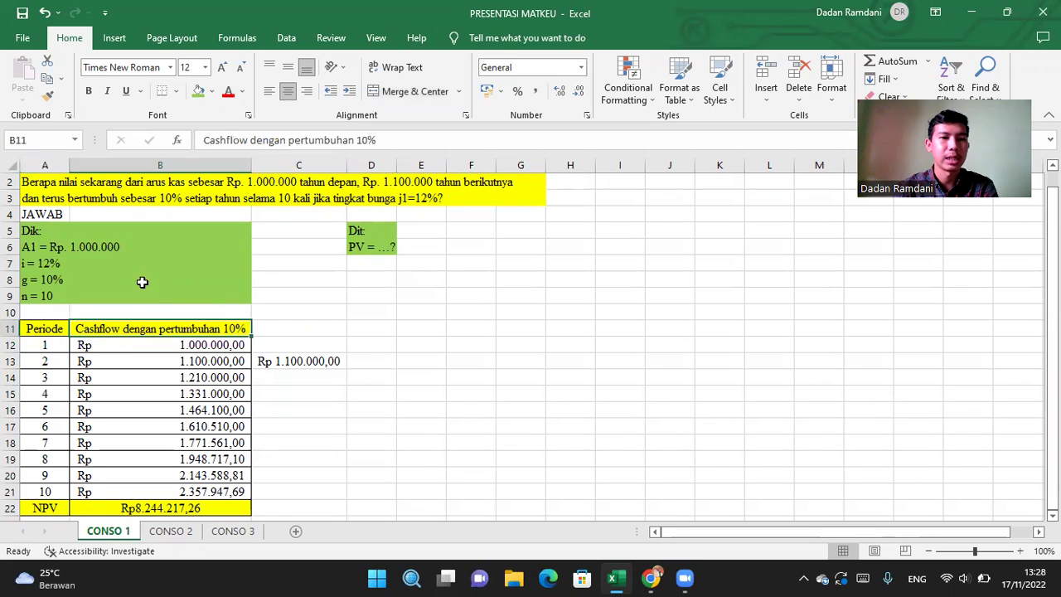
click(115, 277)
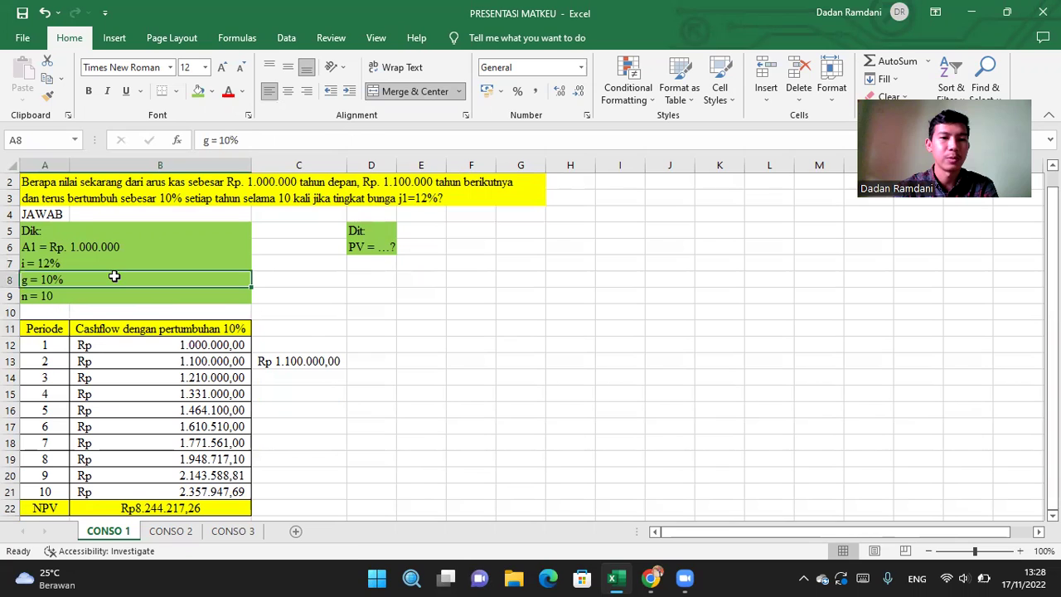
click(53, 296)
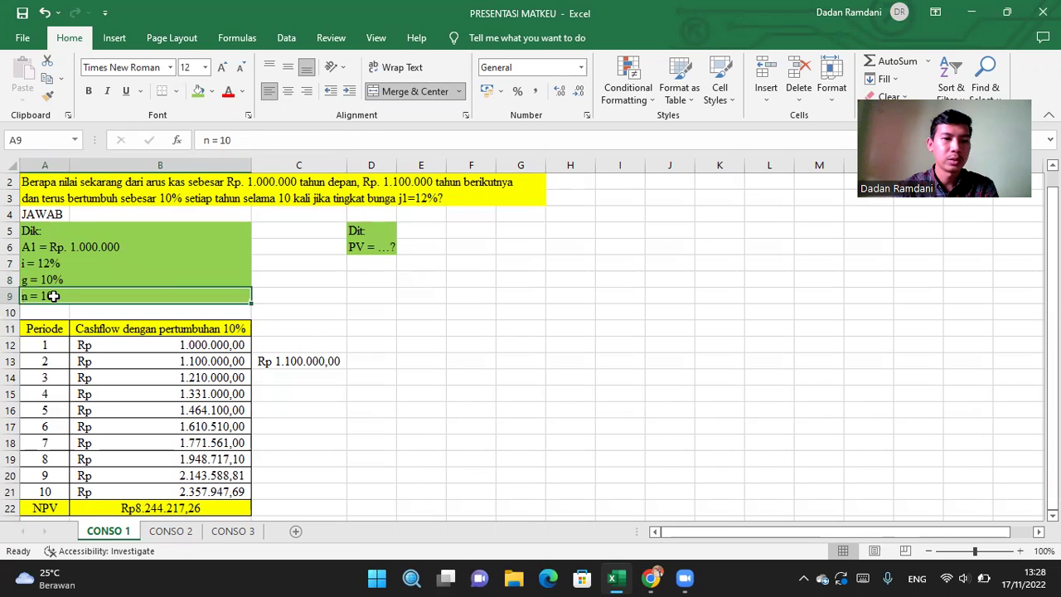
drag(57, 347, 51, 484)
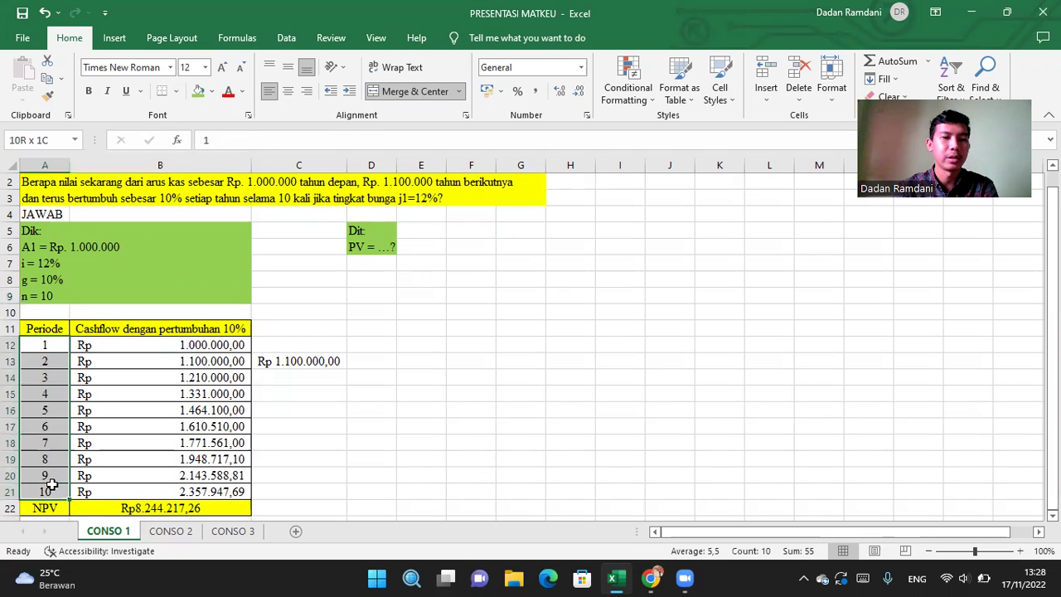
click(147, 345)
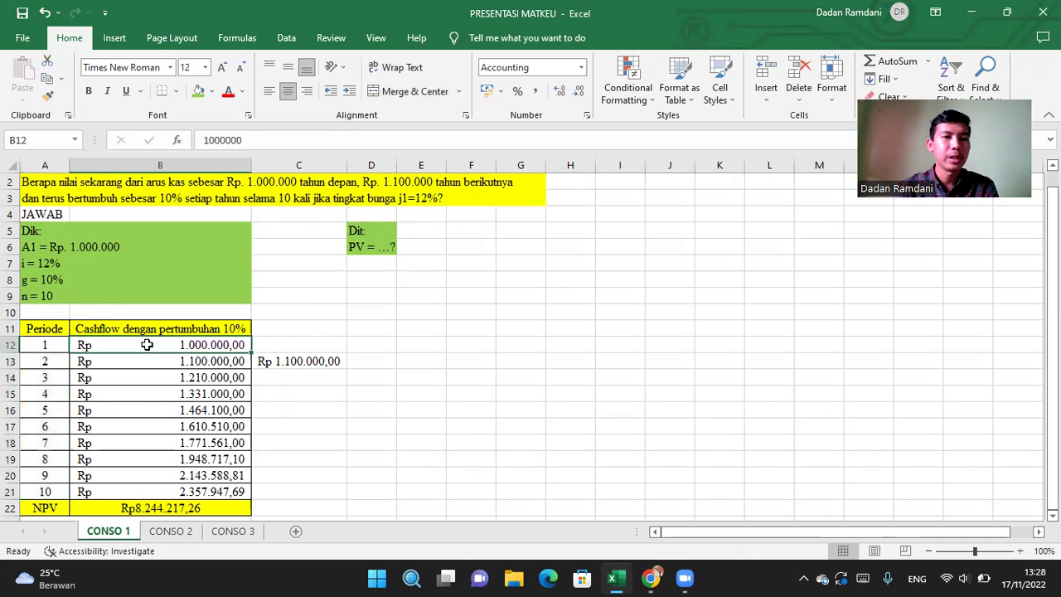
click(73, 249)
click(186, 345)
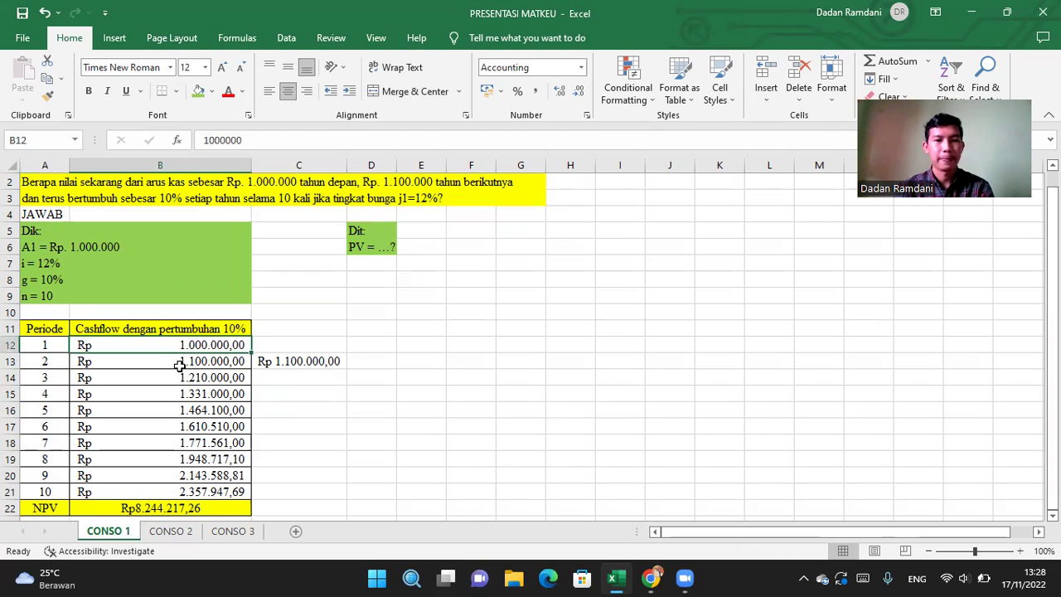
Step: Clear the cash flow formulas for periods 2 to 10 in cells B13 to B21
click(179, 365)
key(Delete)
key(Down)
key(Delete)
key(Down)
key(Delete)
key(Down)
key(Delete)
key(Down)
key(Delete)
key(Down)
key(Delete)
key(Down)
key(Delete)
key(Down)
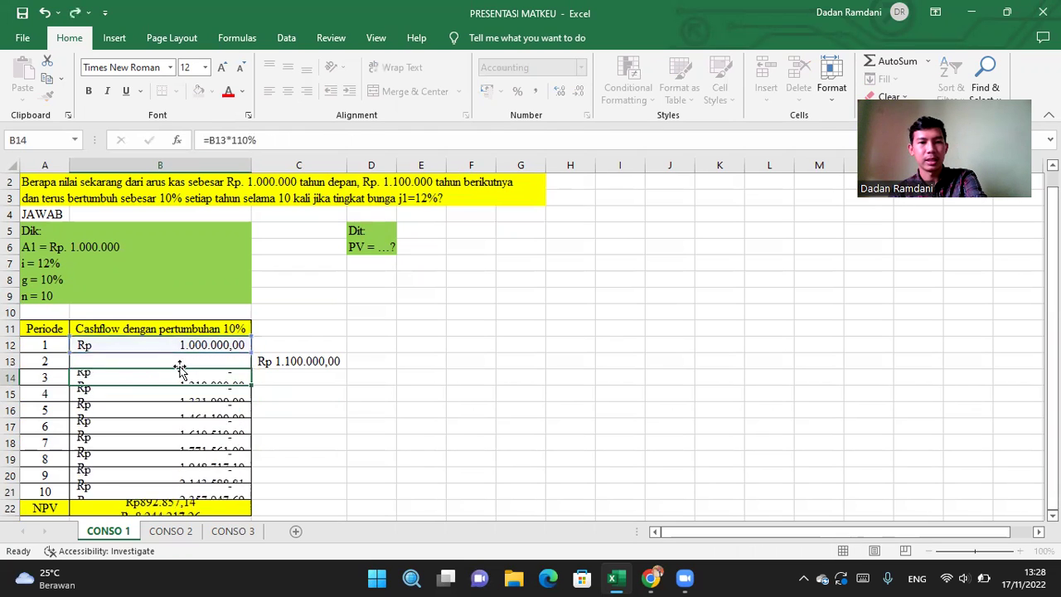
key(Delete)
key(Down)
key(Delete)
key(Down)
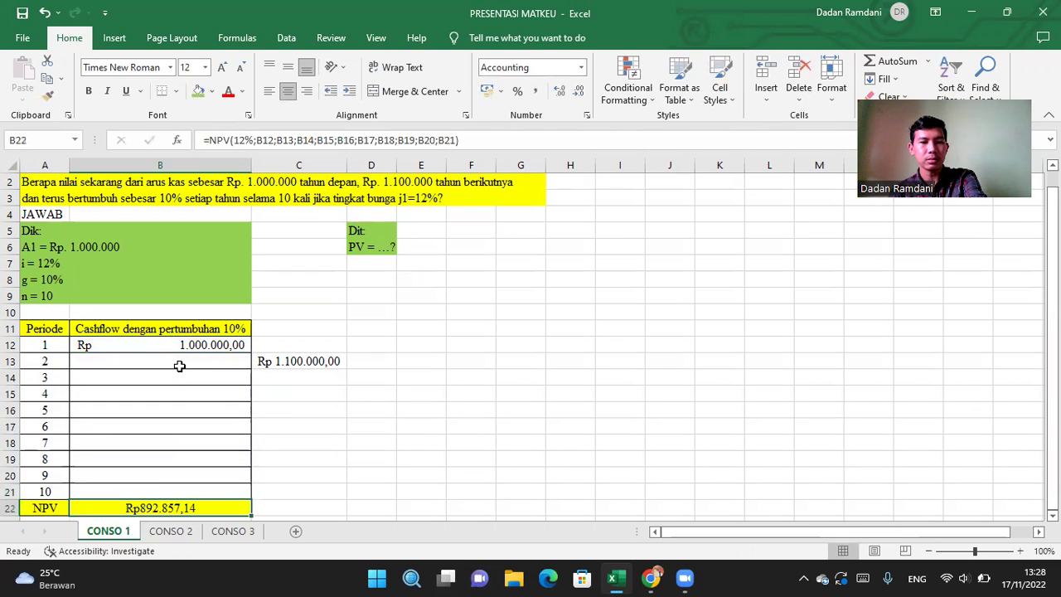
Step: Clear the NPV formula in B22 and the extra cash flow formula in C13
key(F2)
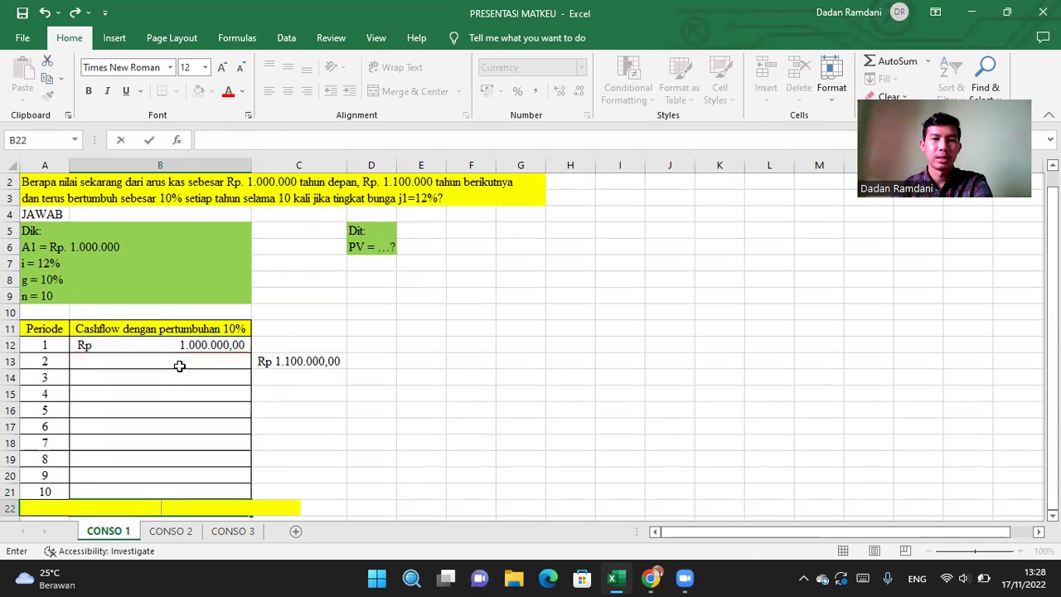
click(283, 362)
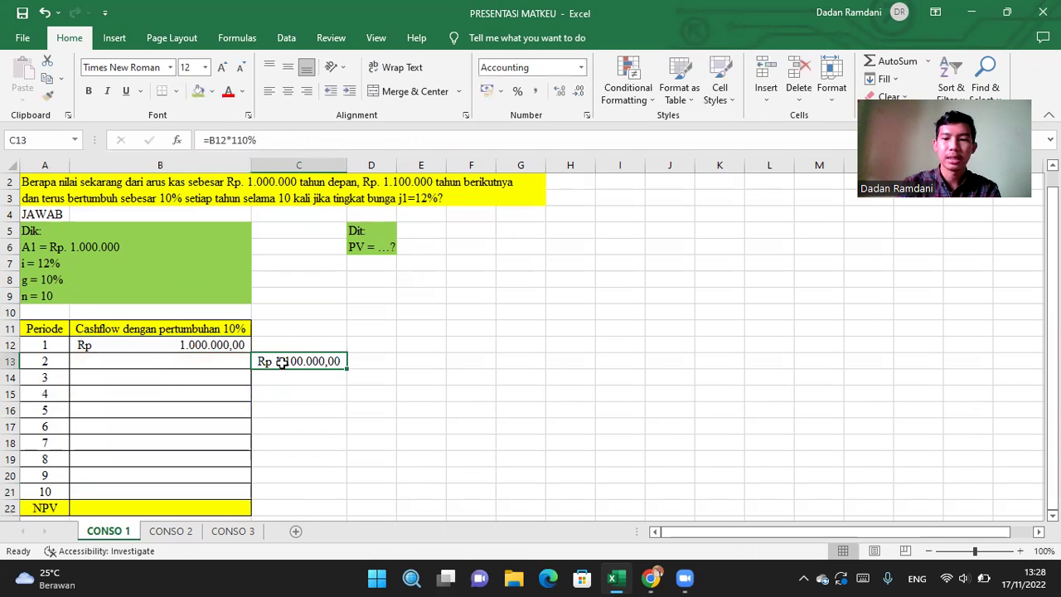
key(BackSpace)
Step: Enter the formula =B12*110% in B13 to calculate the period 2 cash flow
click(217, 362)
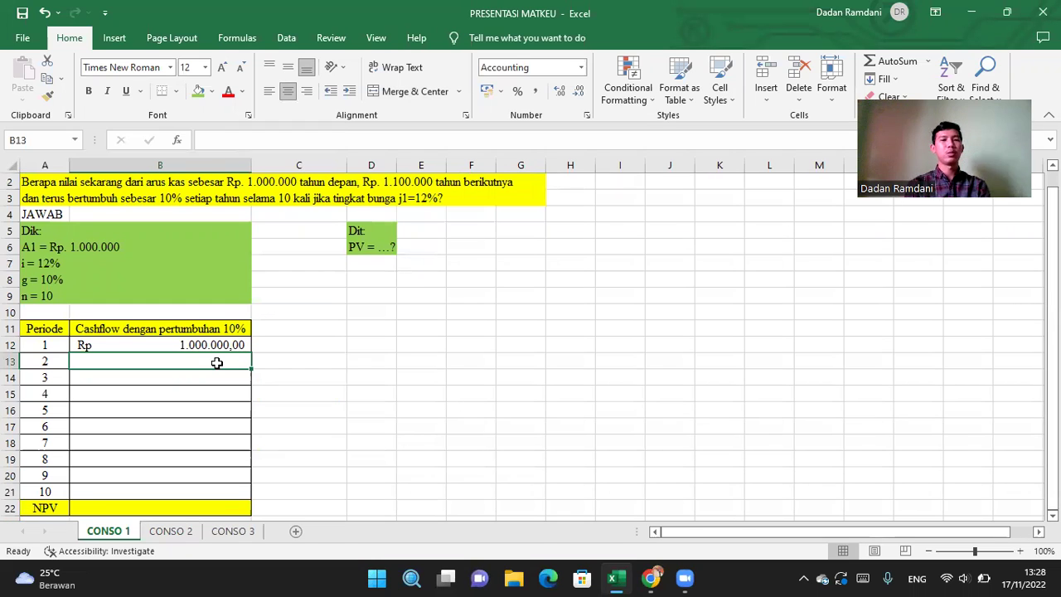
text(=)
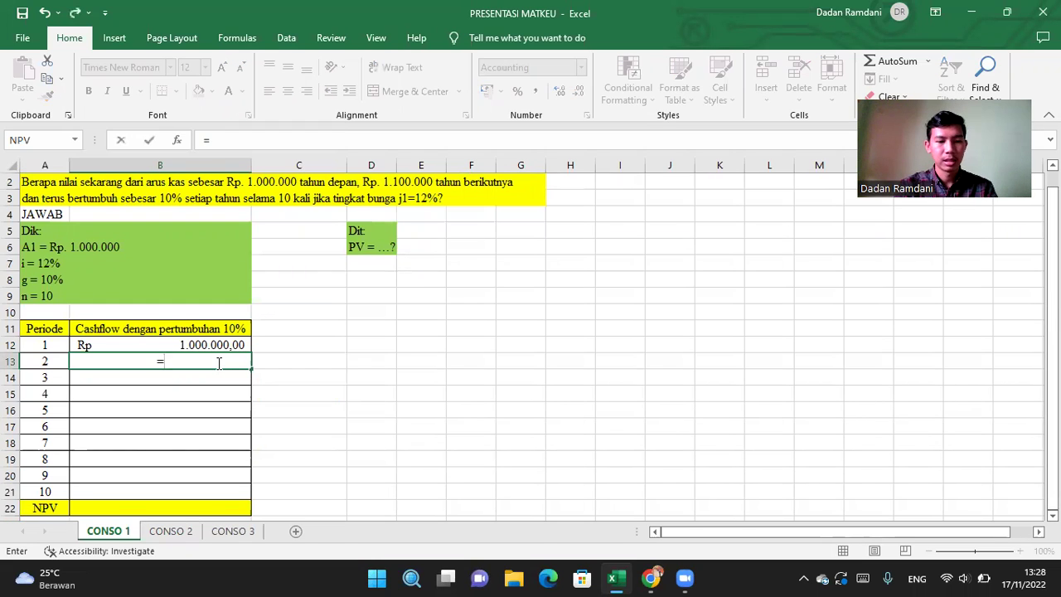
text(B12)
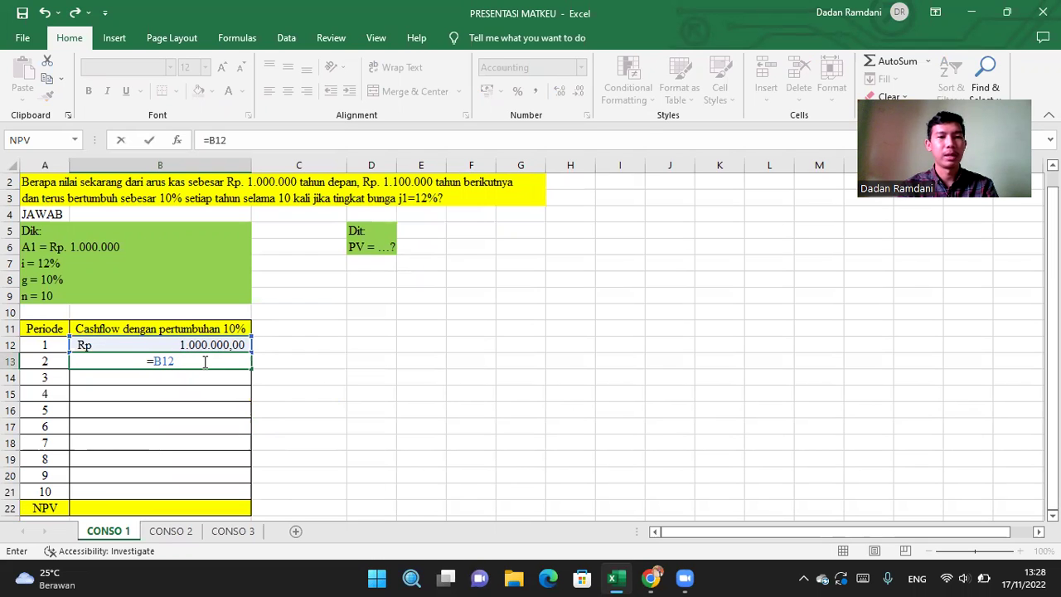
text(*)
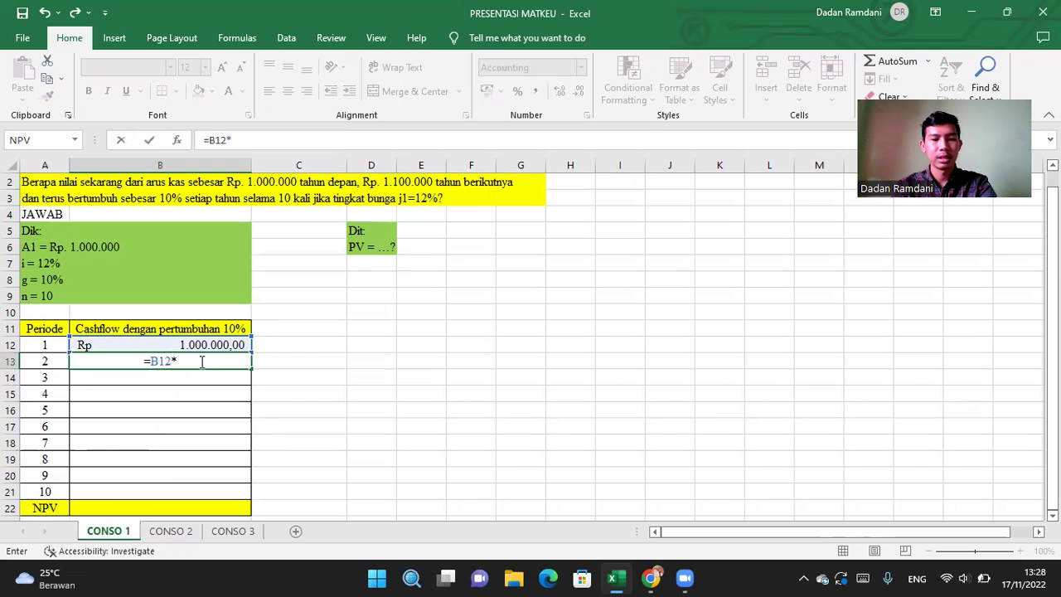
text(110%)
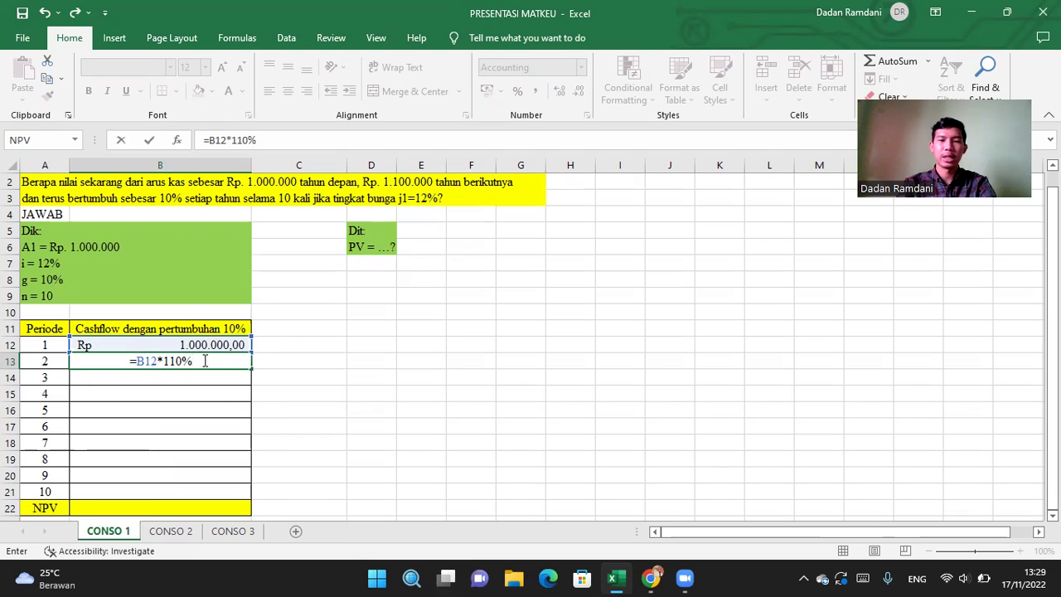
key(Return)
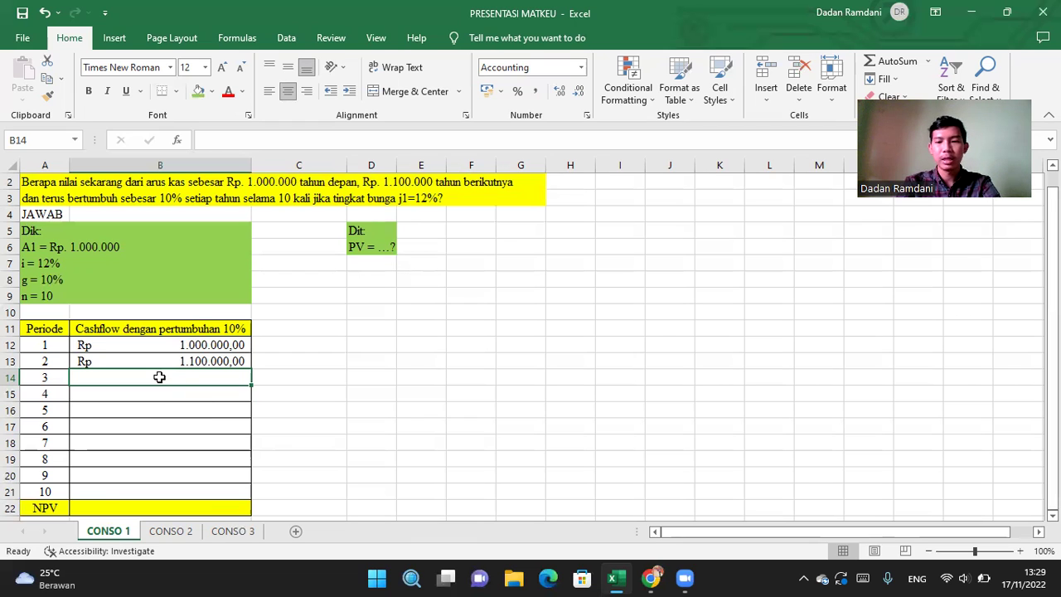
Step: Enter the formula =B13*110% in B14 to calculate the period 3 cash flow
text(=B)
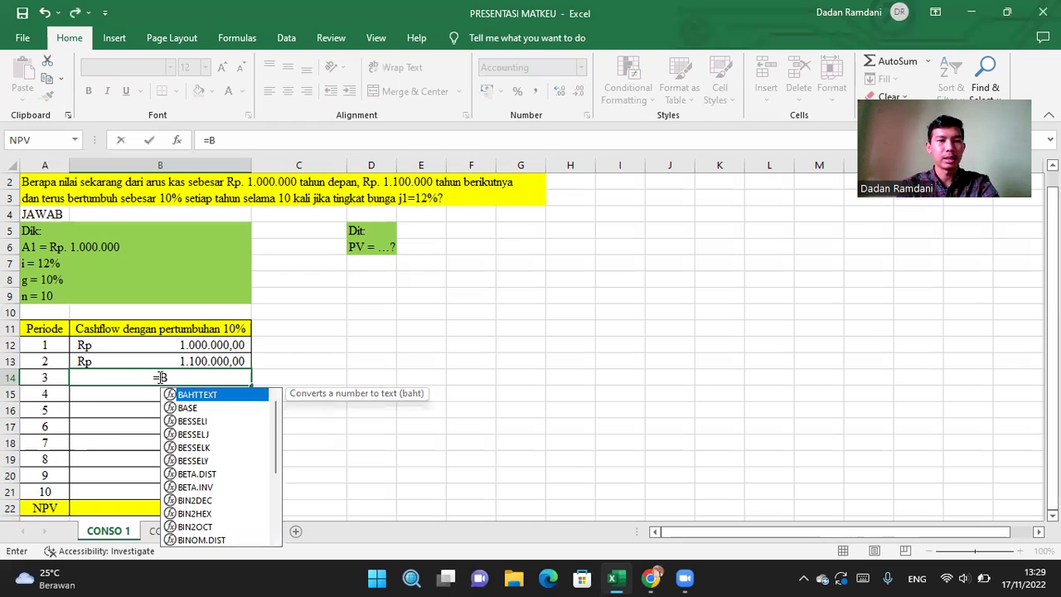
text(13)
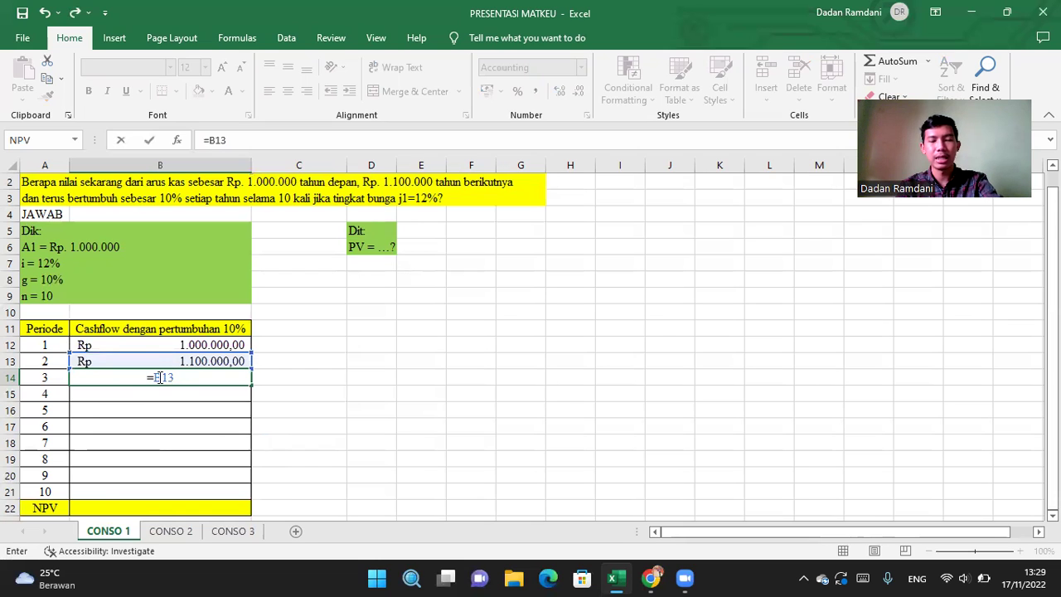
text(*11)
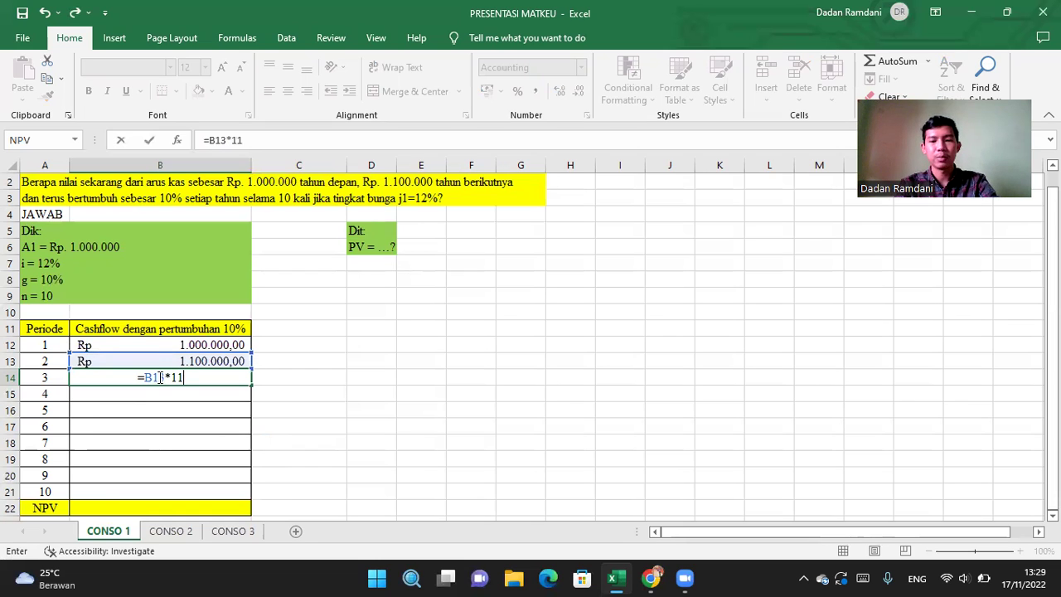
text(0%)
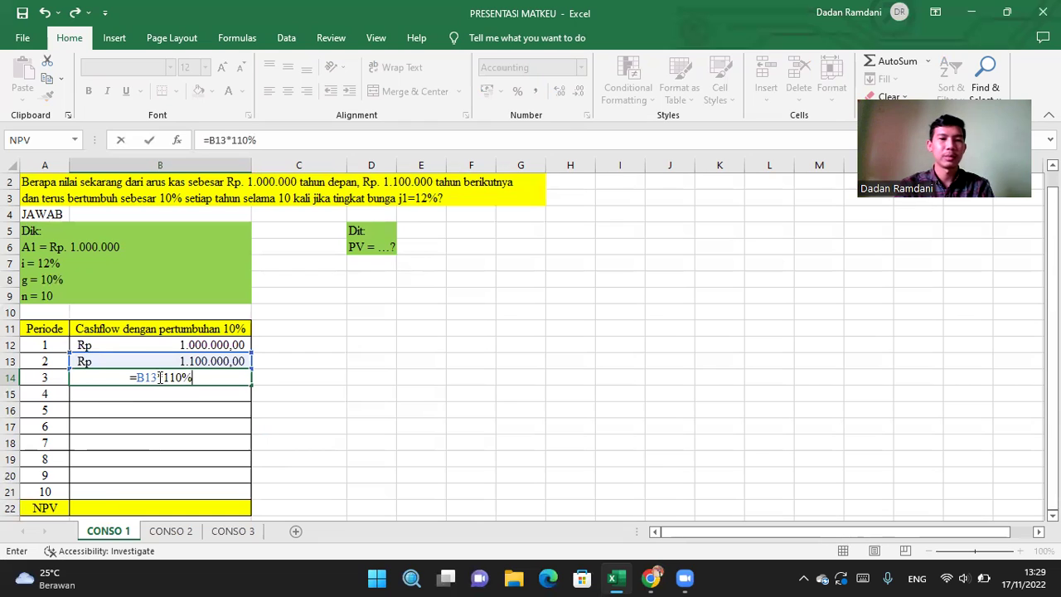
key(Return)
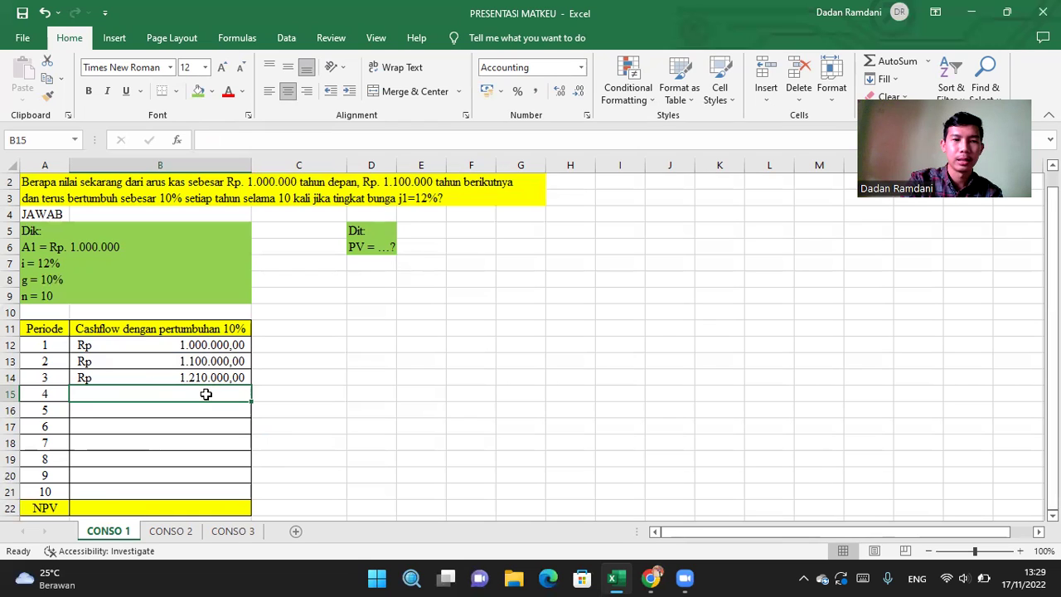
Step: Enter the formula =B14*110% in B15 to calculate the period 4 cash flow
text(=)
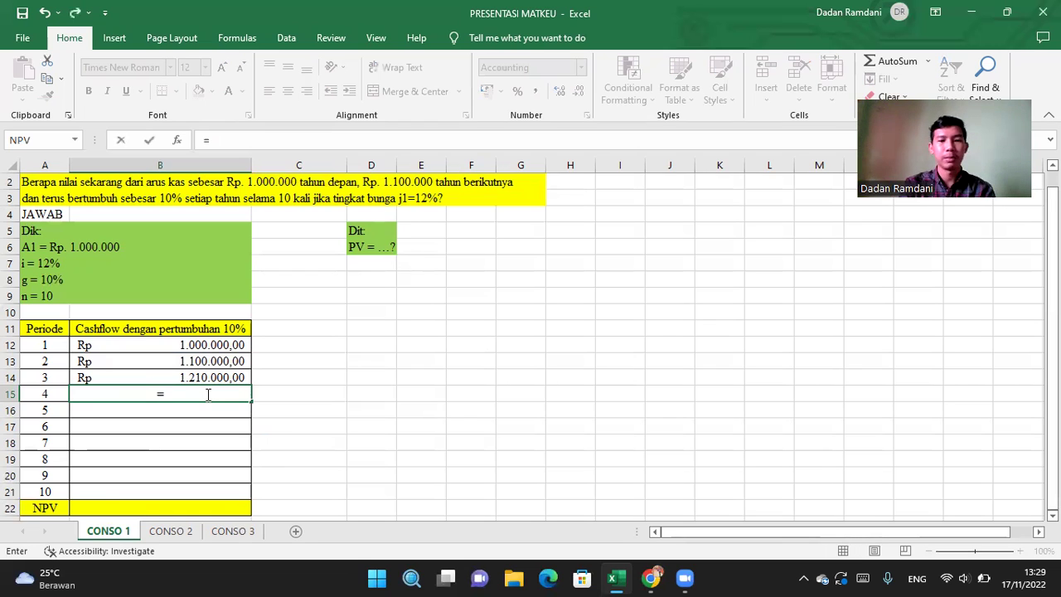
text(B)
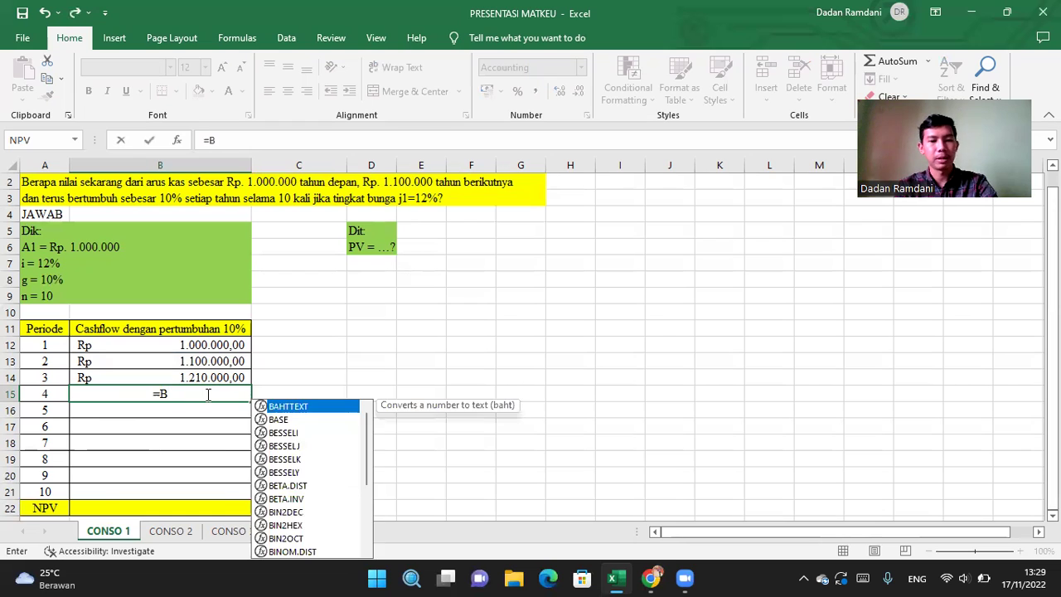
text(14*)
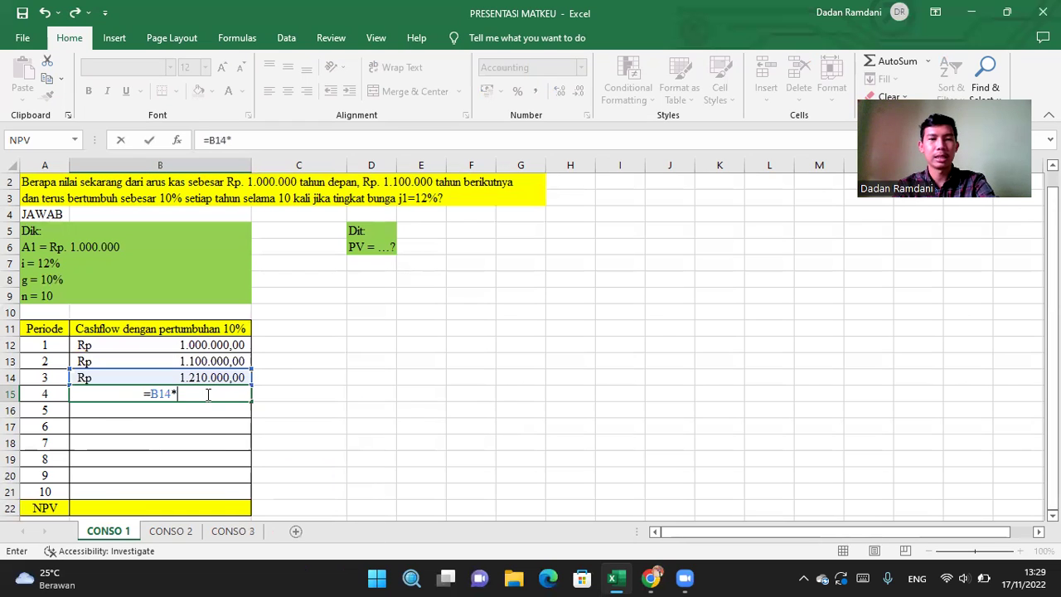
text(110%)
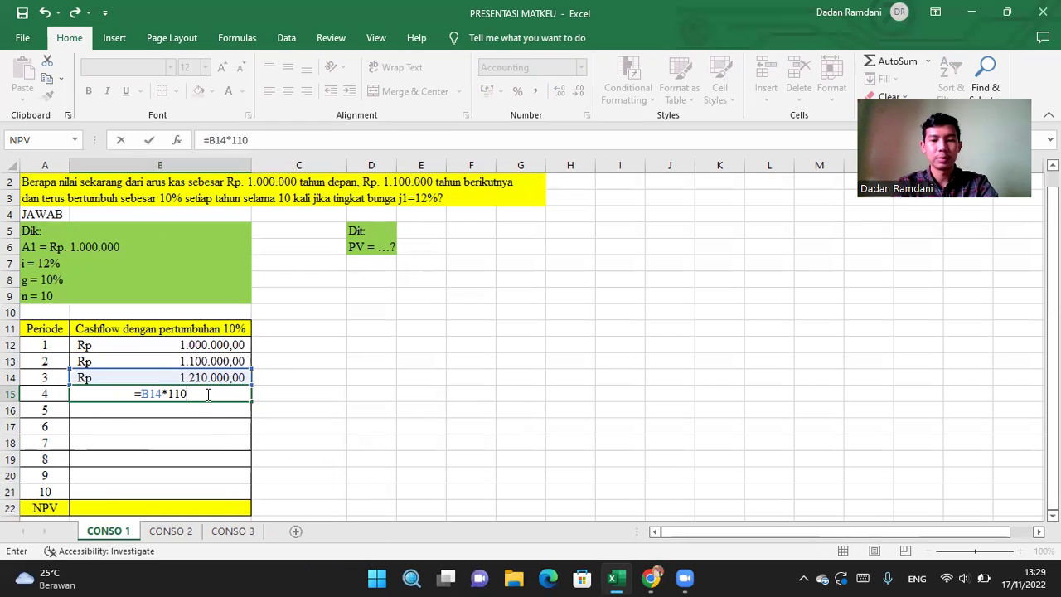
key(Return)
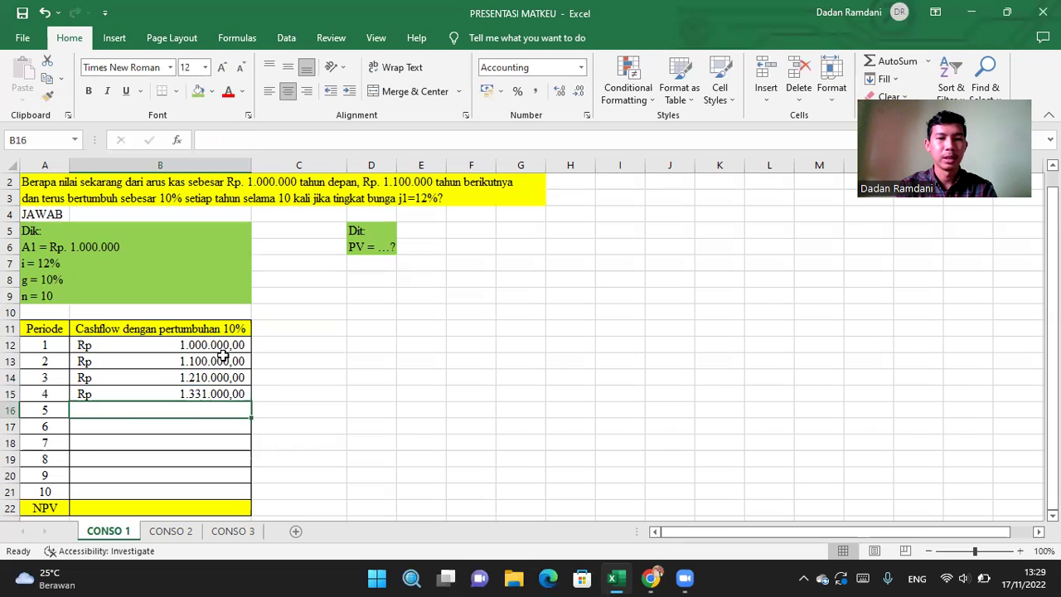
Step: Fill the growth formula from B13 down to B21 to complete the cash flows through period 10
click(222, 363)
mouse_move(222, 363)
mouse_down()
mouse_move(225, 388)
mouse_move(253, 405)
mouse_move(249, 493)
mouse_up()
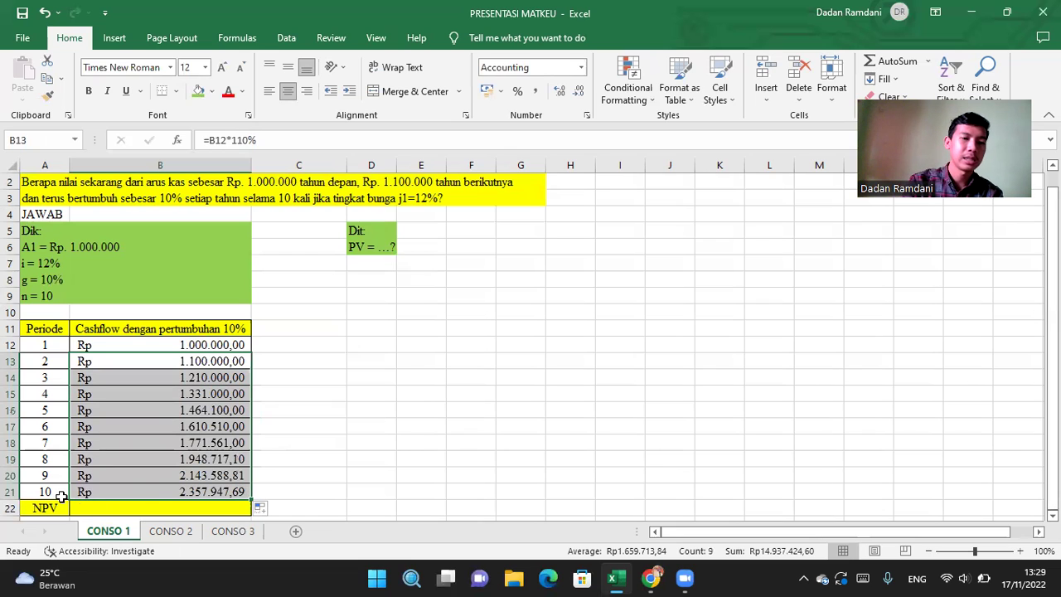
click(157, 374)
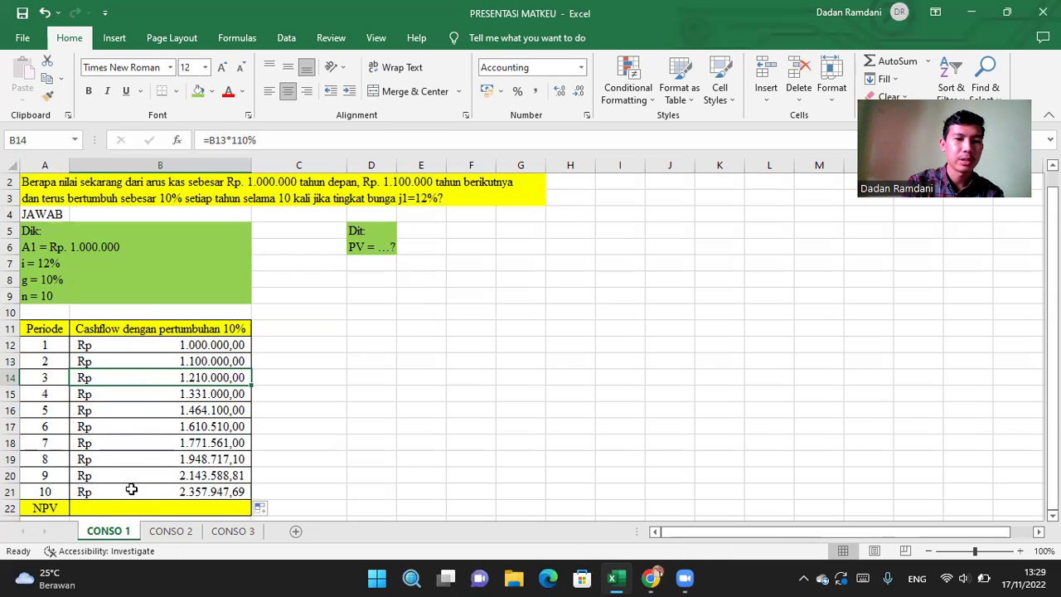
Step: Insert the NPV function in B22, finding it by searching for NPV, and set its rate to 12%
click(187, 506)
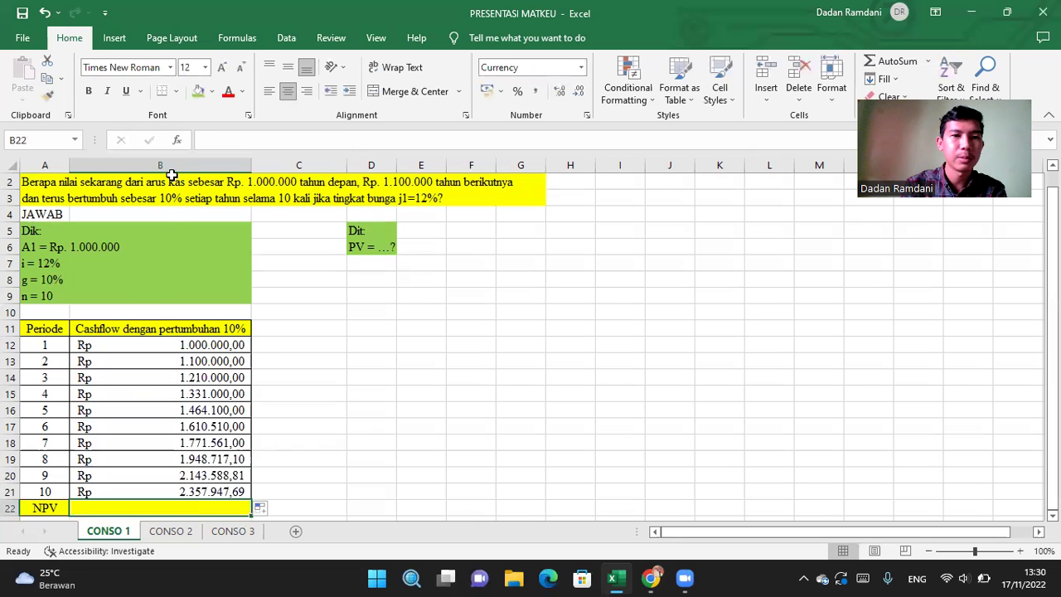
click(238, 38)
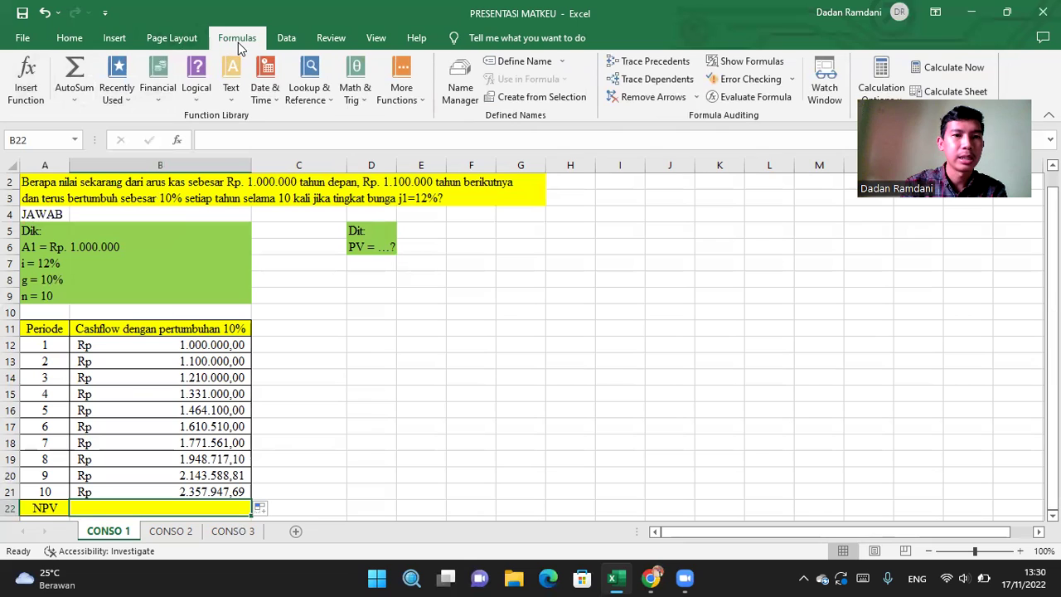
click(29, 76)
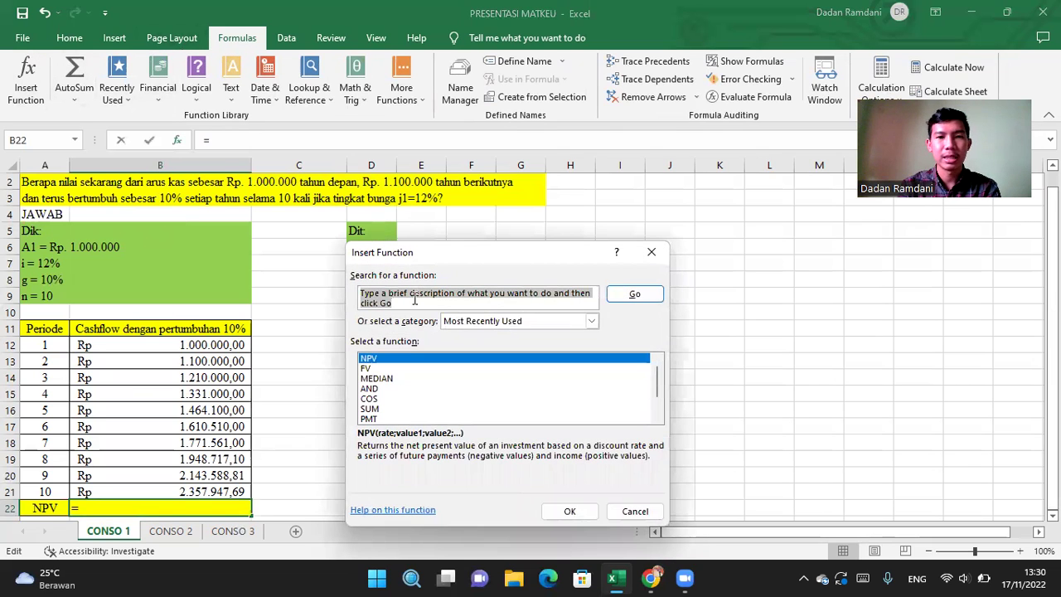
text(NPV)
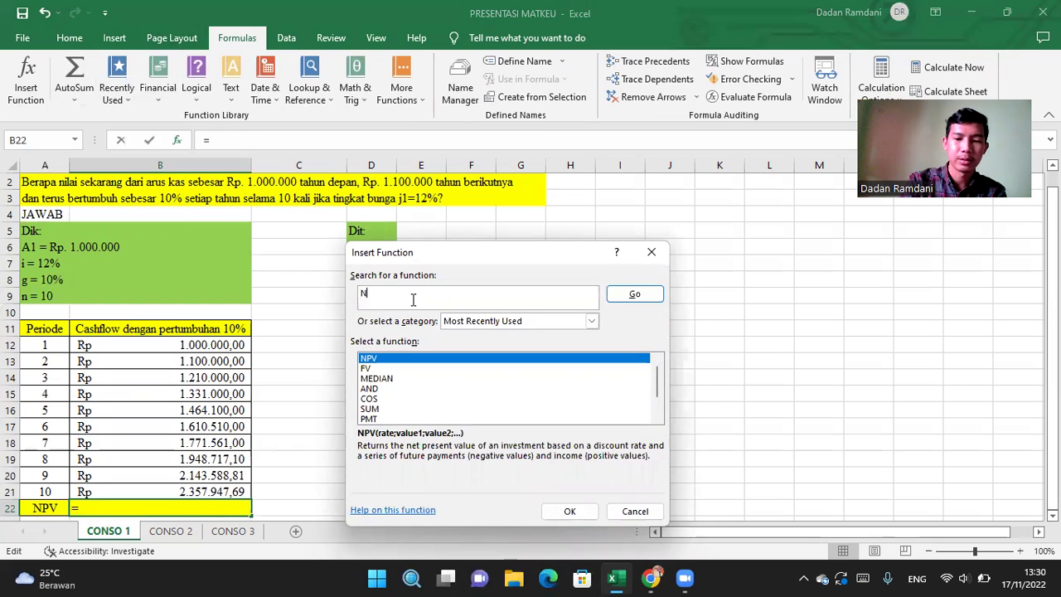
click(642, 295)
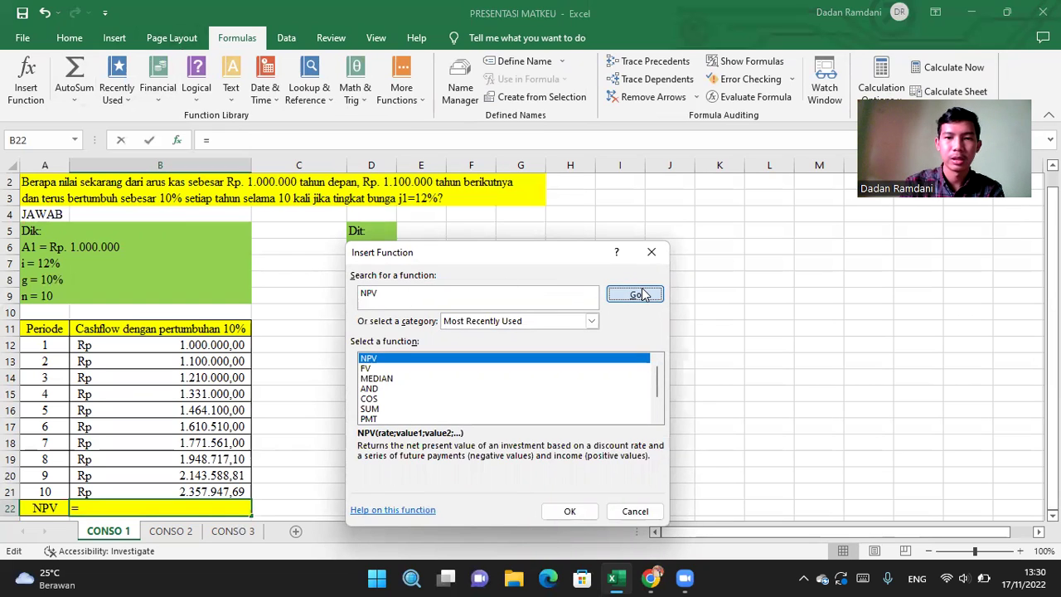
click(571, 512)
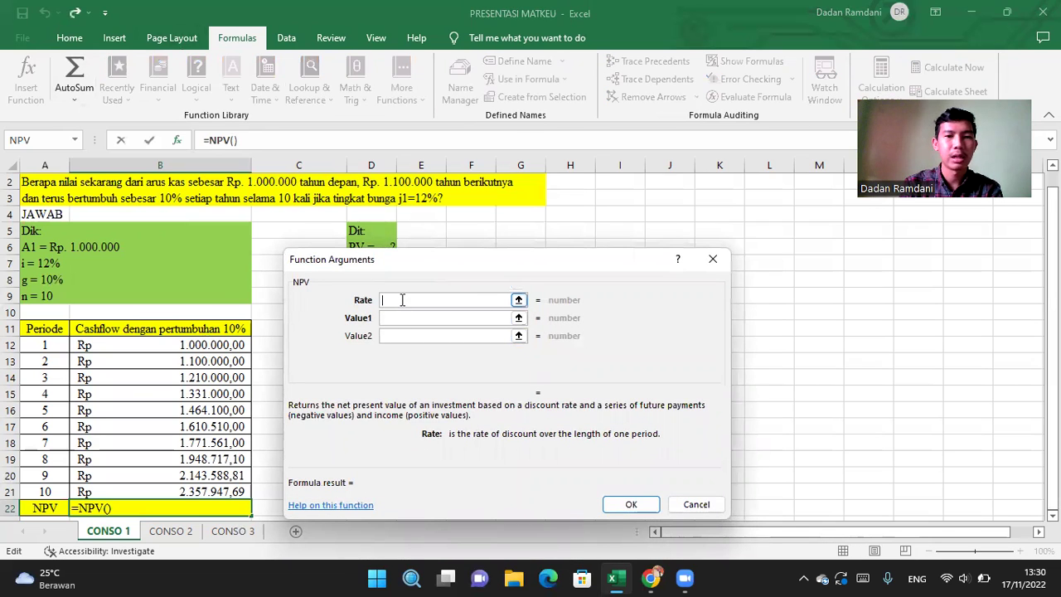
text(12)
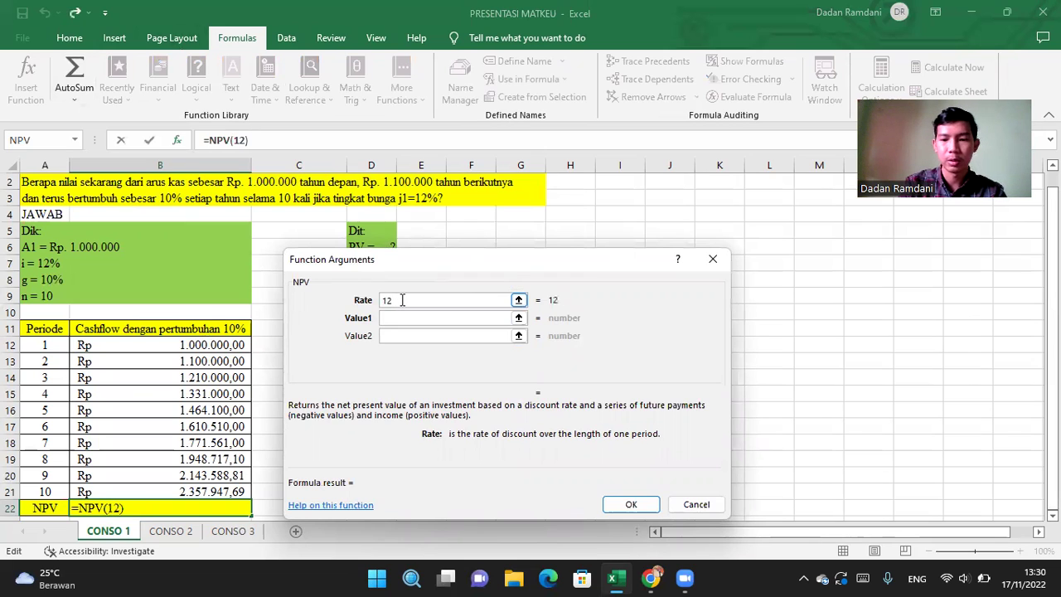
text(%)
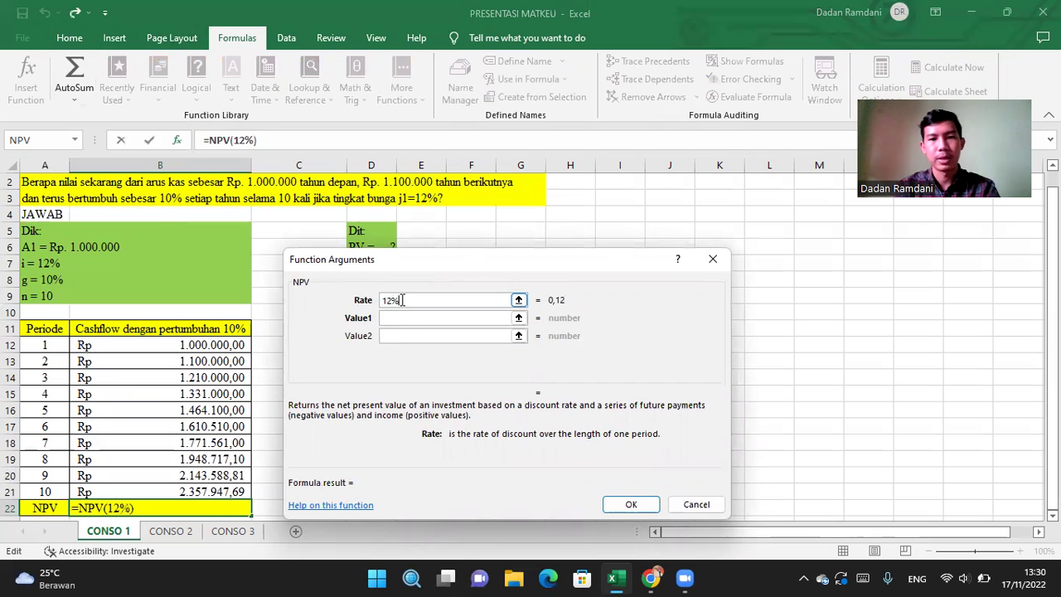
Step: Set Value1 through Value4 of the NPV function to cells B12, B13, B14 and B15
click(406, 318)
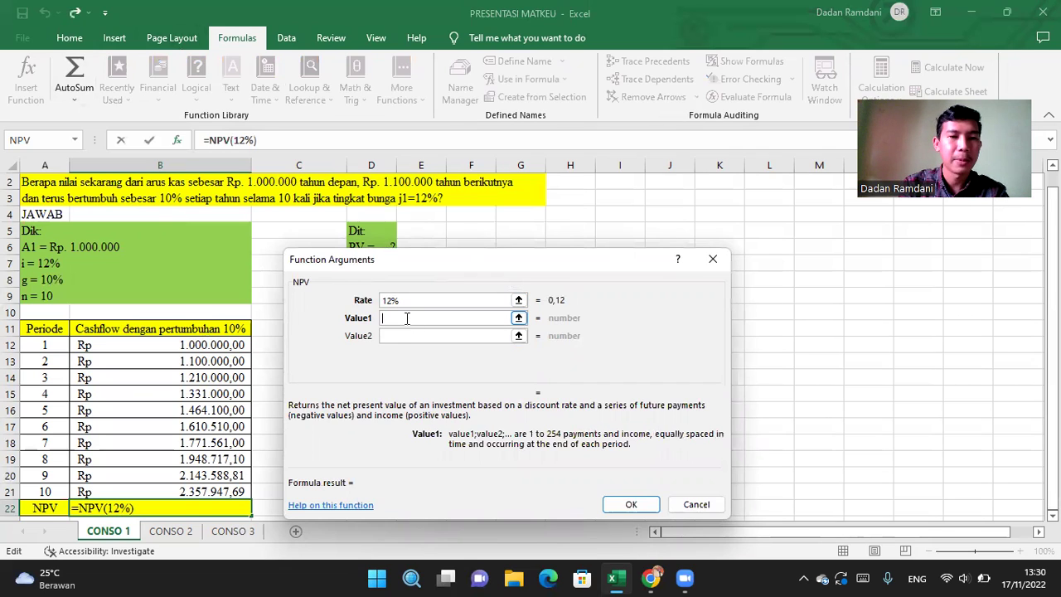
text(B12)
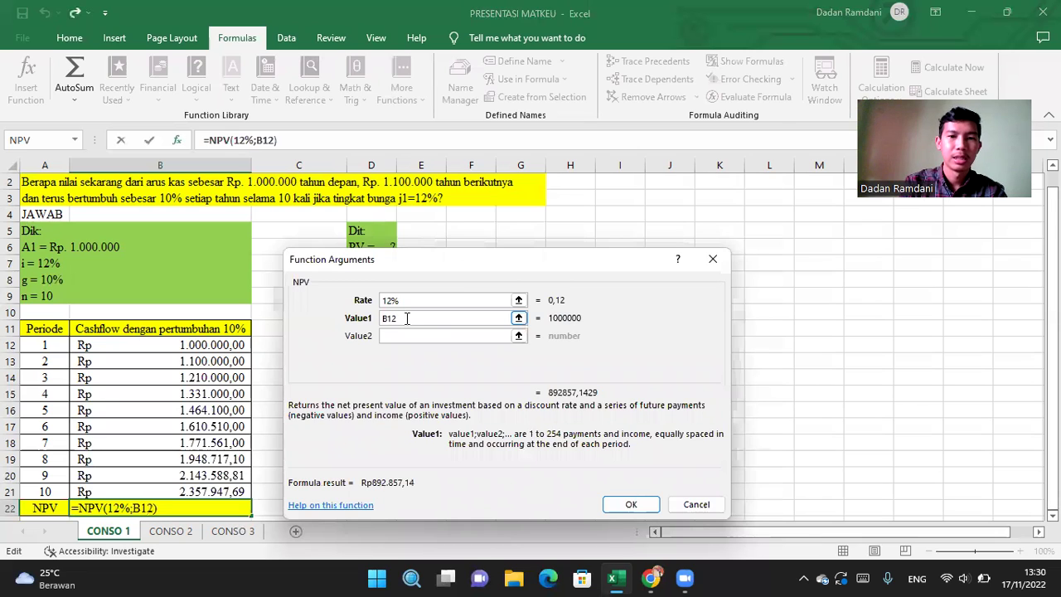
click(409, 335)
click(409, 334)
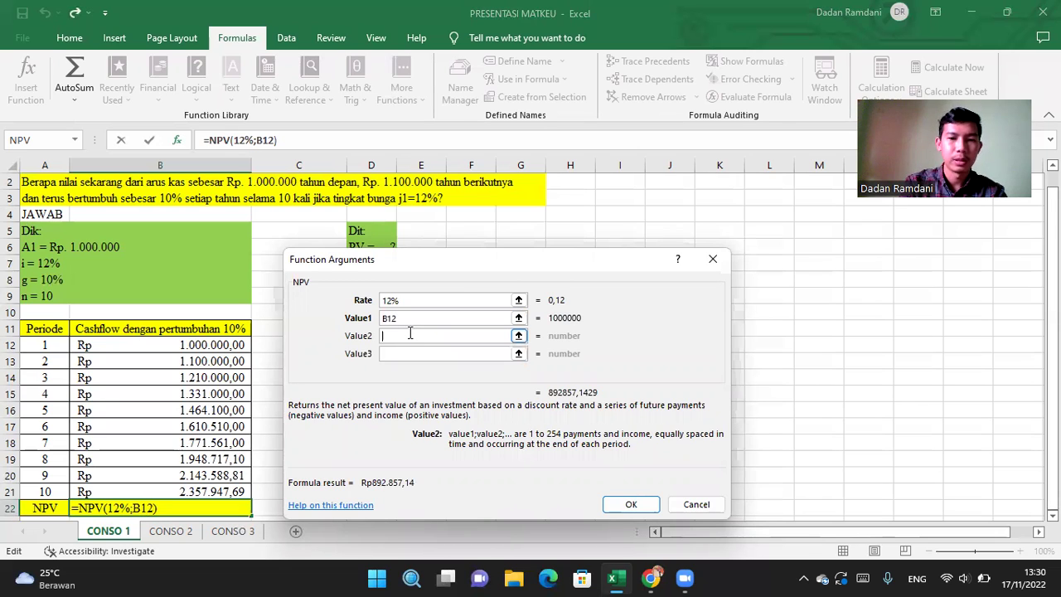
text(B13)
click(410, 352)
text(B14)
click(413, 370)
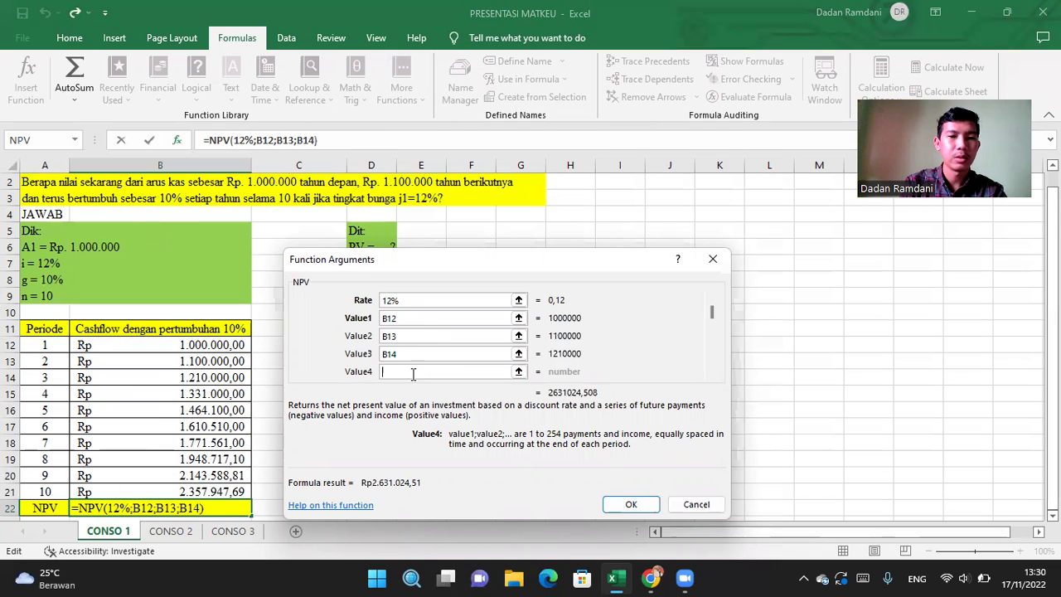
text(B15)
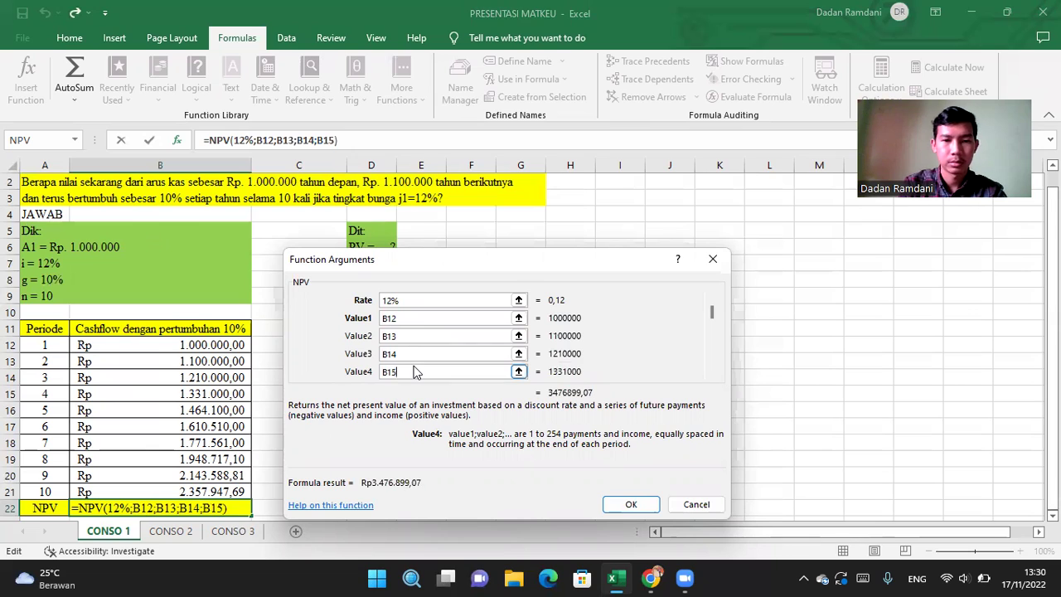
Step: Set Value5 through Value8 of the NPV function to cells B16, B17, B18 and B19
click(712, 374)
click(712, 374)
click(712, 374)
click(712, 374)
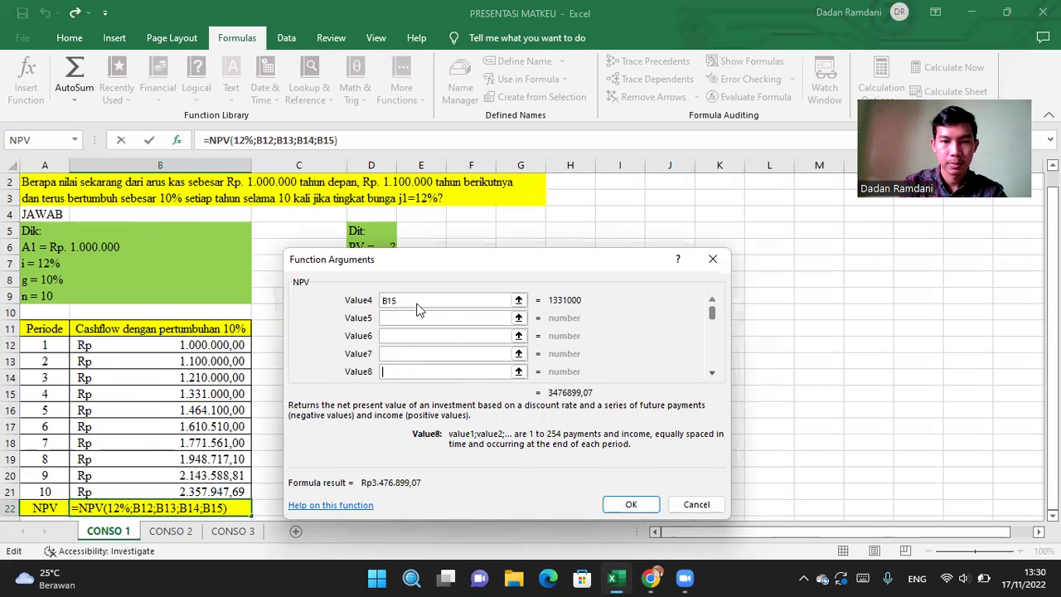
click(397, 319)
text(B16)
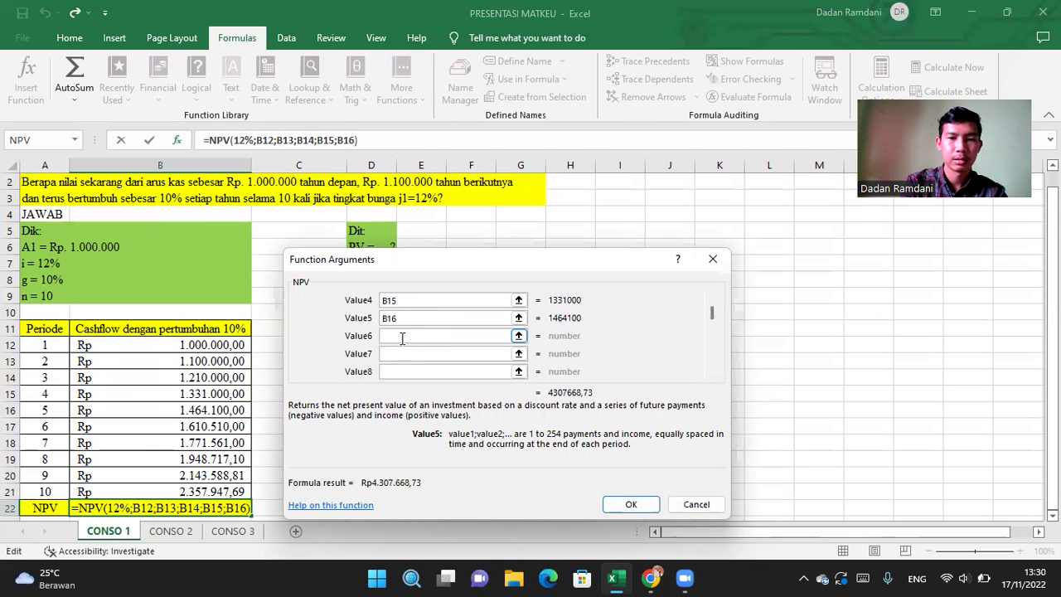
click(401, 336)
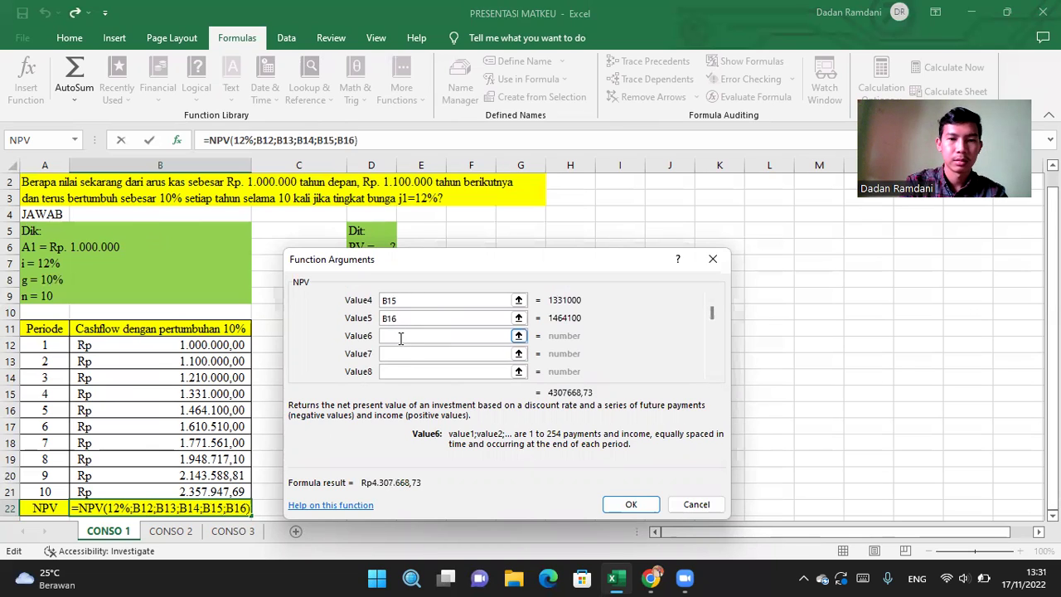
text(B17)
click(400, 354)
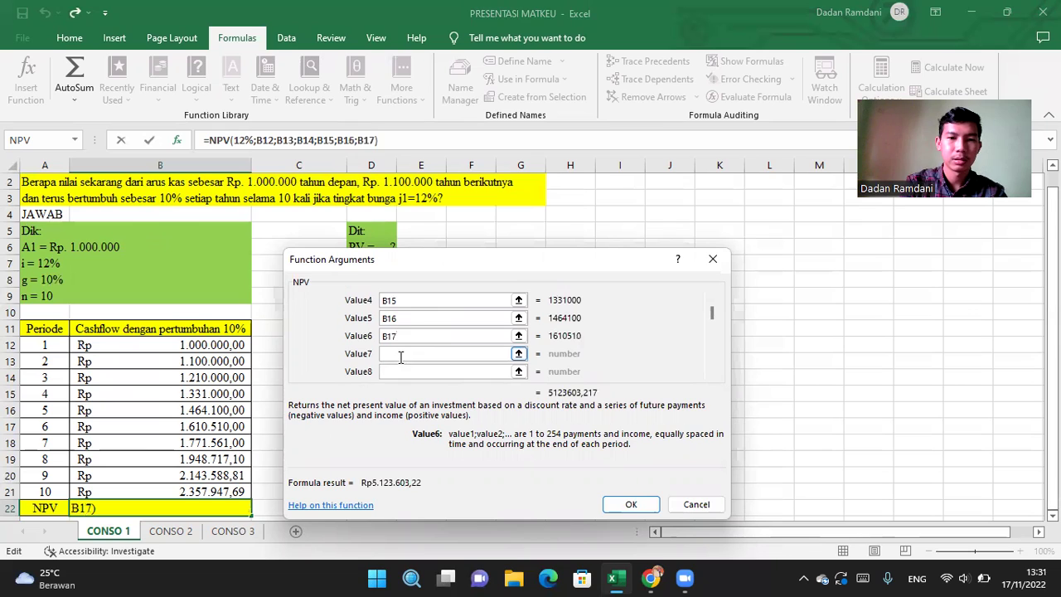
text(B18)
click(401, 371)
text(B19)
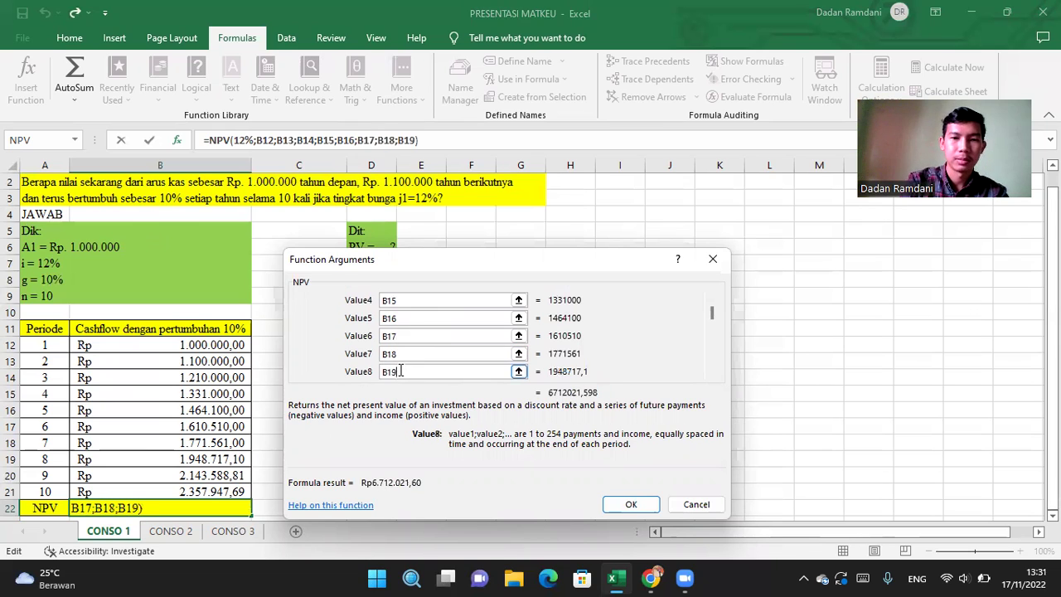
Step: Set Value9 to B20 and Value10 to B21, and confirm the NPV formula in B22
click(712, 374)
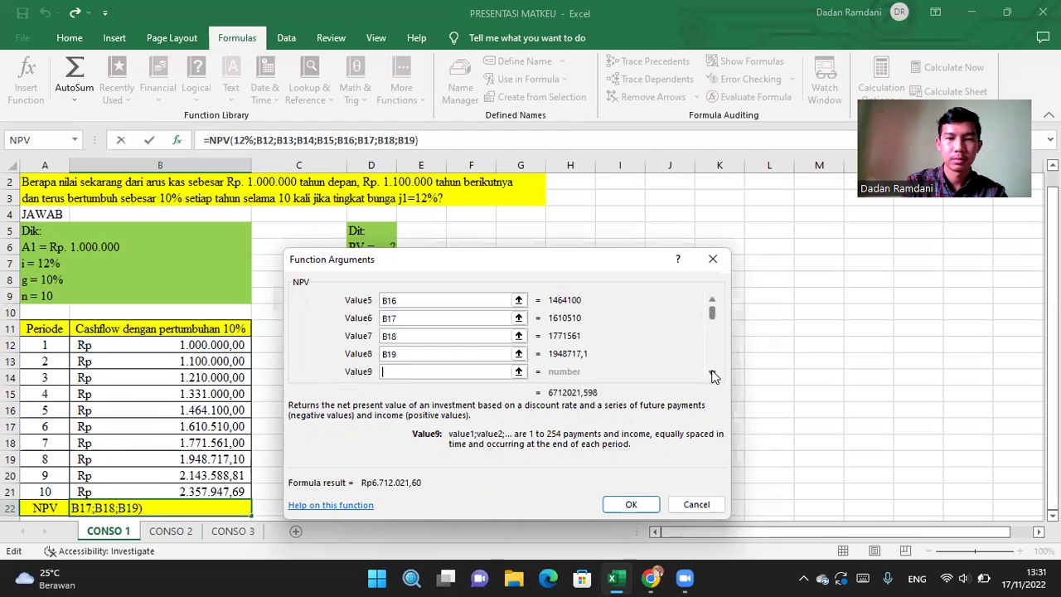
text(B20)
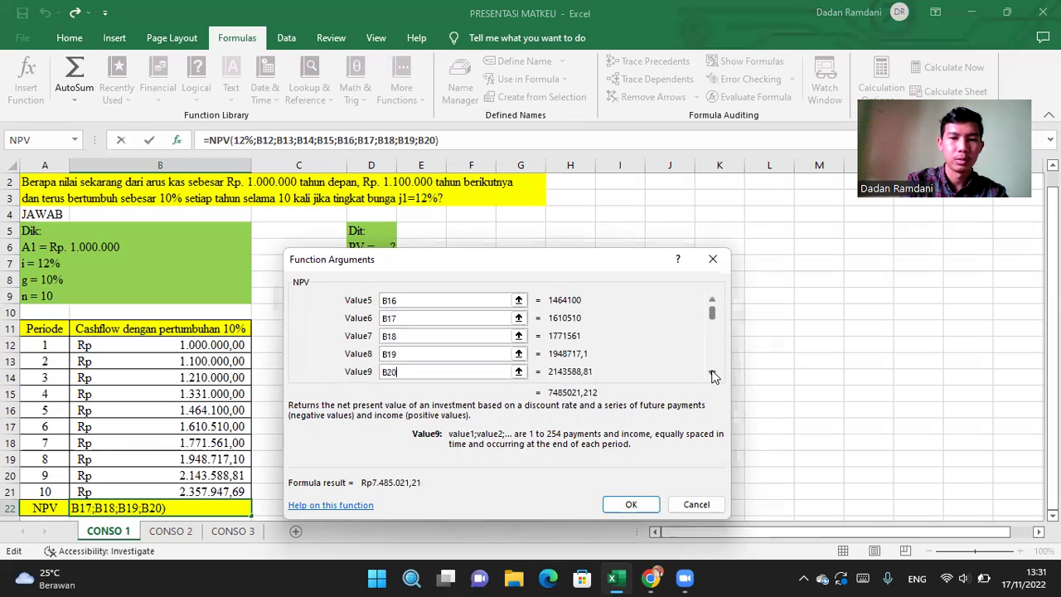
click(713, 375)
click(469, 375)
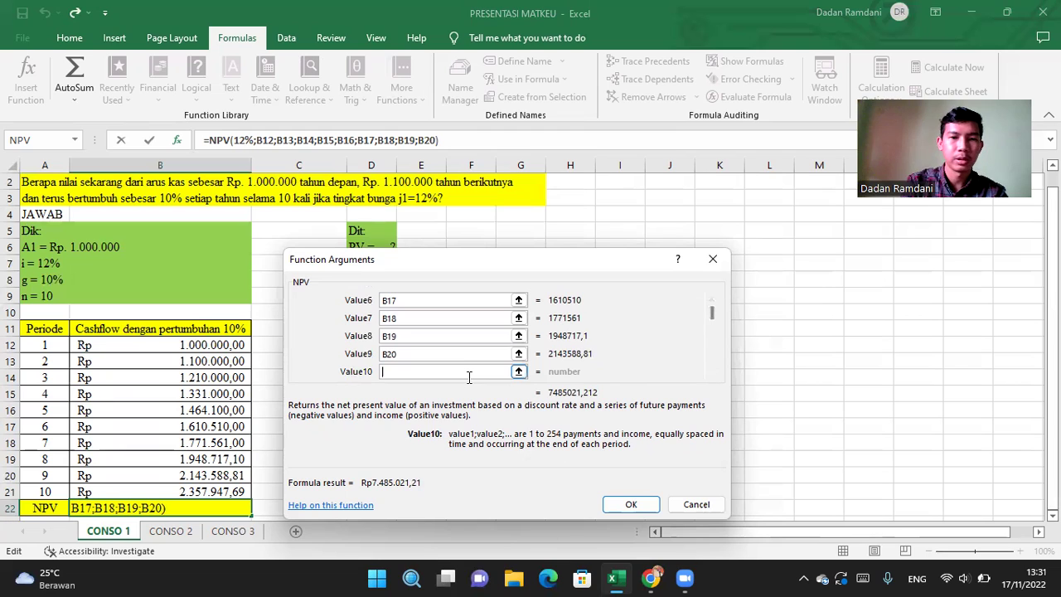
text(B21)
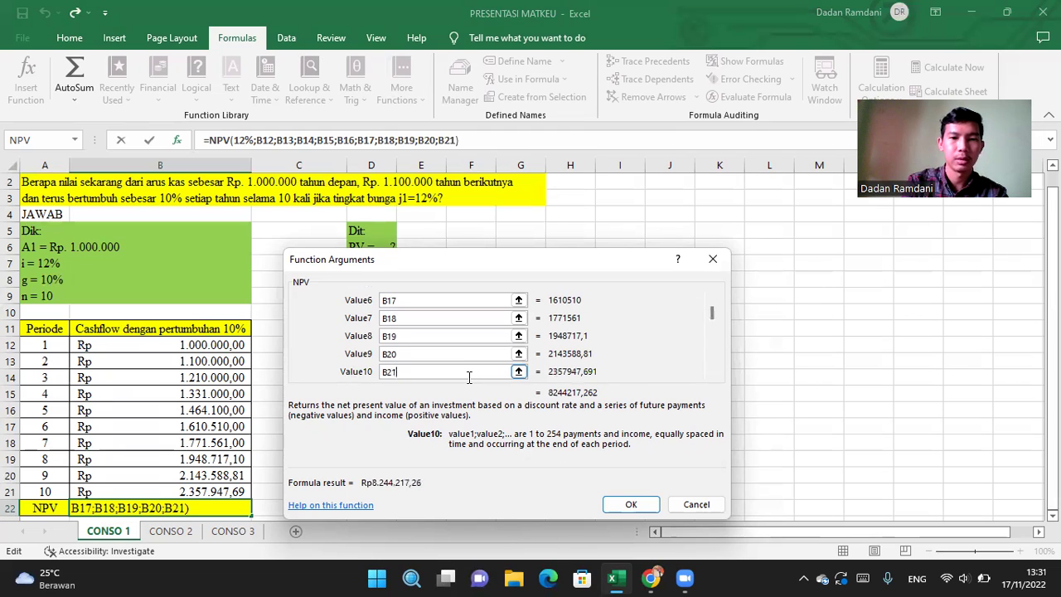
click(634, 505)
scroll(337, 455, down, 1)
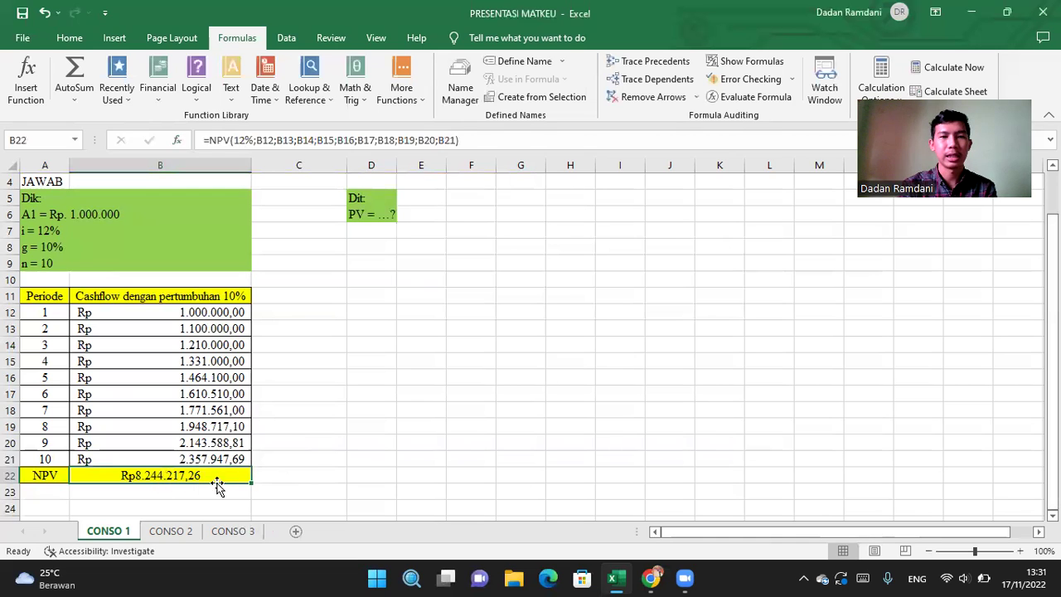
scroll(347, 390, up, 1)
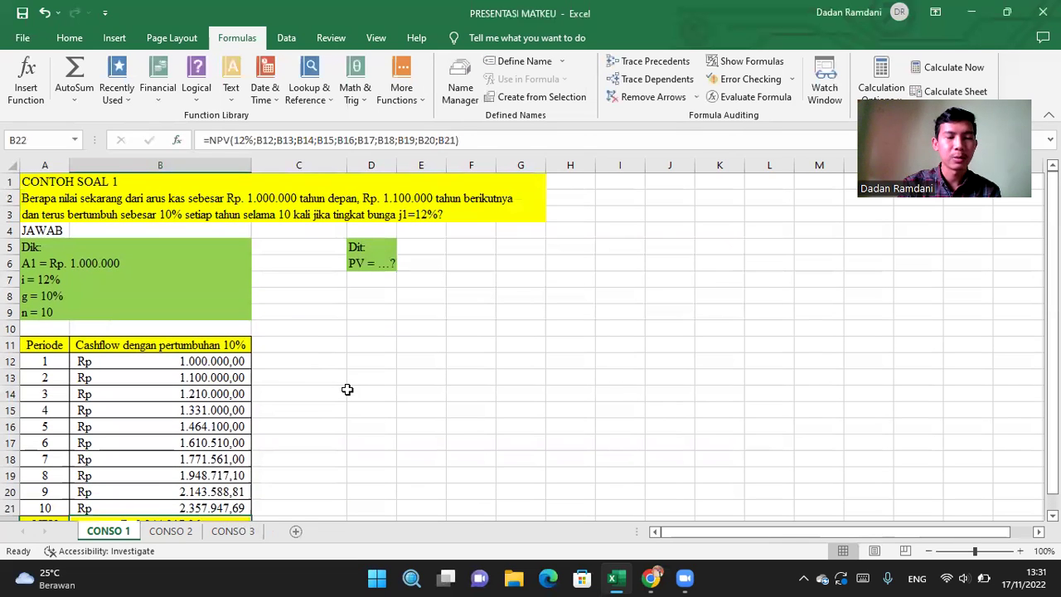
Step: Switch to the CONSO 2 sheet and review the given values A0, A1, i, g and n in A5:A9
click(170, 531)
scroll(384, 280, up, 1)
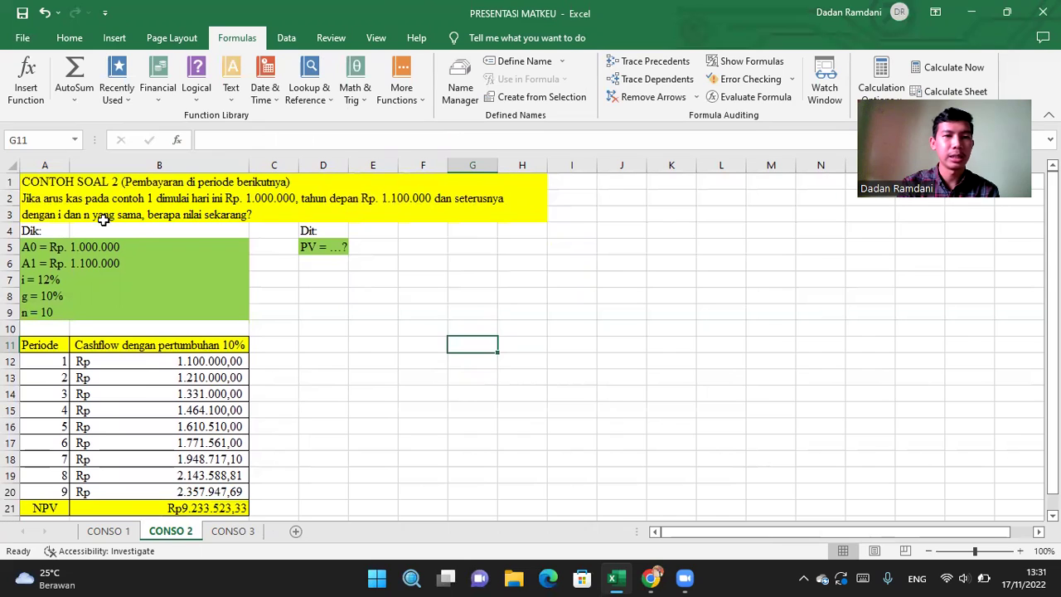
click(48, 248)
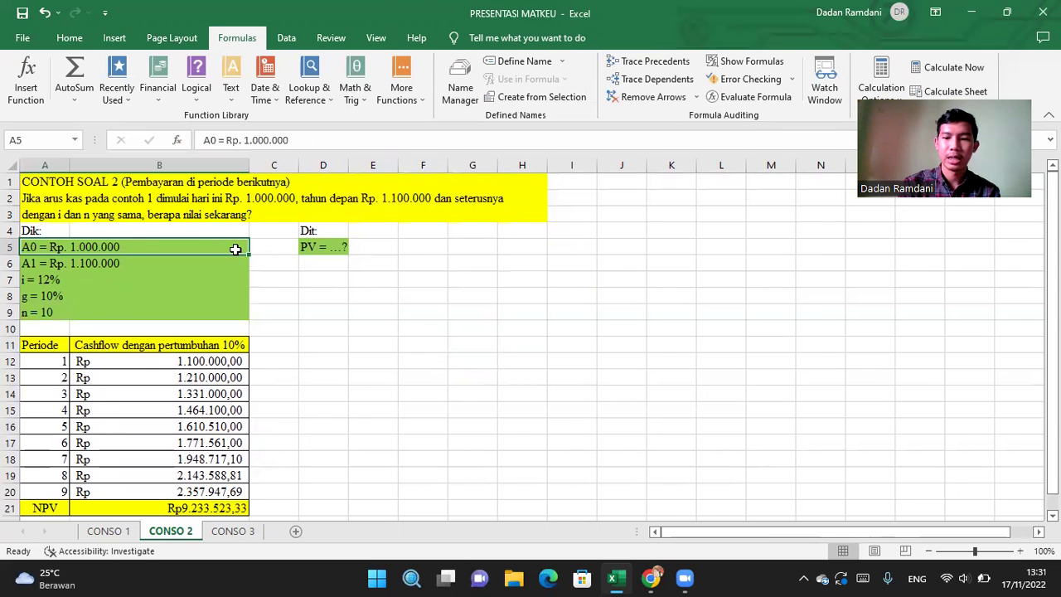
key(Down)
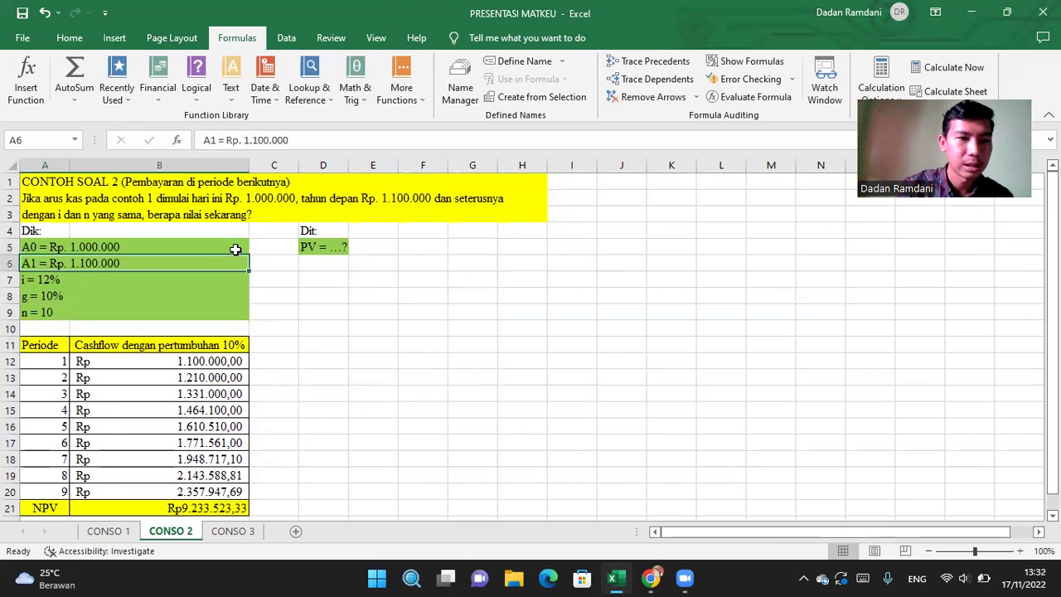
key(Down)
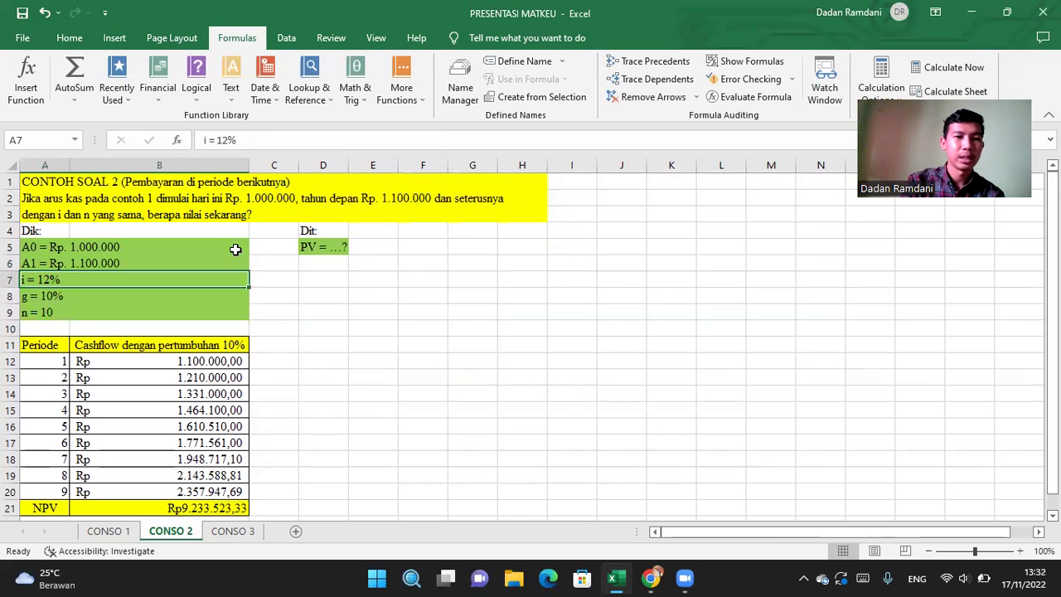
key(Down)
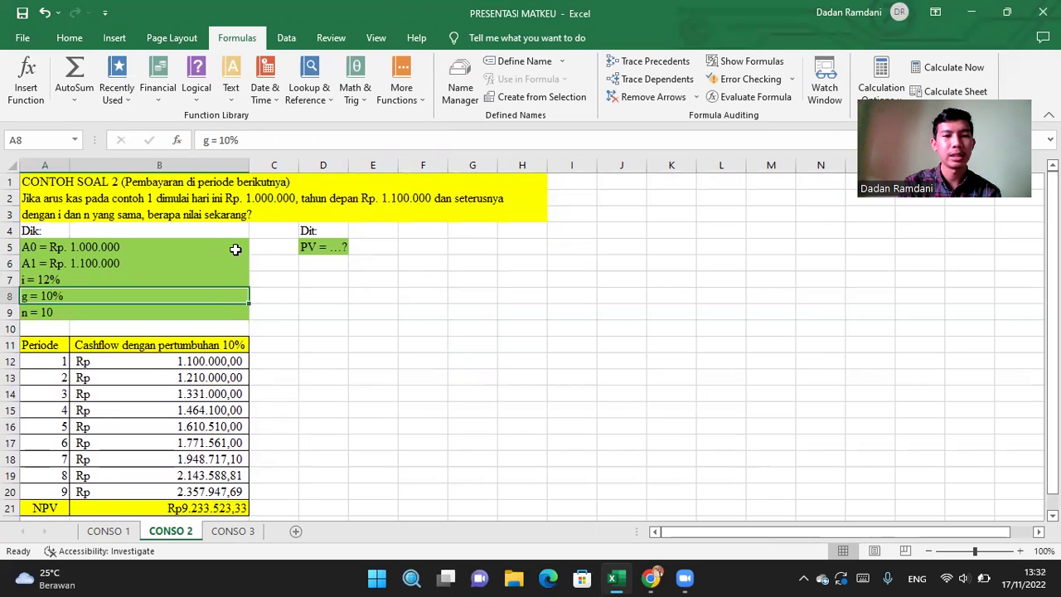
key(Down)
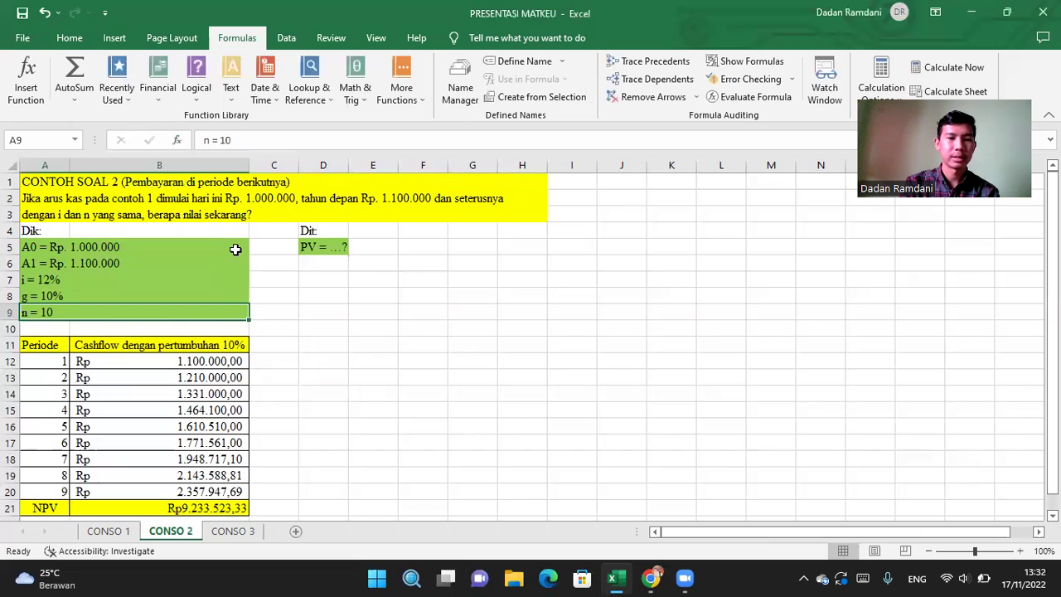
Step: Clear the cash flows for periods 2 to 9 in B13:B20 and the NPV result in B21 on CONSO 2
click(192, 377)
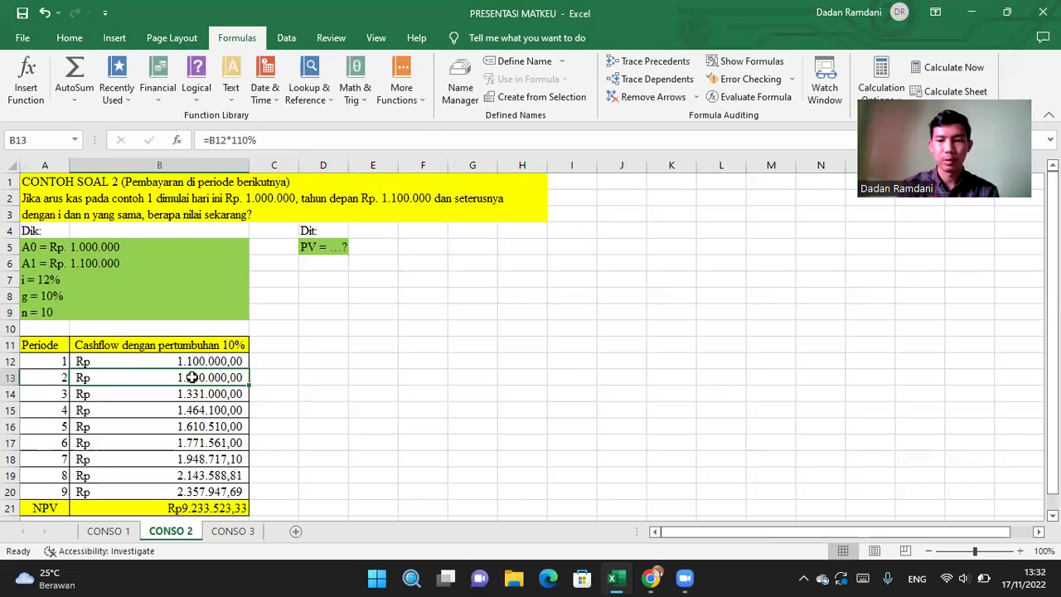
key(BackSpace)
key(Return)
key(BackSpace)
key(Return)
key(BackSpace)
key(Return)
key(BackSpace)
key(Return)
key(BackSpace)
key(Return)
key(BackSpace)
key(Return)
key(BackSpace)
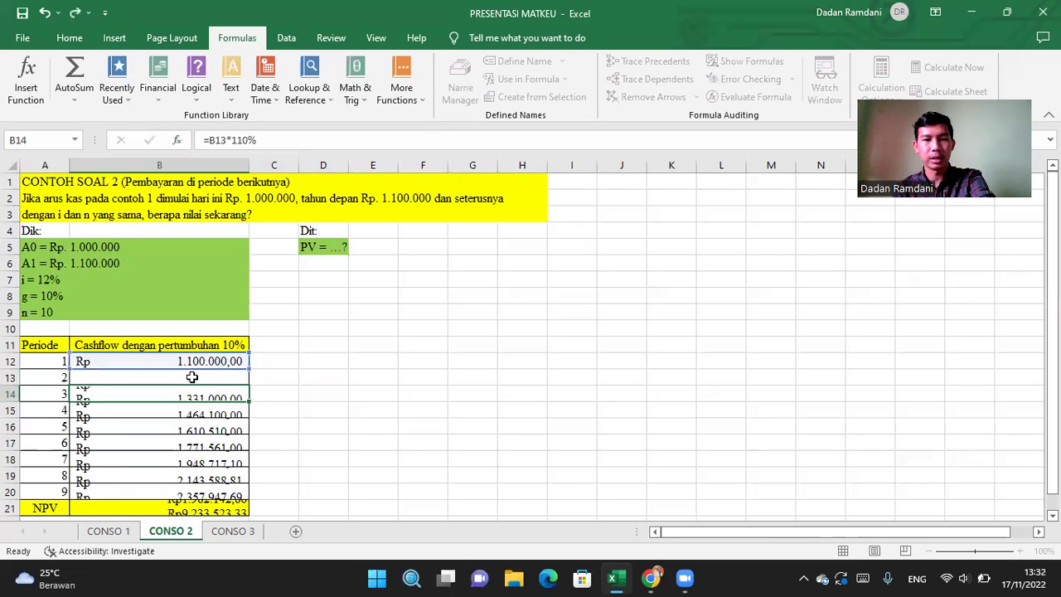
key(Return)
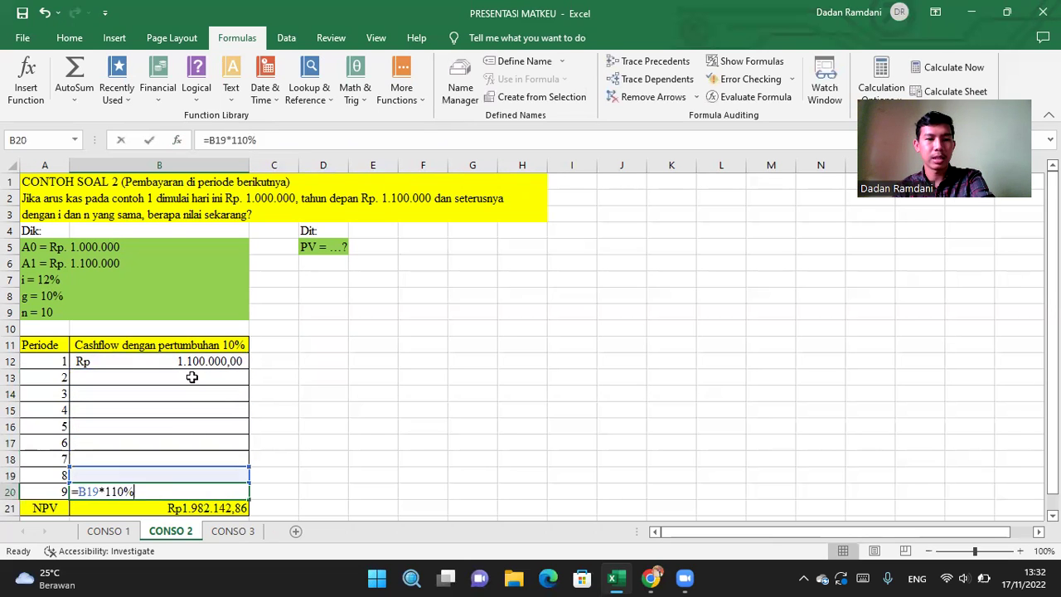
key(BackSpace)
click(192, 378)
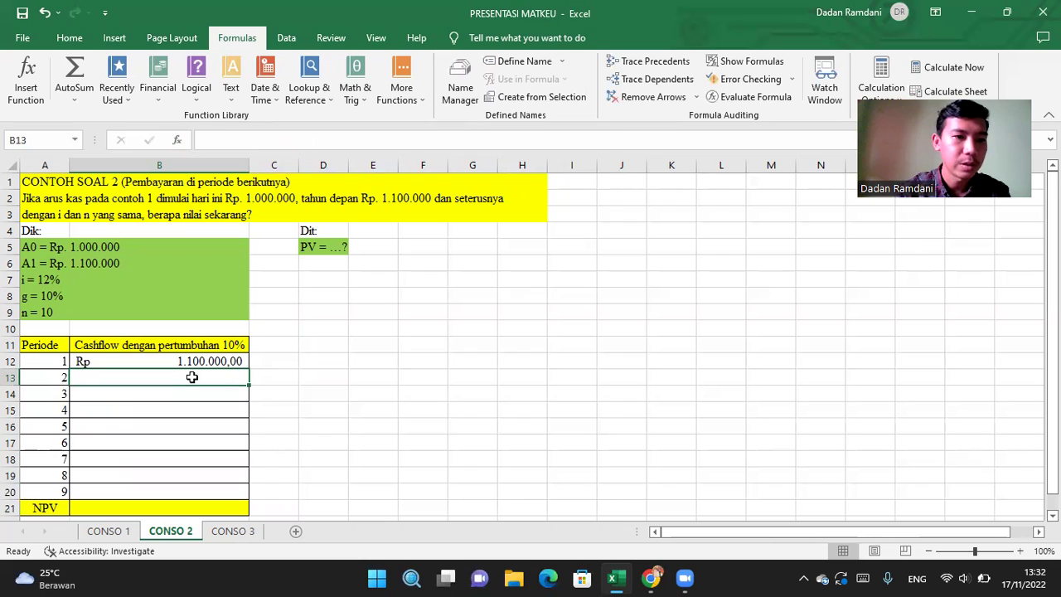
click(73, 267)
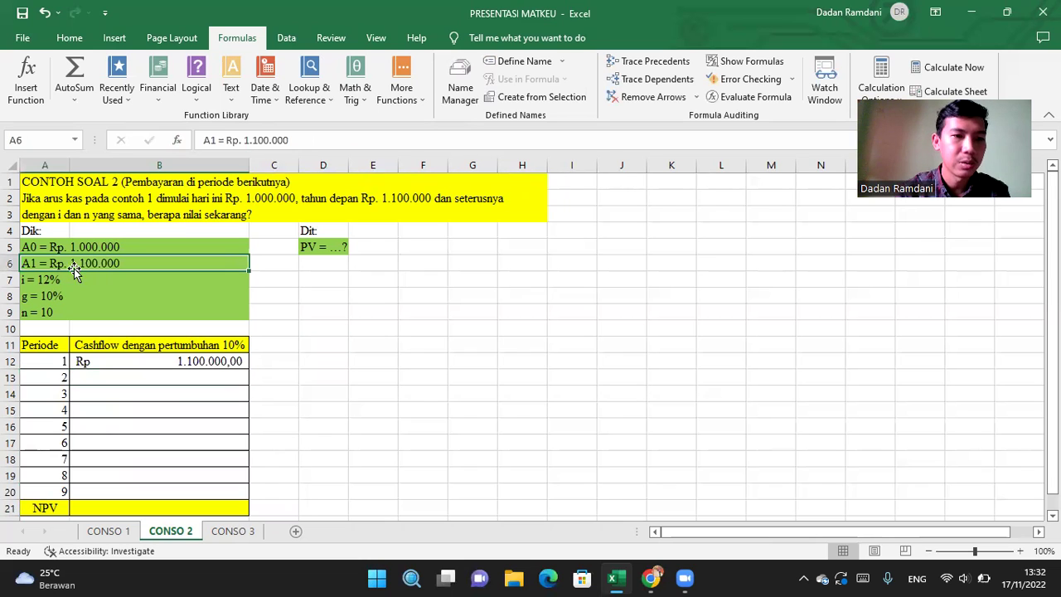
Step: Enter the period 2 cash flow in B13 as =B12*110%
click(162, 377)
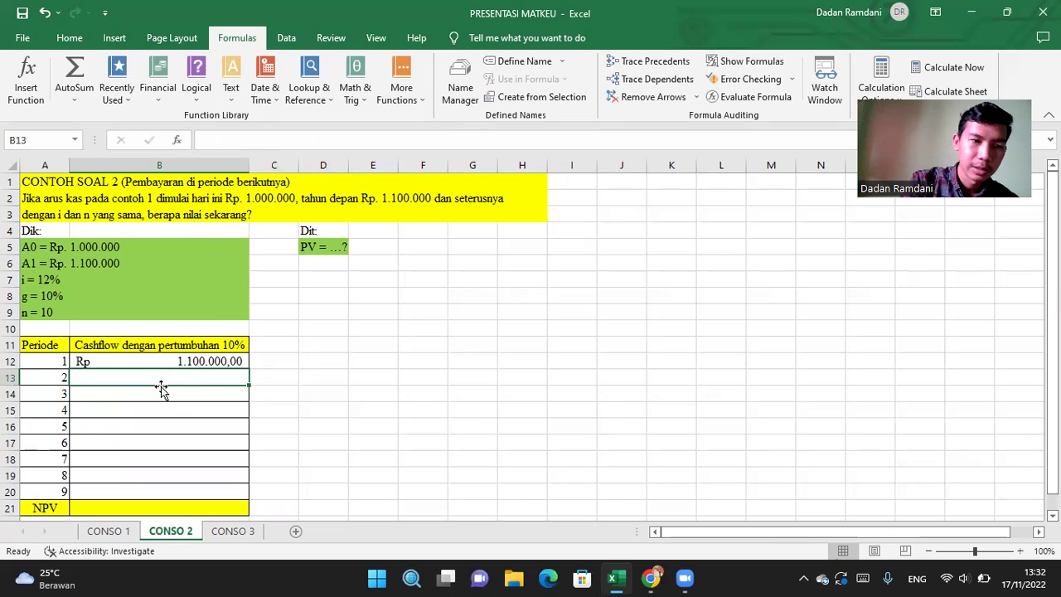
text(=)
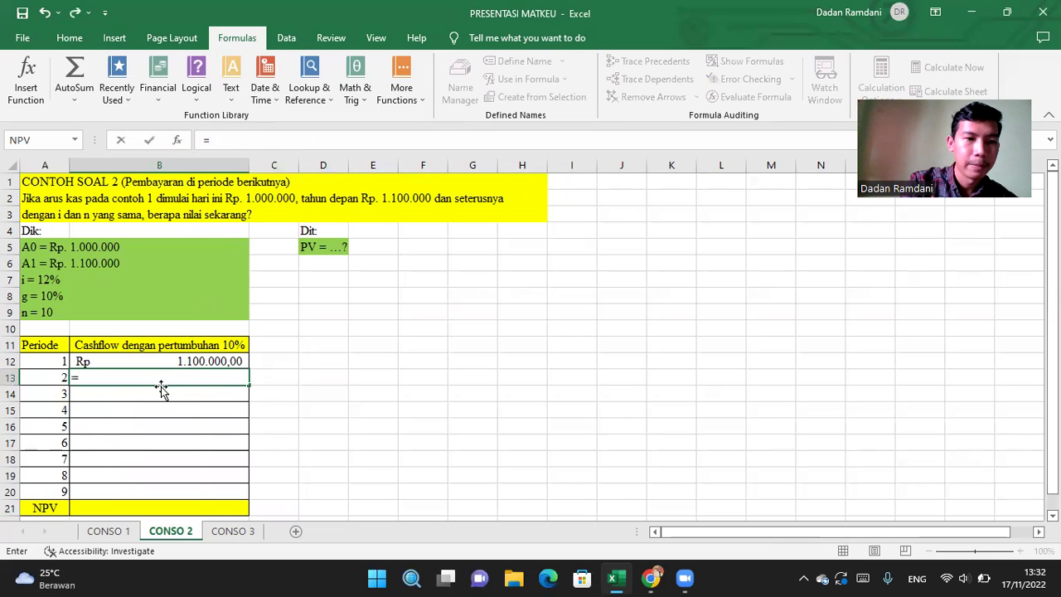
text(B12)
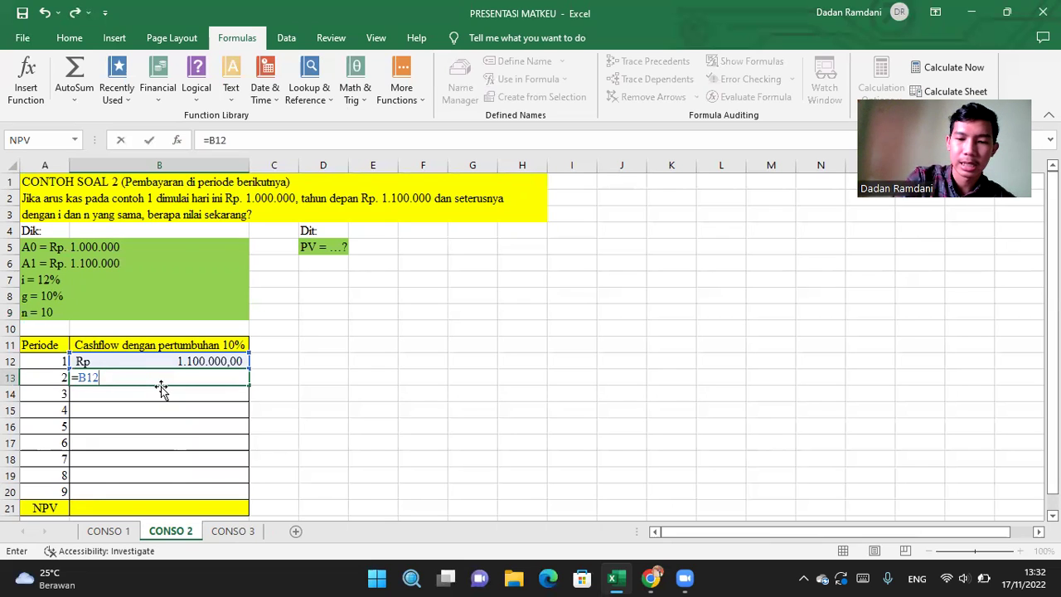
text(*110)
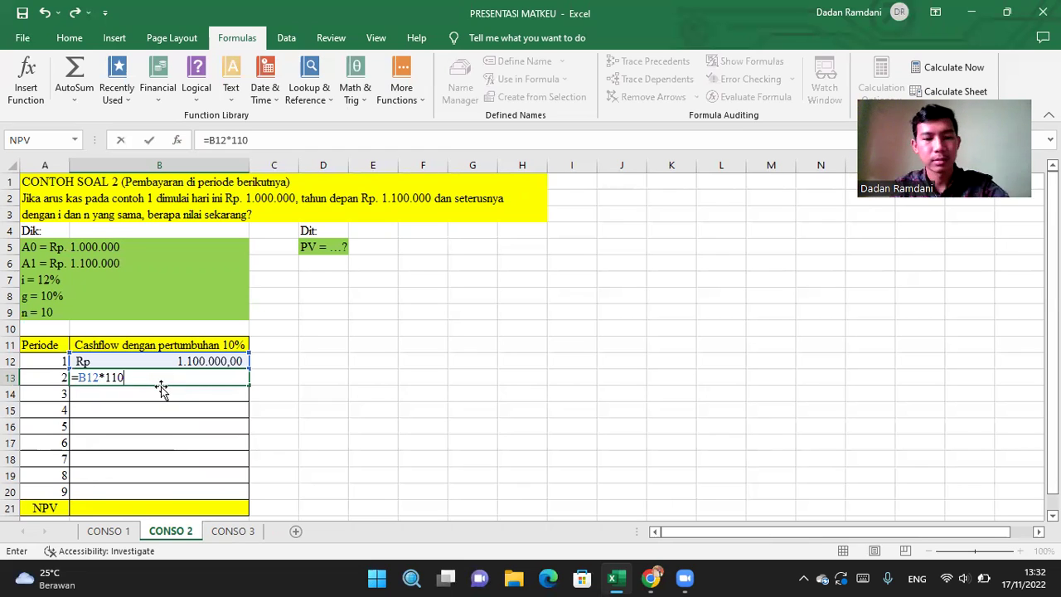
text(%)
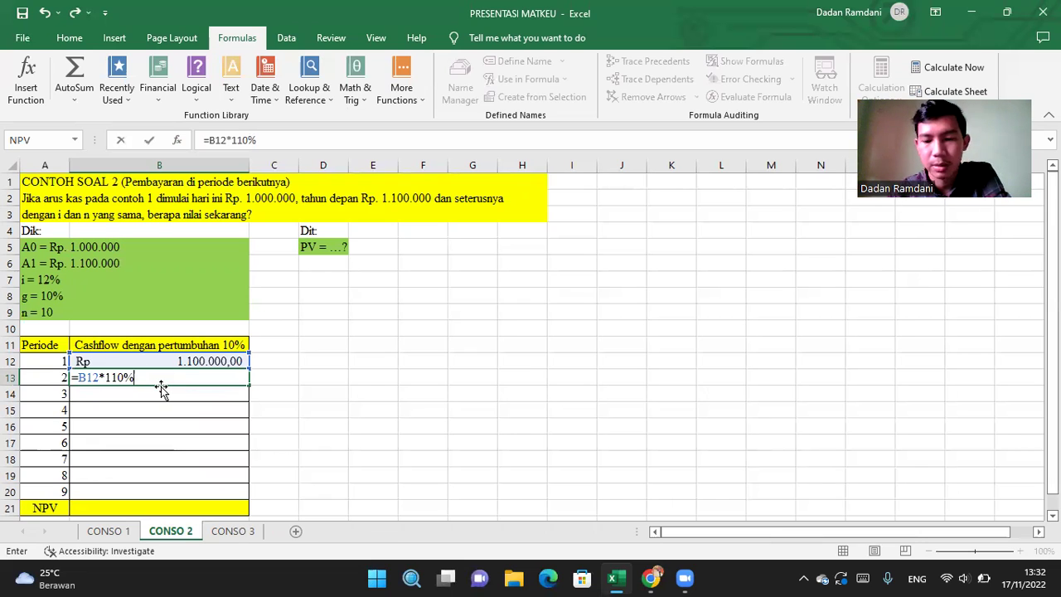
key(Return)
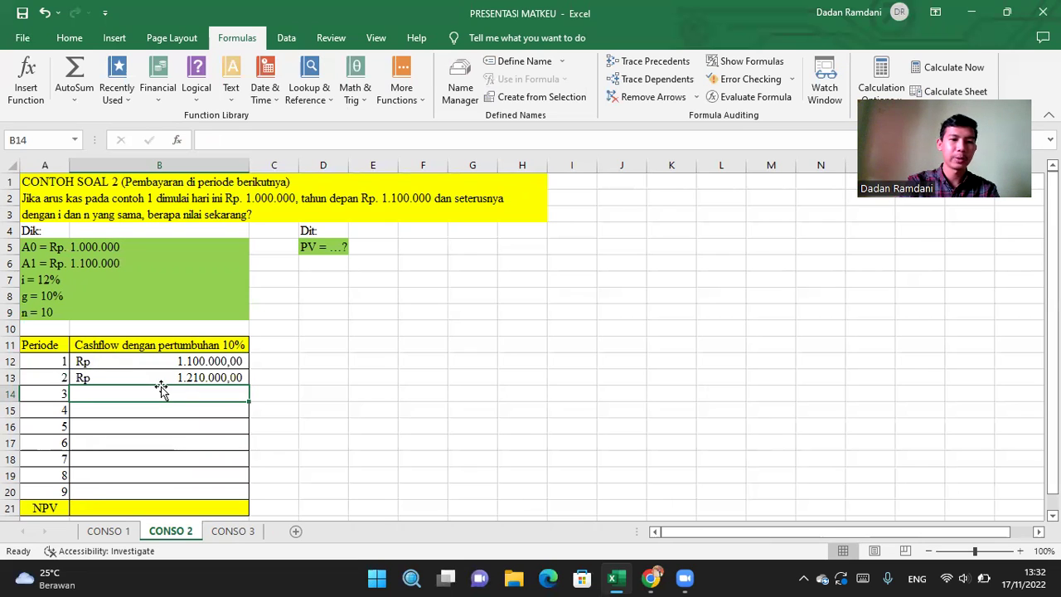
Step: Enter the period 3 cash flow in B14 as =B13*110%
text(=)
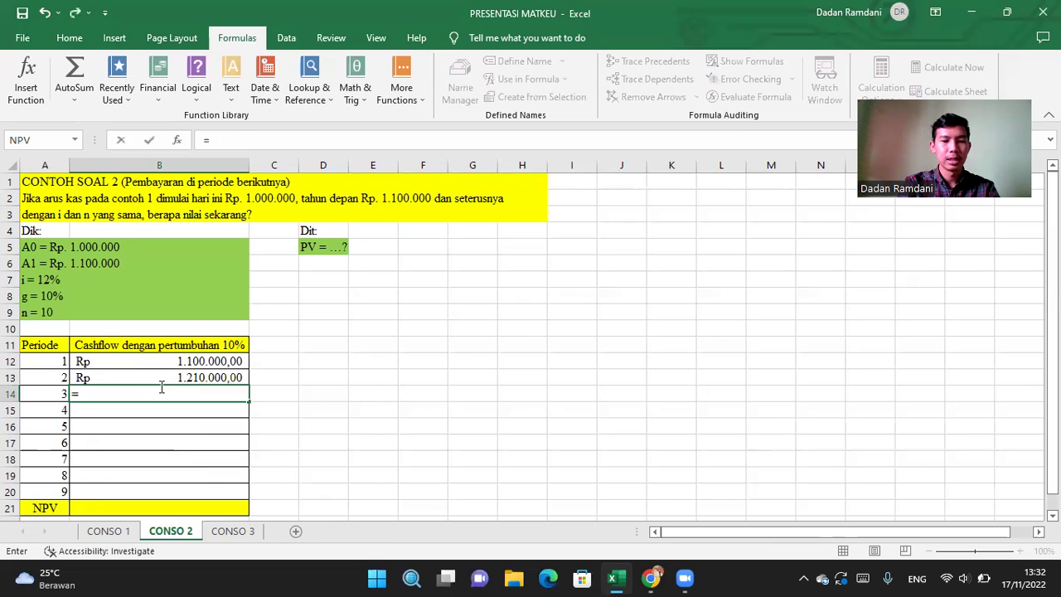
text(B13)
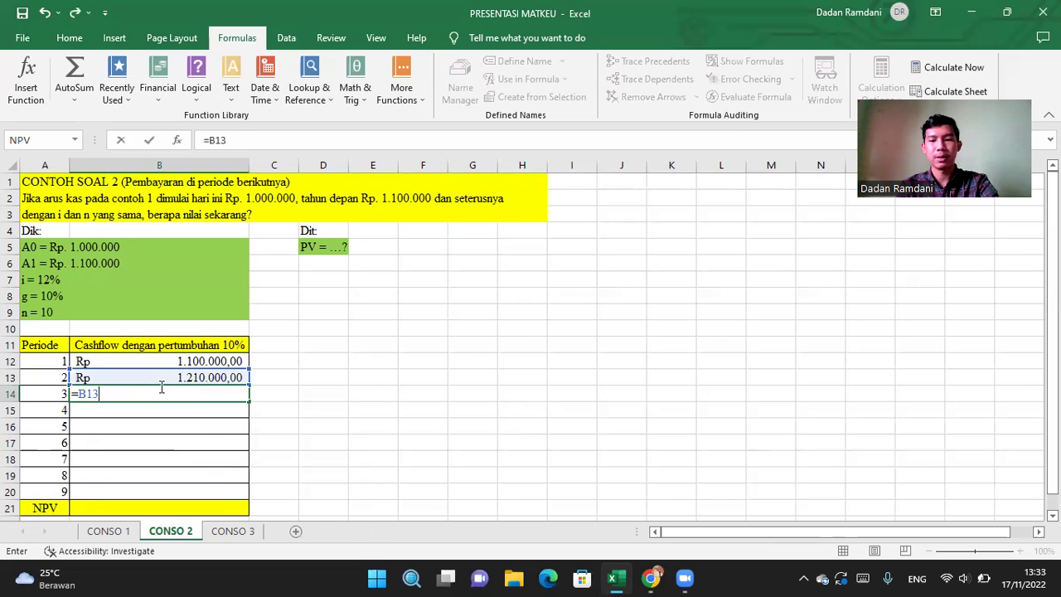
text(*110%)
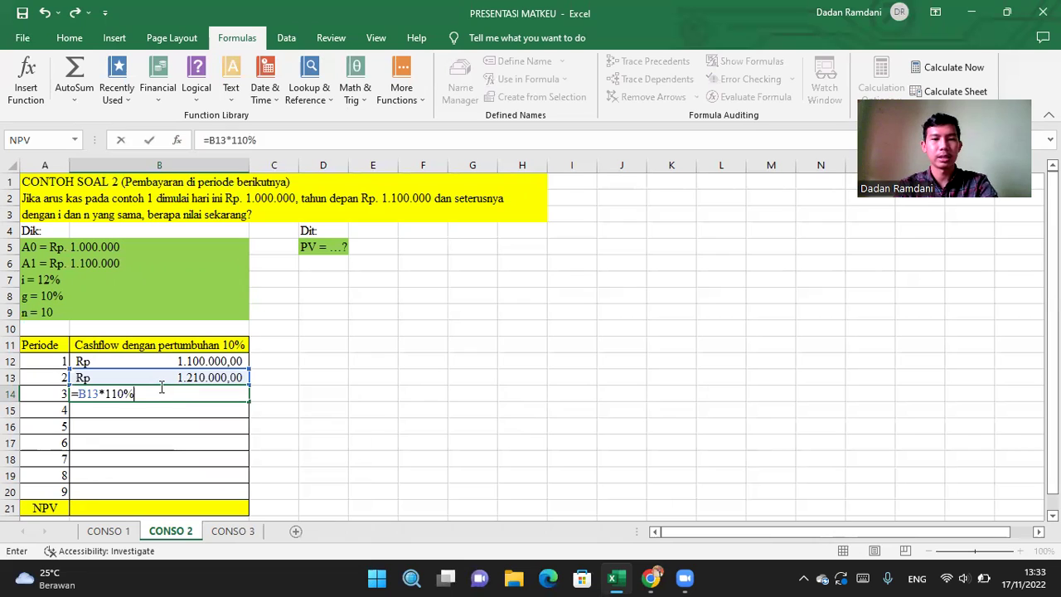
key(Return)
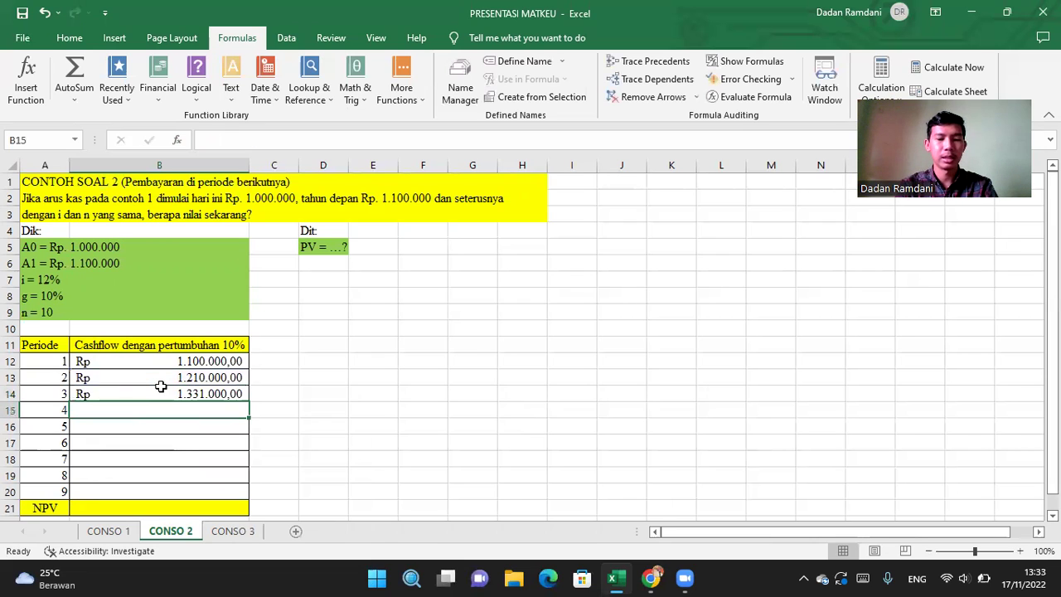
Step: Enter =B14*110% in B15 for period 4 and fill the growth formula from B13 down through B20
text(=B)
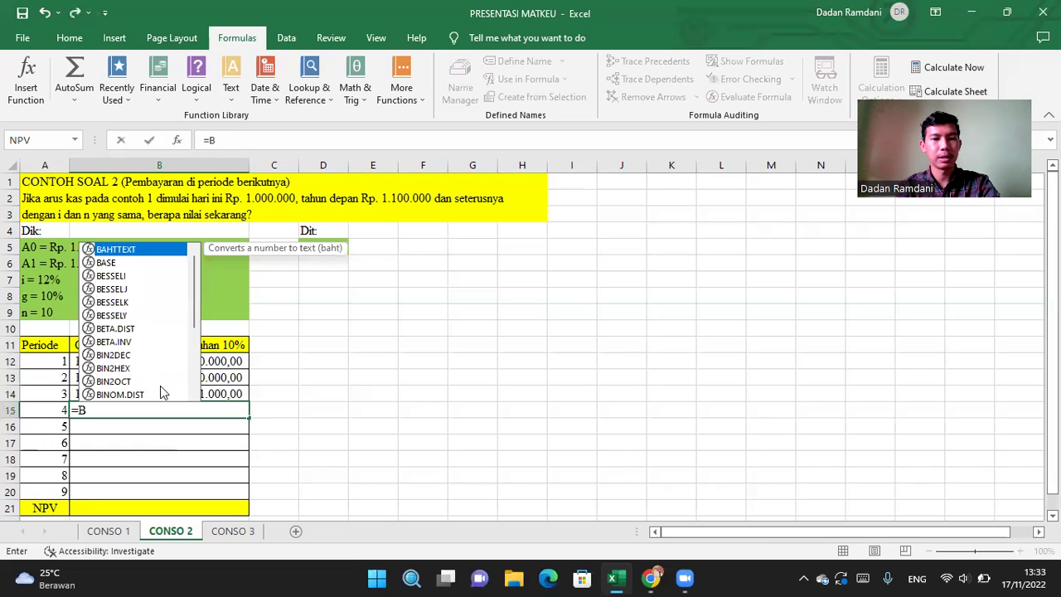
text(14)
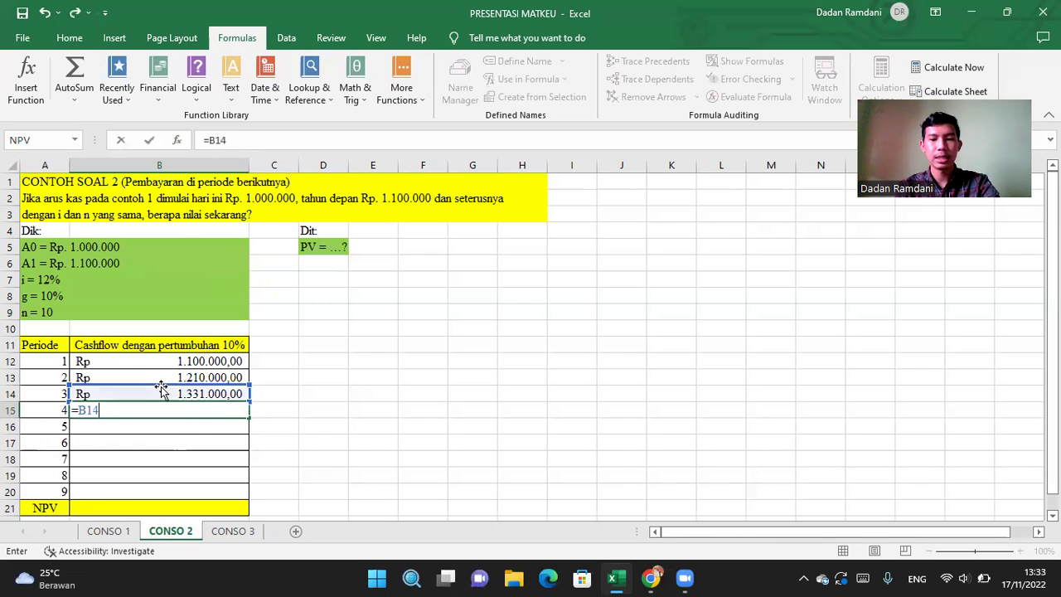
text(*110%)
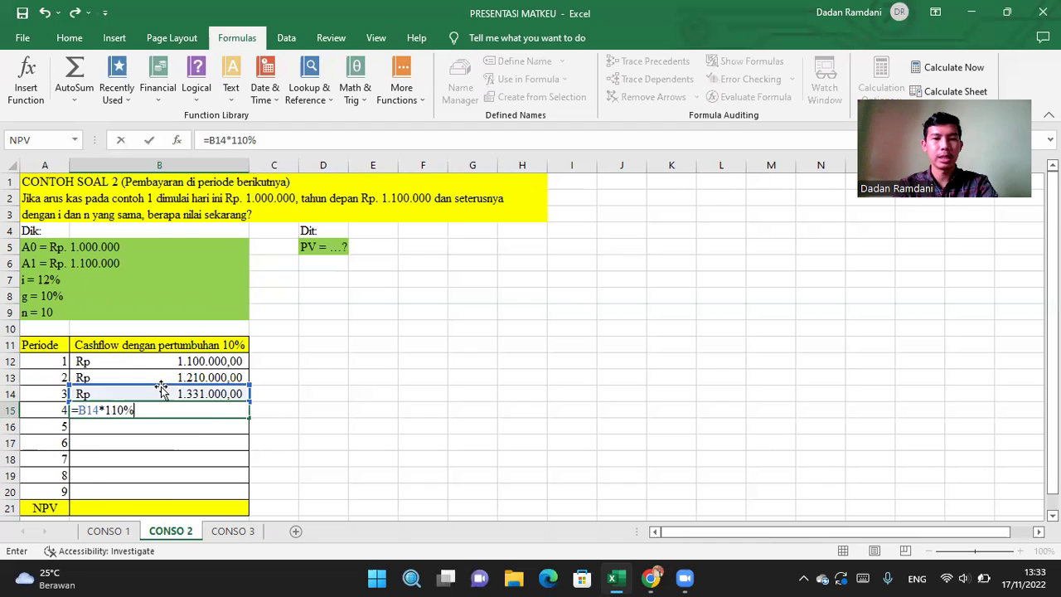
key(Return)
drag(208, 379, 249, 490)
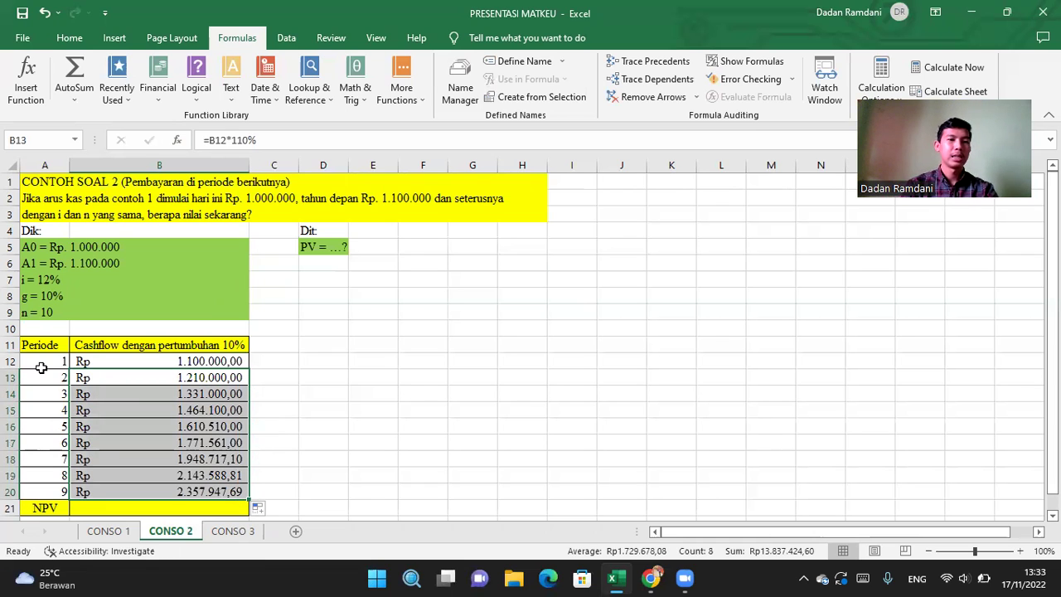
Step: Insert the NPV function in the NPV result cell B21 and set its Rate to 12%
click(36, 319)
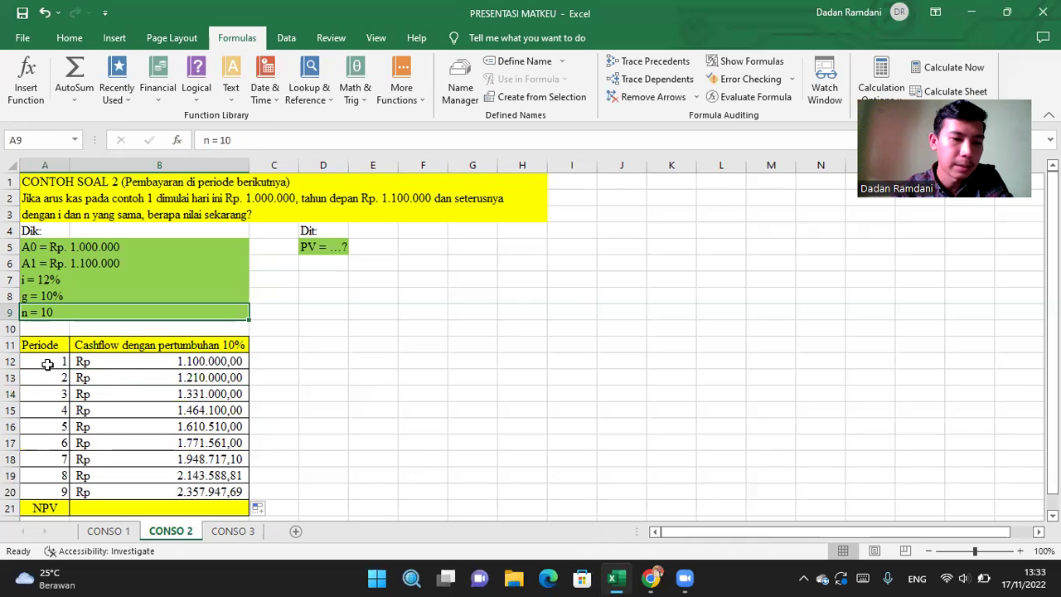
mouse_move(47, 365)
mouse_down()
mouse_move(147, 474)
mouse_move(135, 489)
mouse_move(59, 351)
mouse_up()
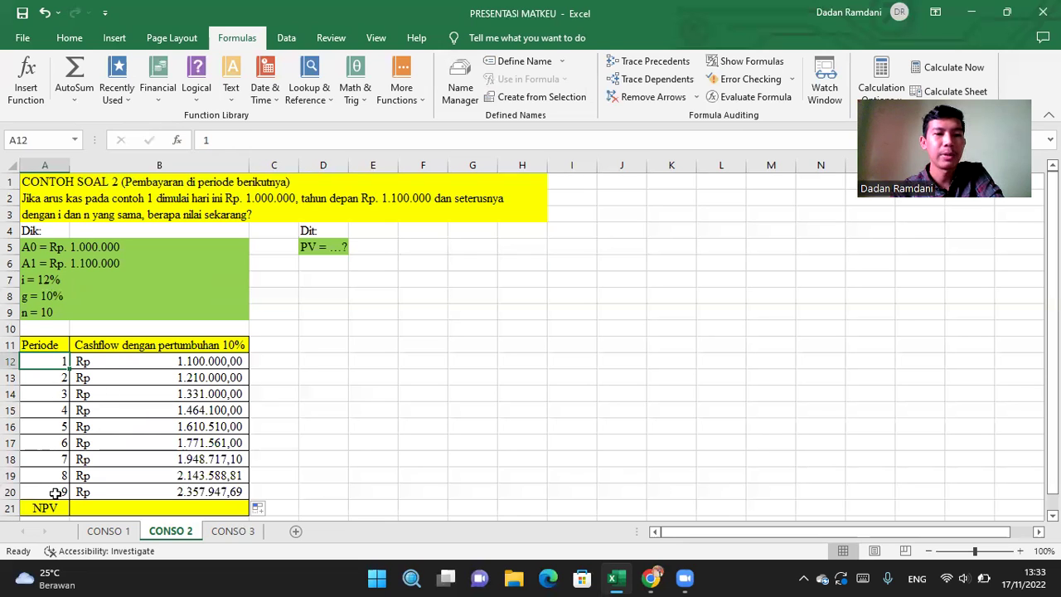
click(126, 508)
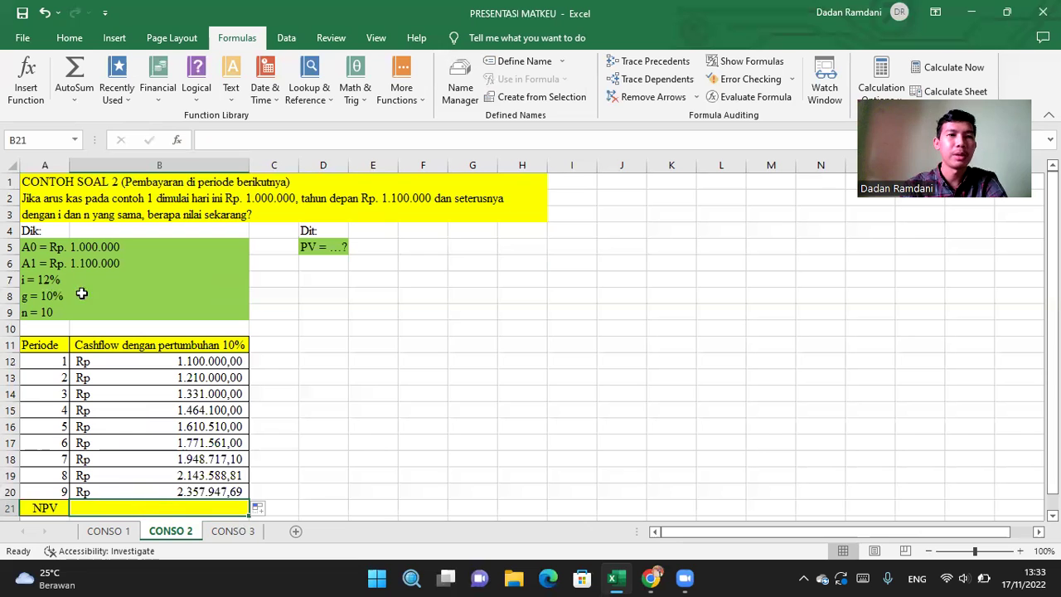
click(30, 91)
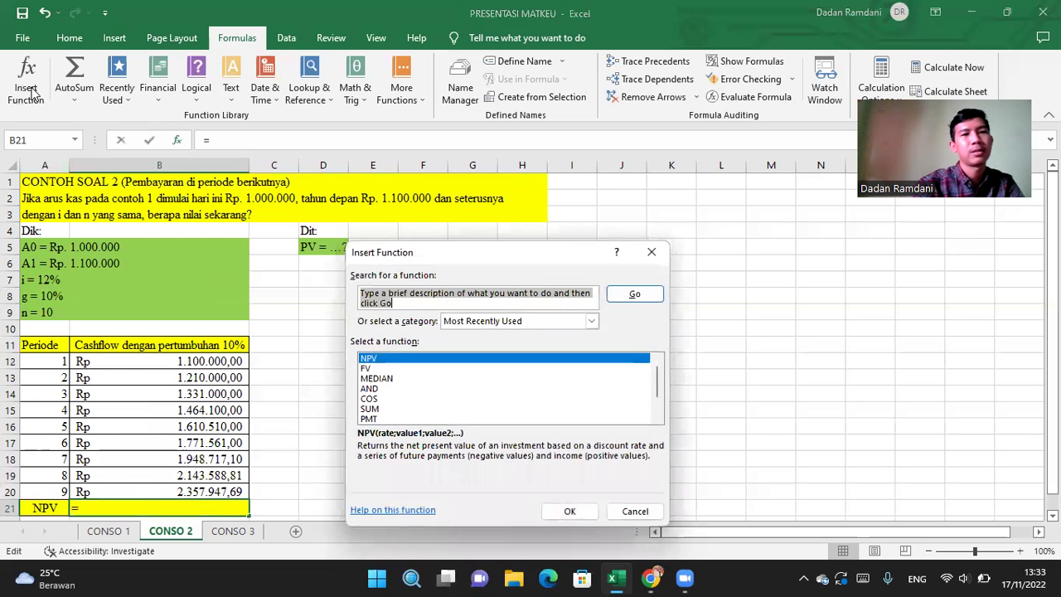
text(NPV)
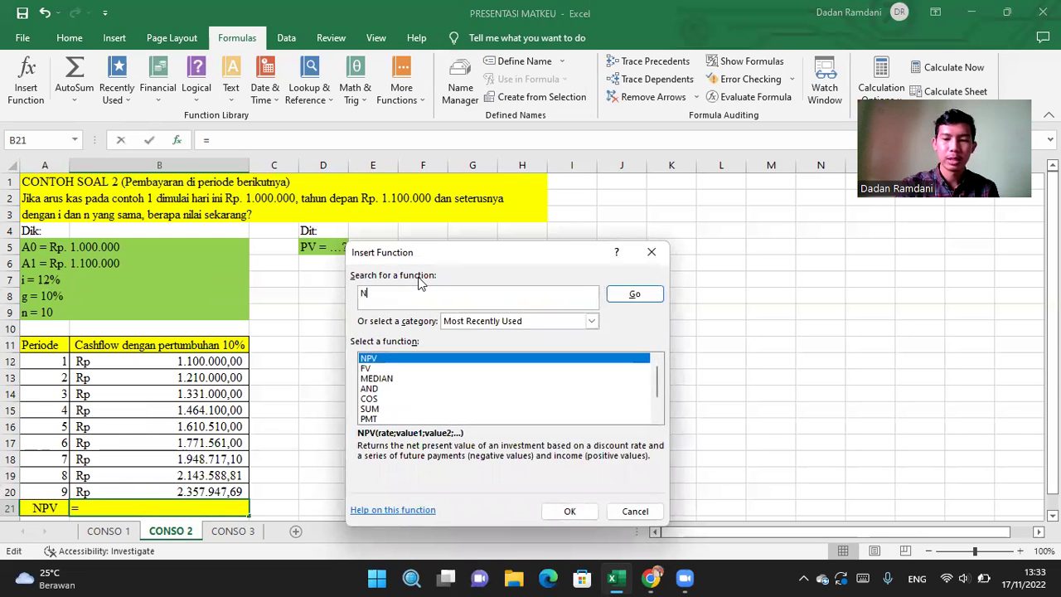
click(640, 296)
click(573, 511)
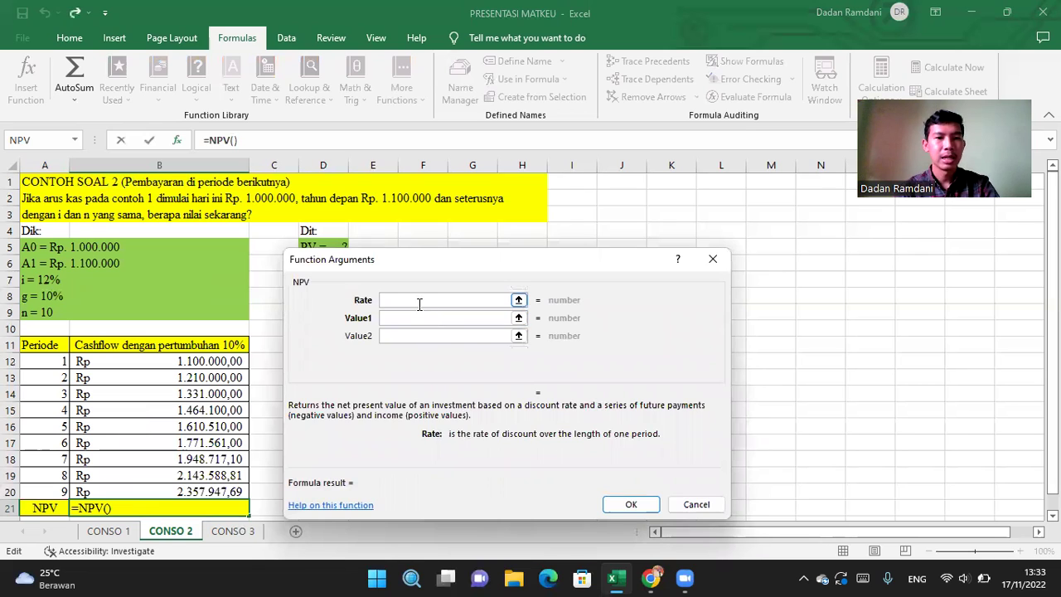
text(12)
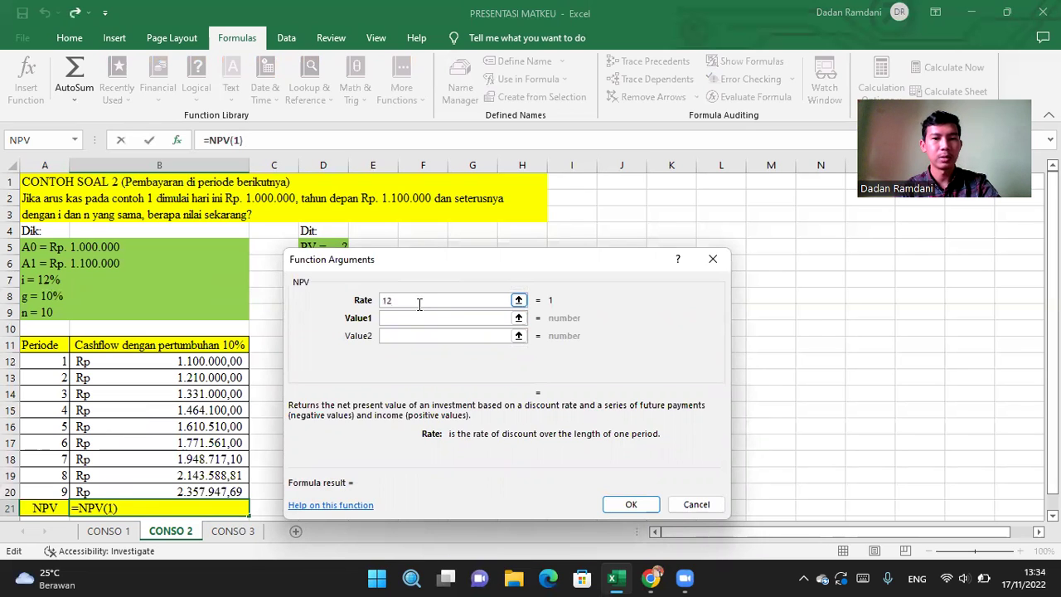
text(%)
Step: Set Value1 through Value4 of the NPV function to cells B12, B13, B14 and B15
click(422, 319)
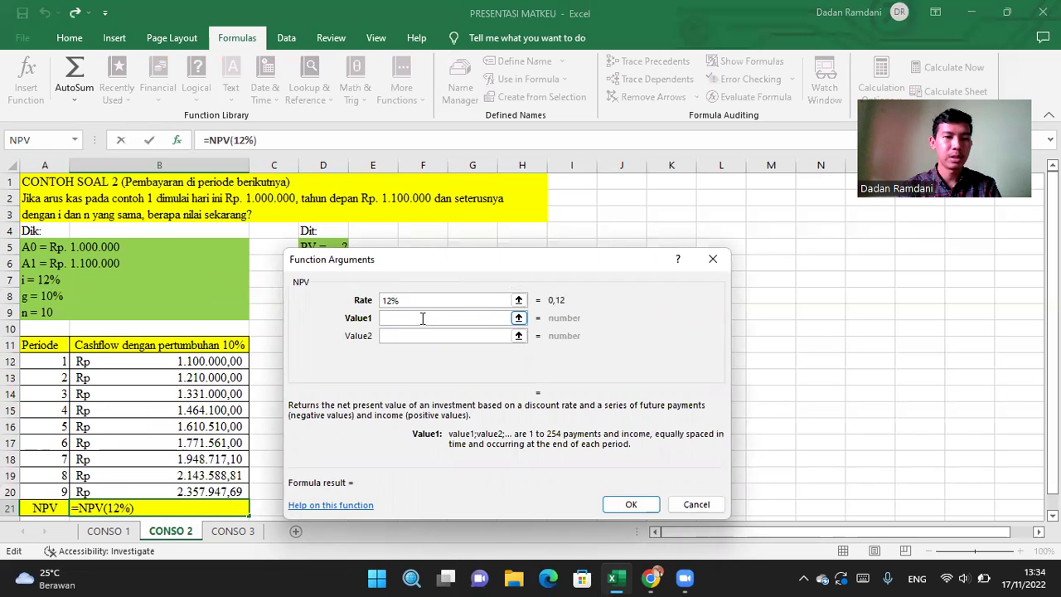
text(B12)
click(423, 336)
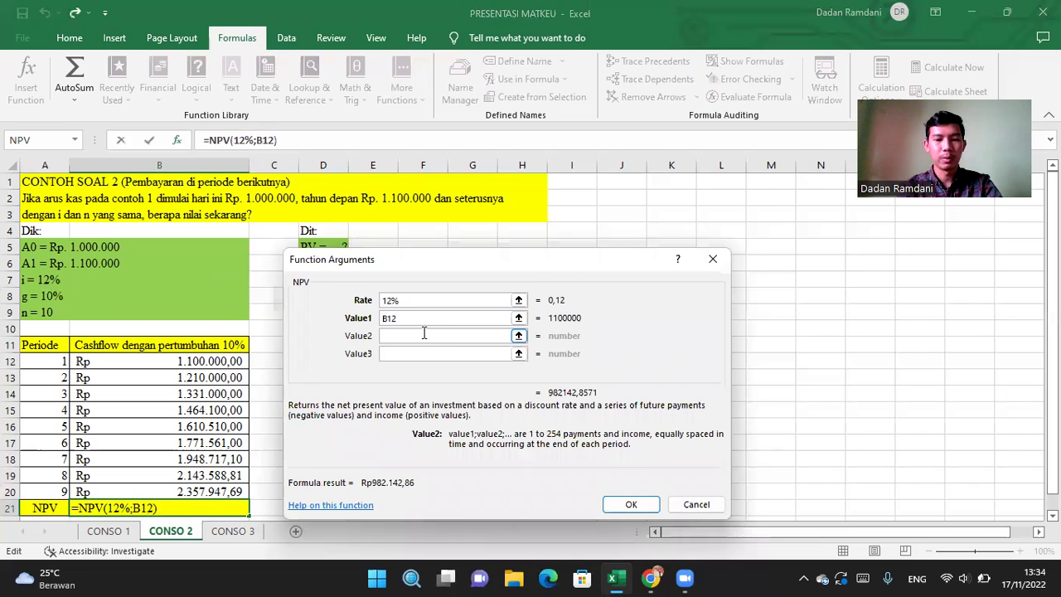
text(B13)
click(423, 355)
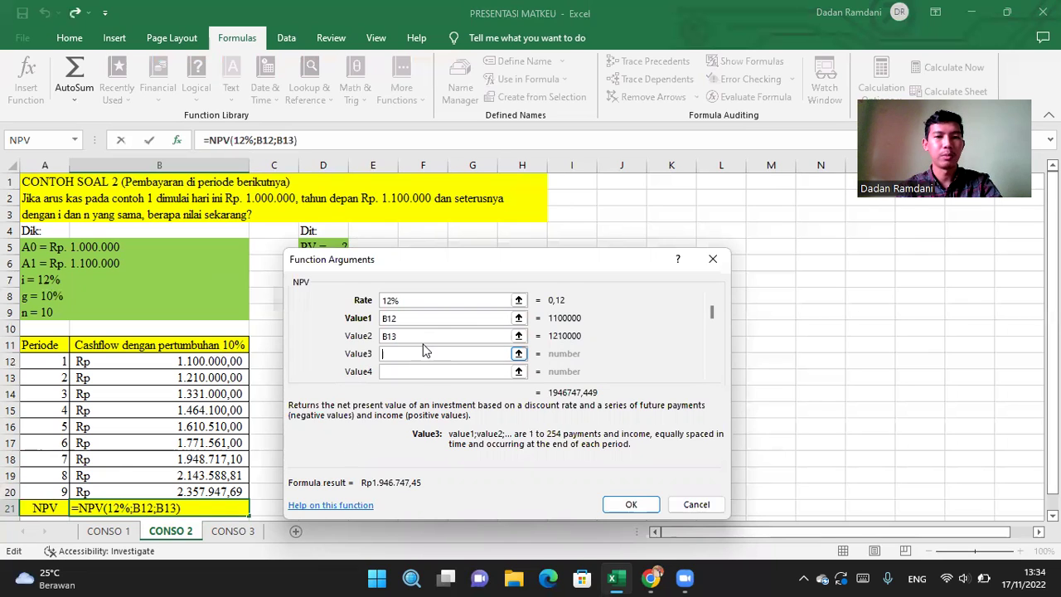
text(B14)
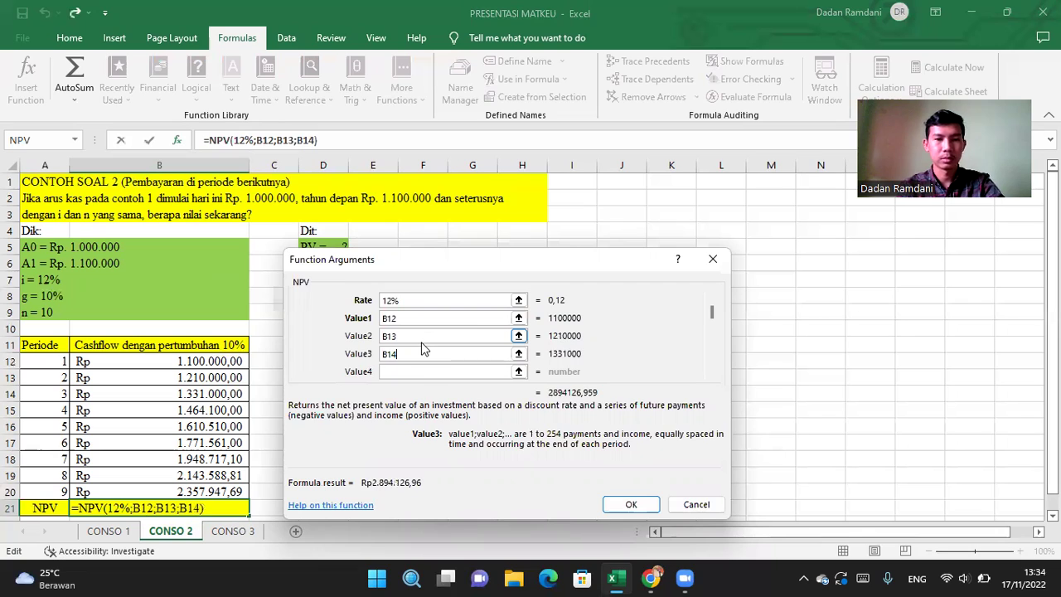
click(425, 373)
text(B15)
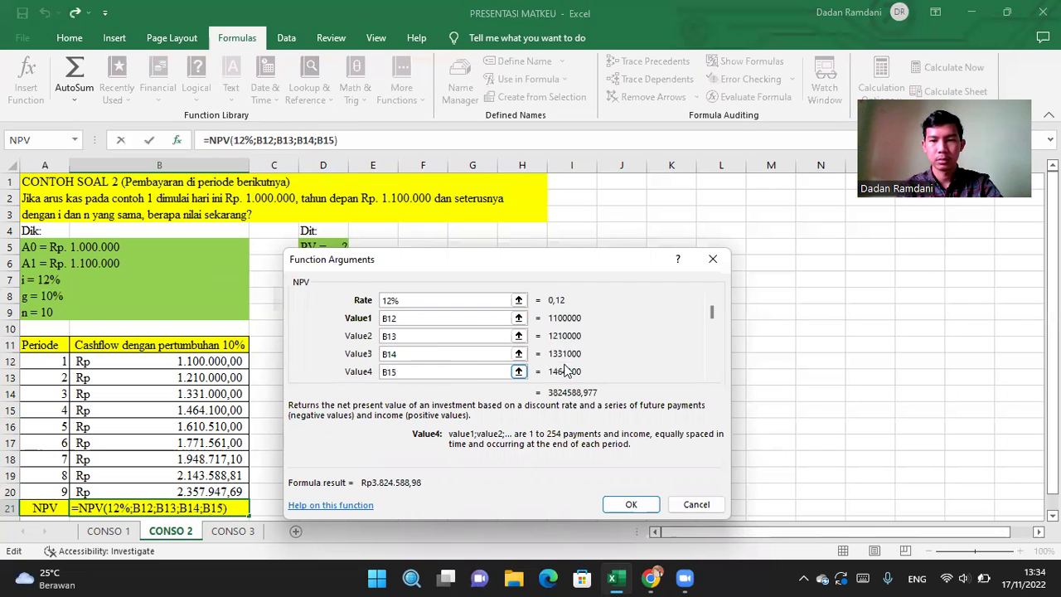
Step: Set Value5 through Value8 of the NPV function to cells B16, B17, B18 and B19
click(712, 375)
click(711, 375)
click(711, 375)
click(711, 375)
click(392, 322)
text(B16)
click(398, 340)
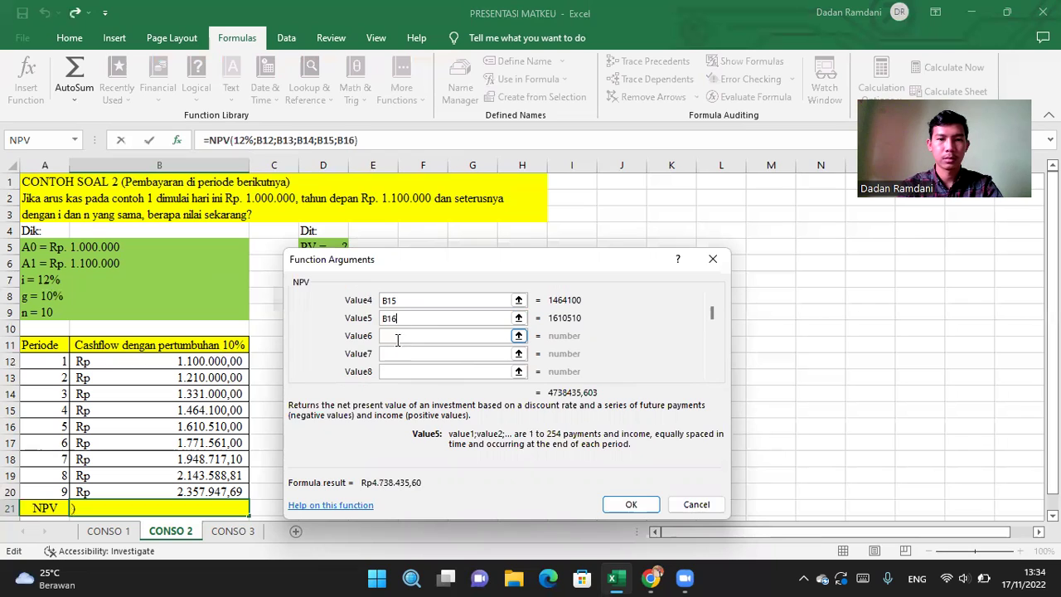
text(B17)
click(398, 354)
text(B18)
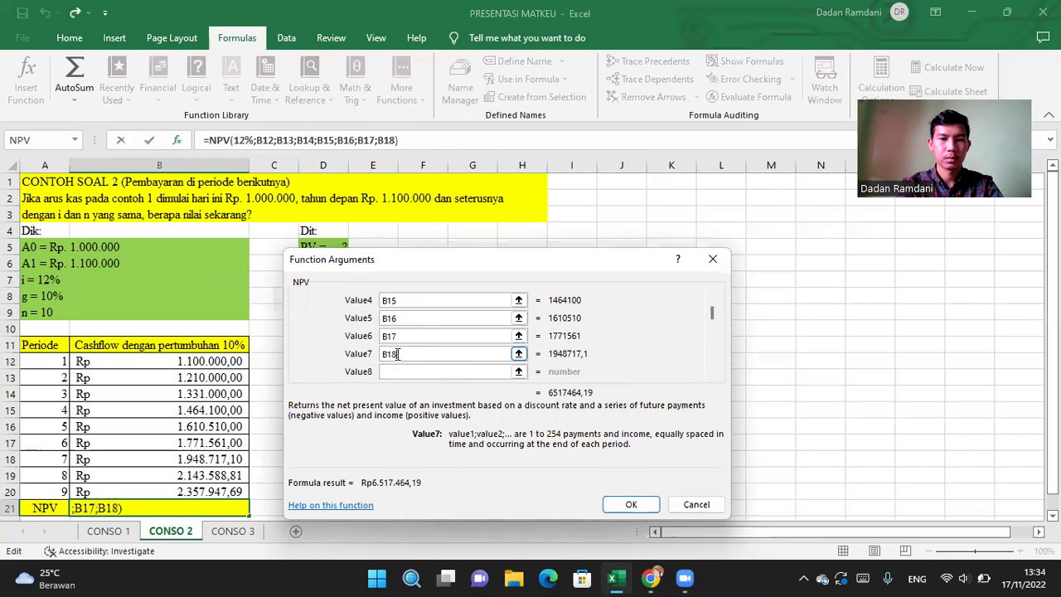
click(398, 371)
text(B19)
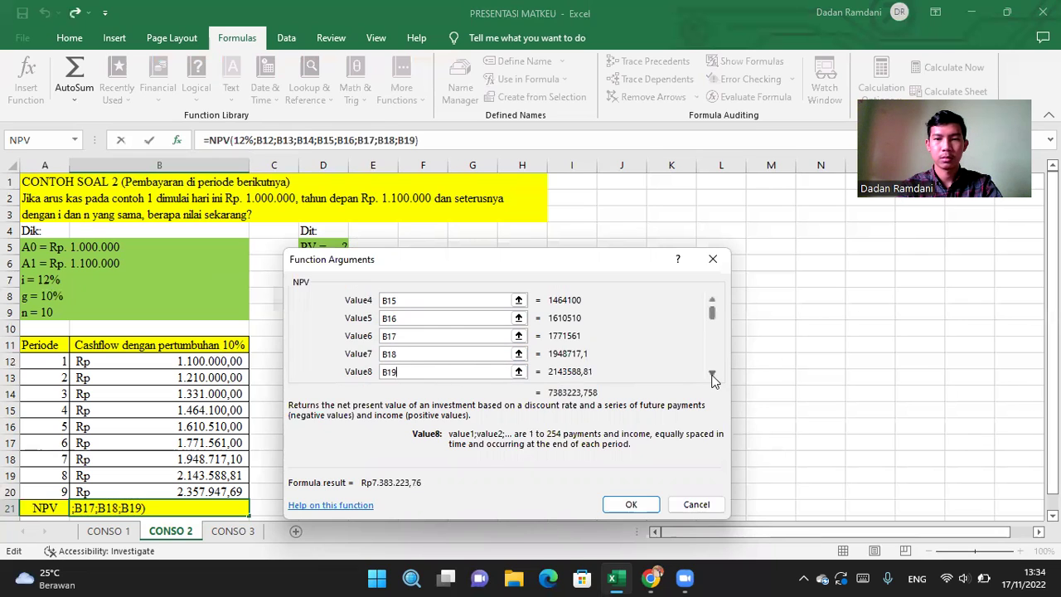
Step: Set Value9 to B20 and confirm the NPV formula in B21
scroll(715, 380, down, 1)
click(468, 371)
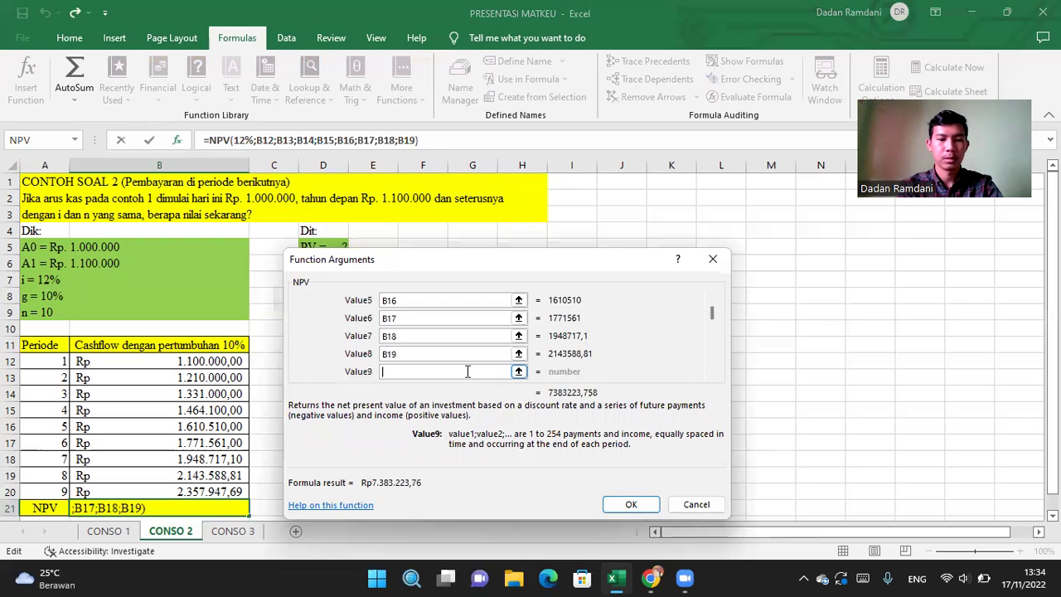
text(B20)
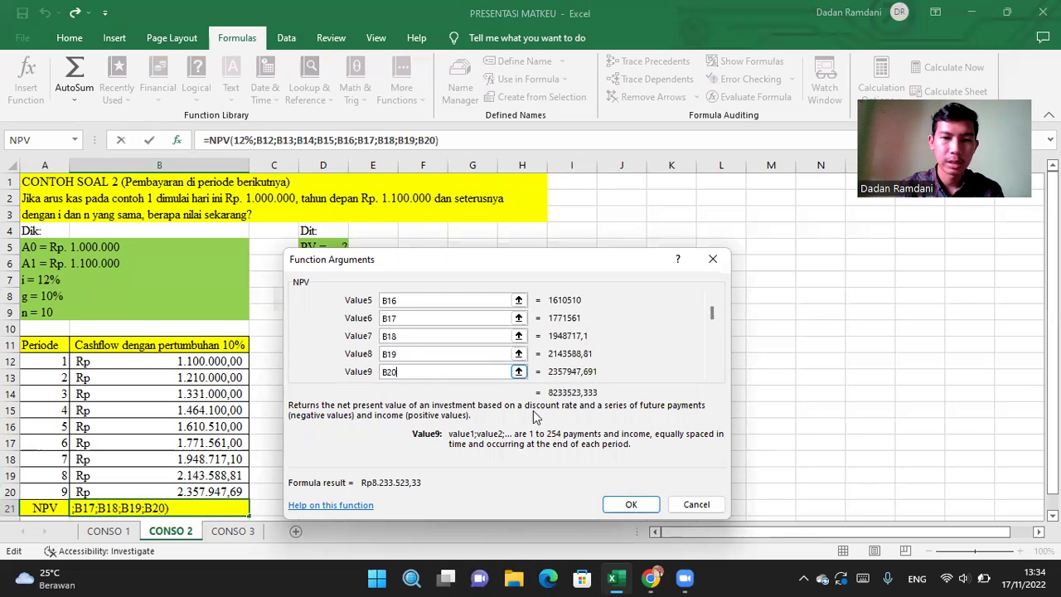
click(634, 502)
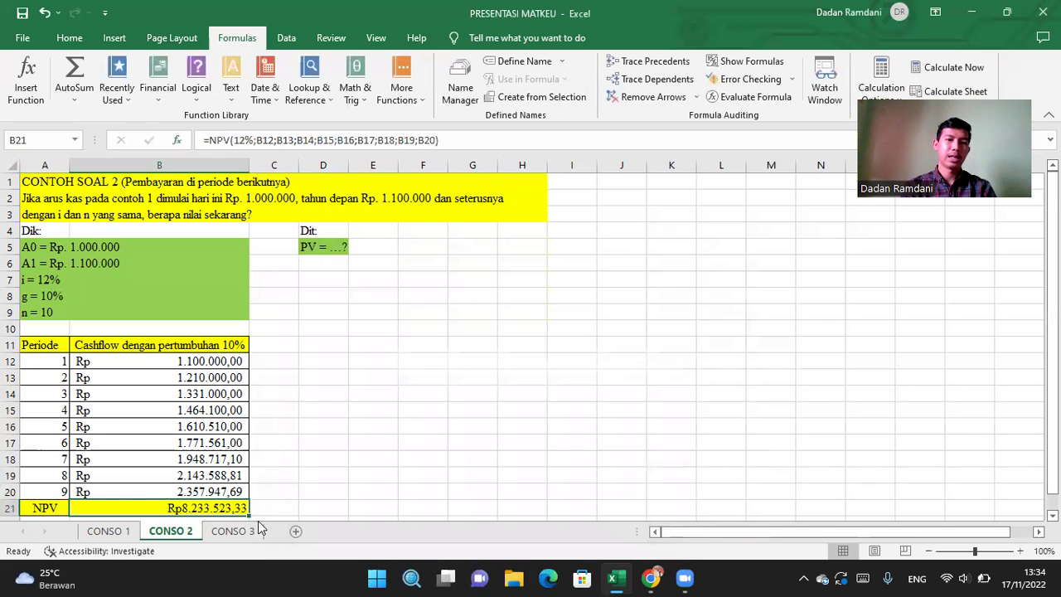
Step: Add the initial cash flow to the NPV result in B21 by appending +1000000 to its formula
click(99, 246)
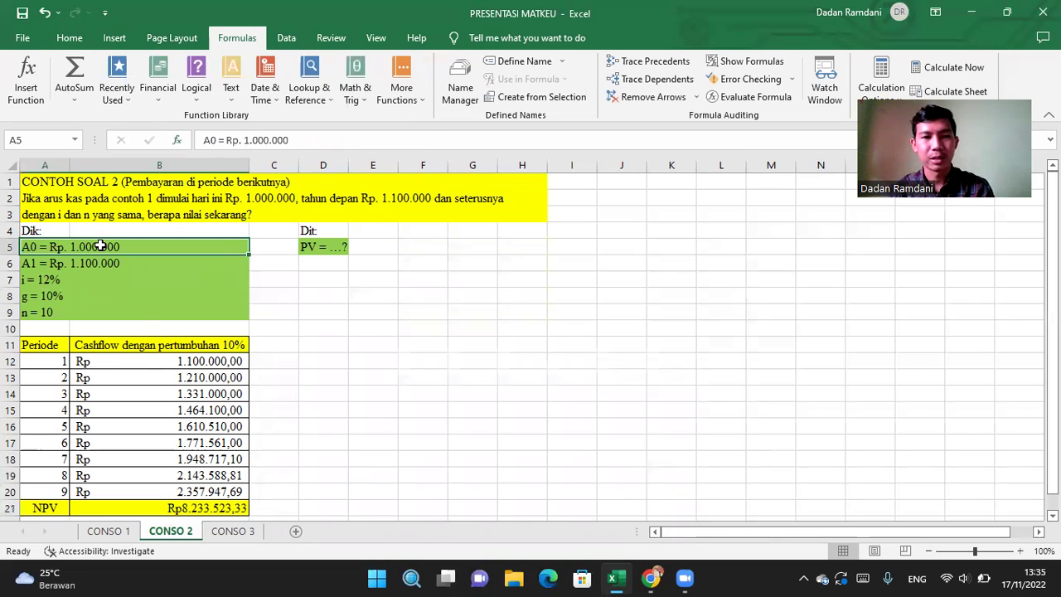
click(238, 509)
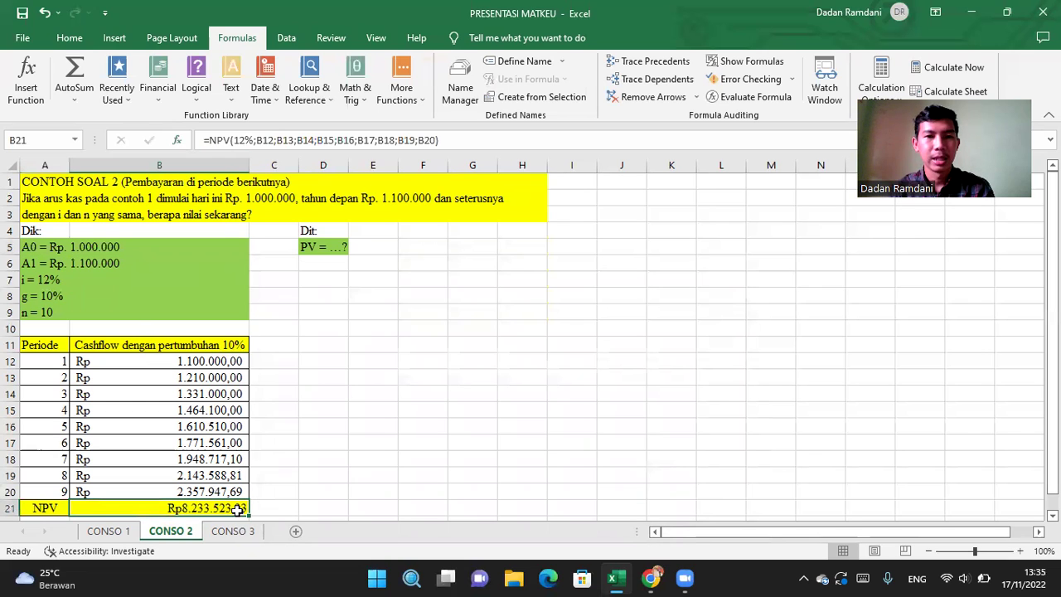
click(459, 141)
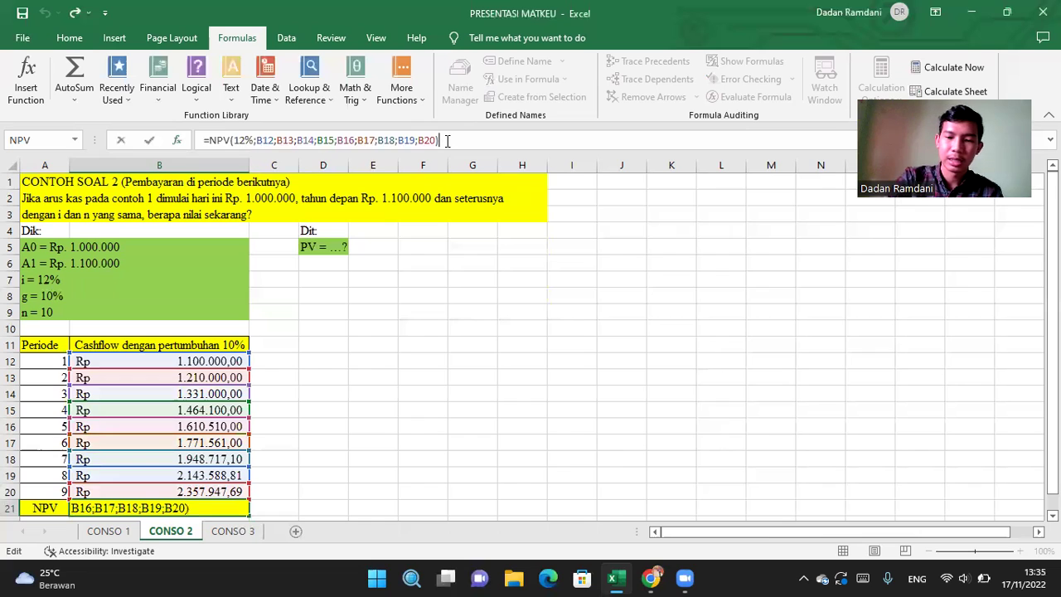
text(+1000000)
key(Return)
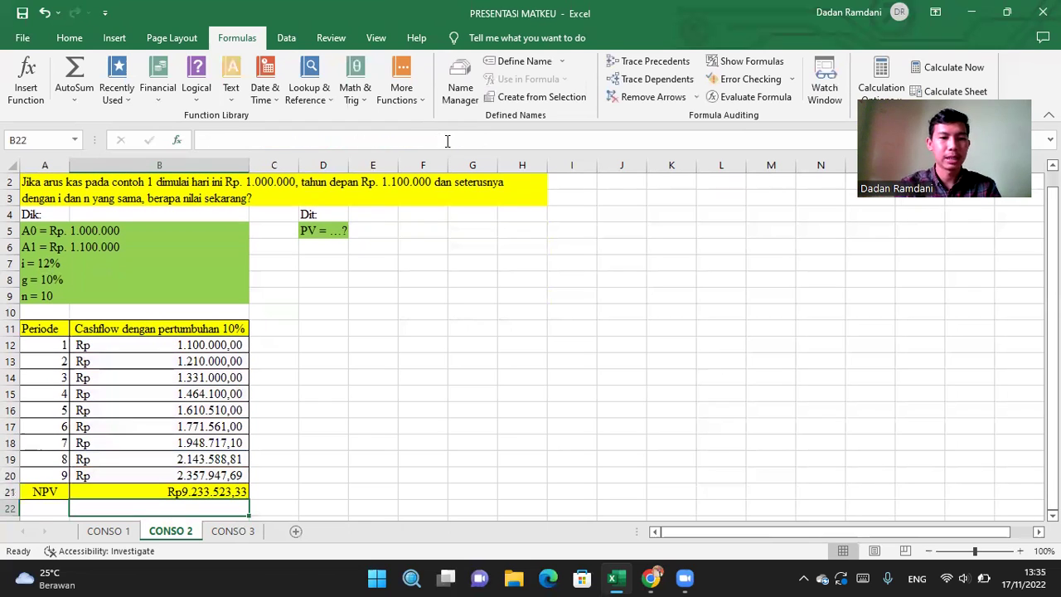
click(155, 491)
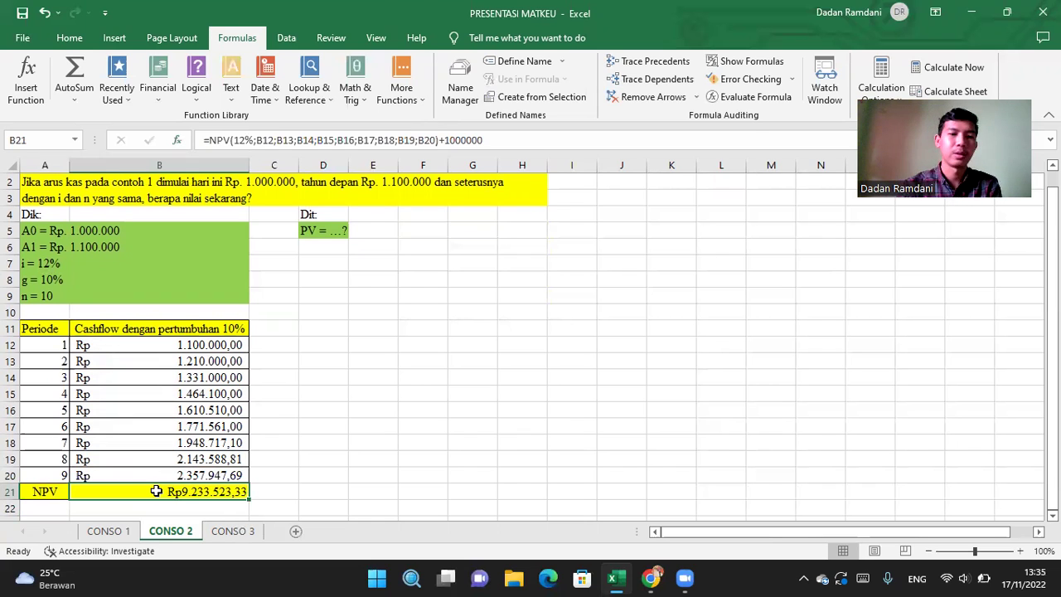
scroll(346, 355, up, 1)
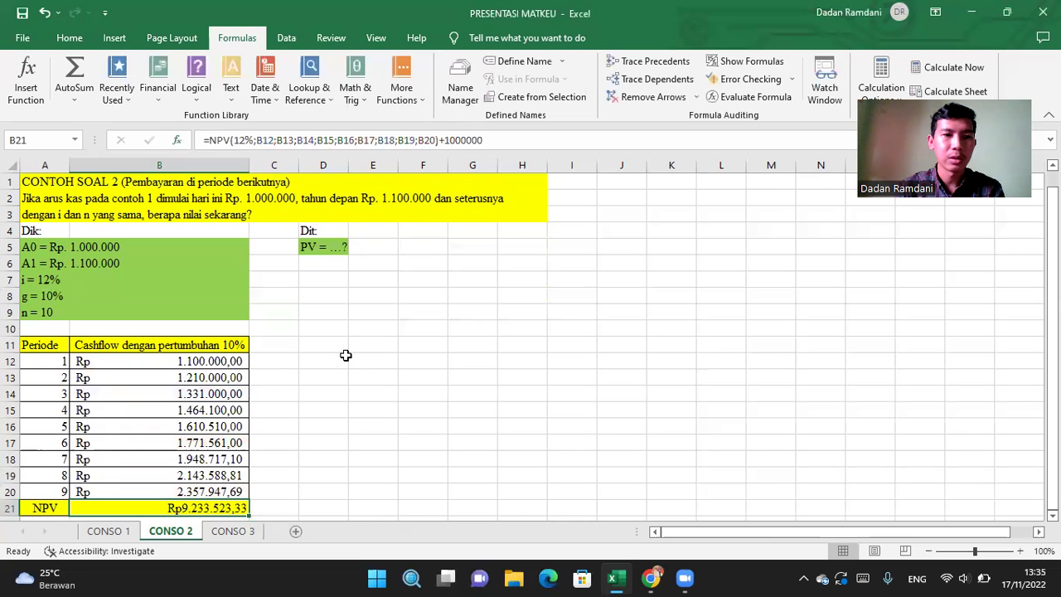
Step: Open the CONSO 3 sheet and read through the savings problem statement and its cash flow table
click(233, 531)
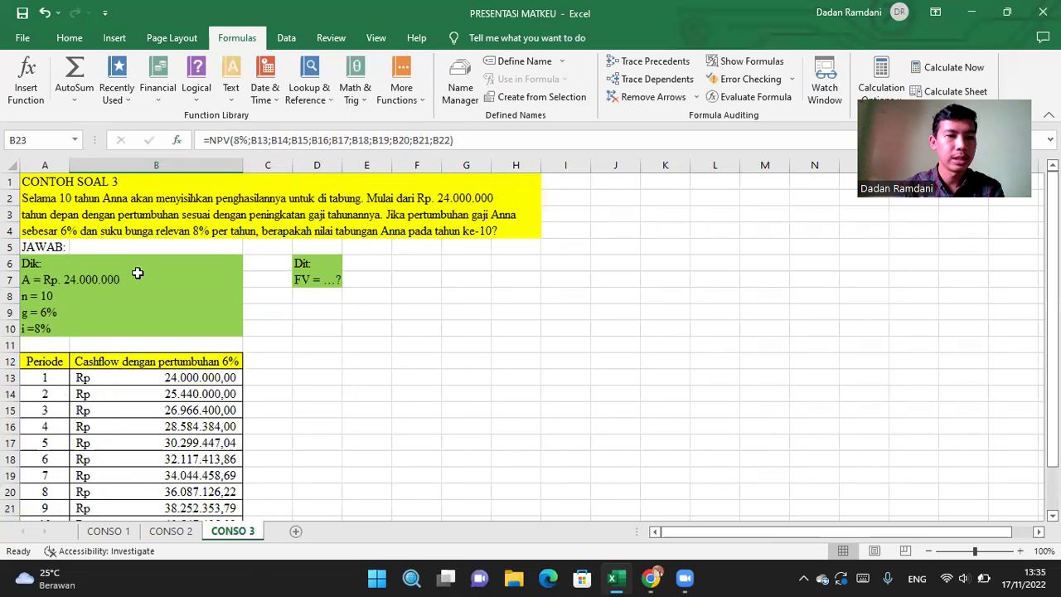
scroll(137, 272, down, 2)
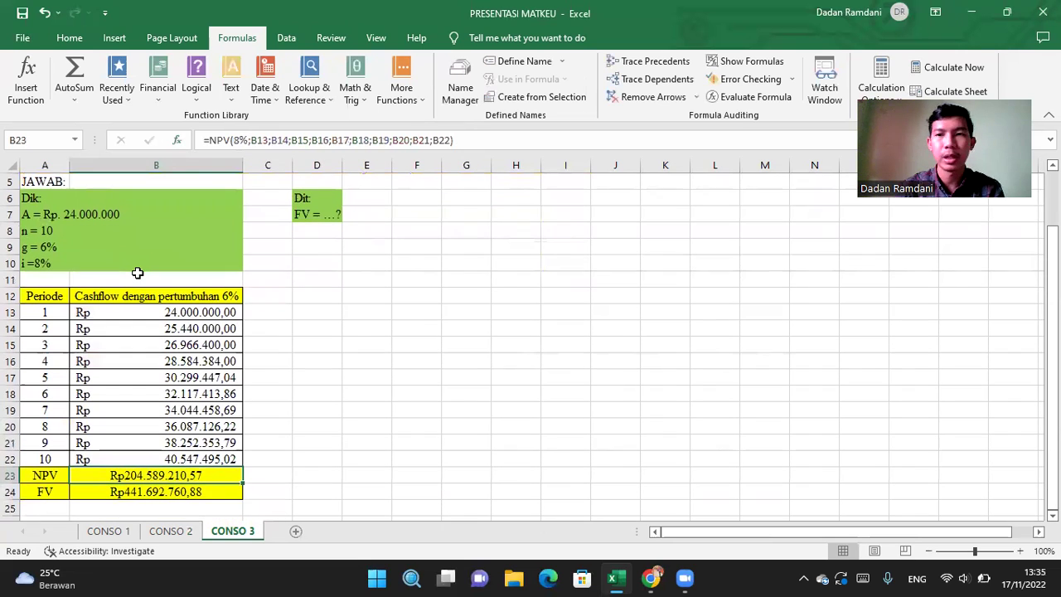
scroll(138, 273, up, 2)
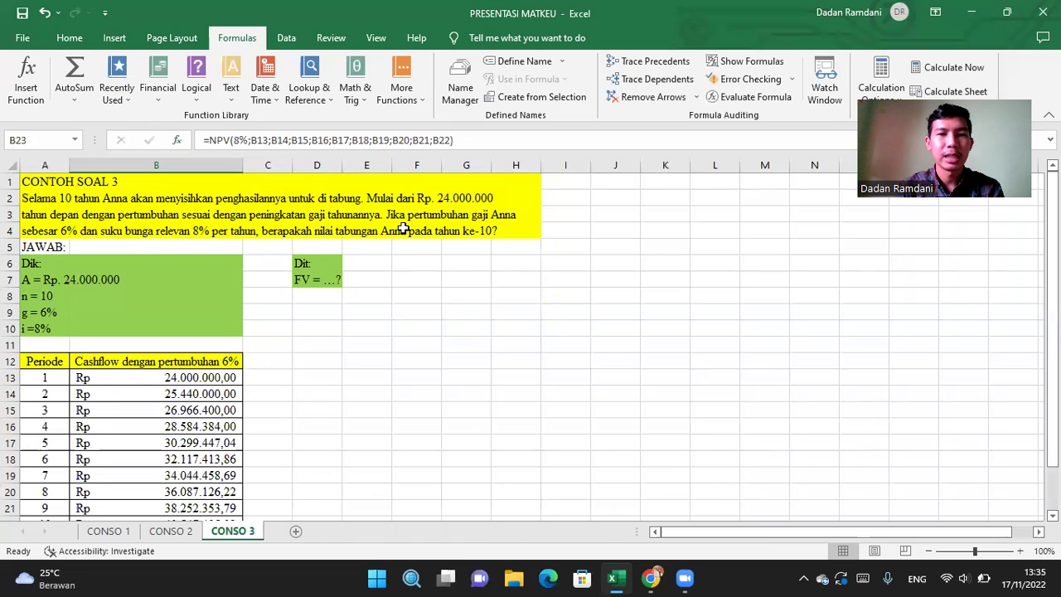
click(63, 231)
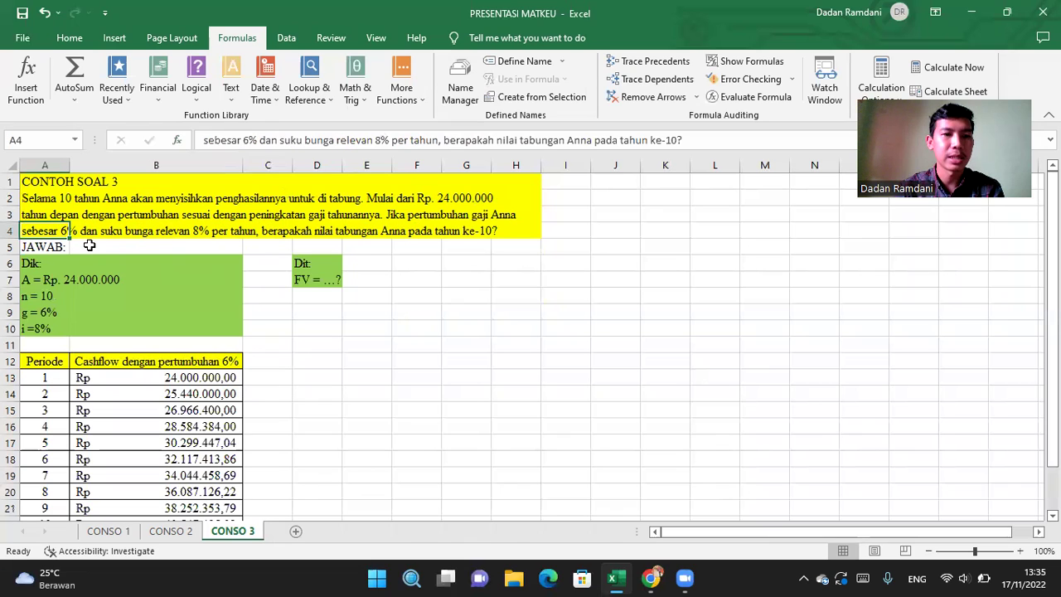
click(89, 246)
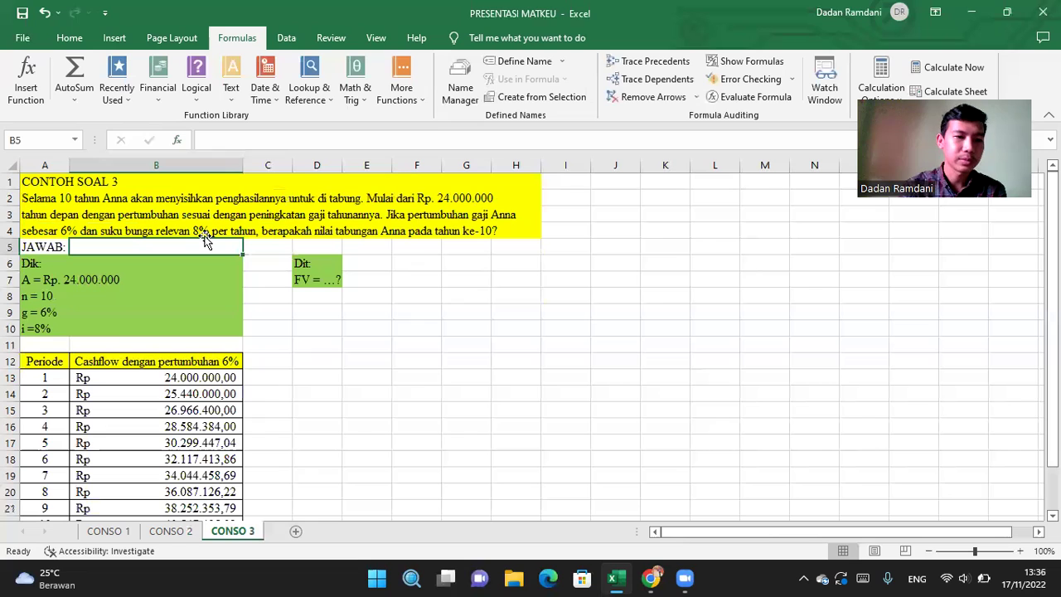
Step: Review the given A, n, g and i values, the requested FV, and the first-period cash flow in B13
click(38, 282)
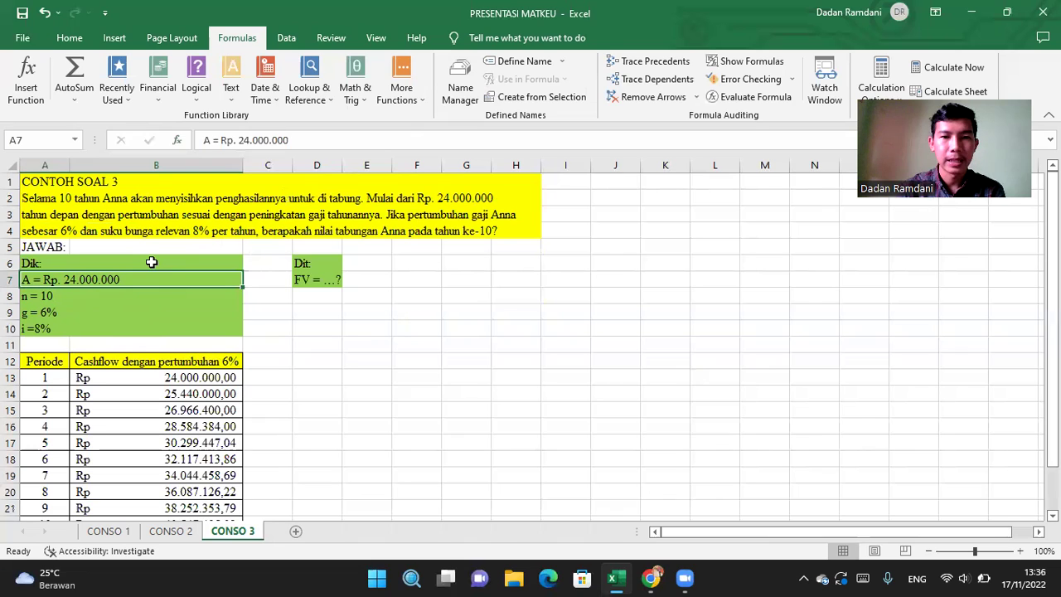
key(Down)
key(Down)
key(Down)
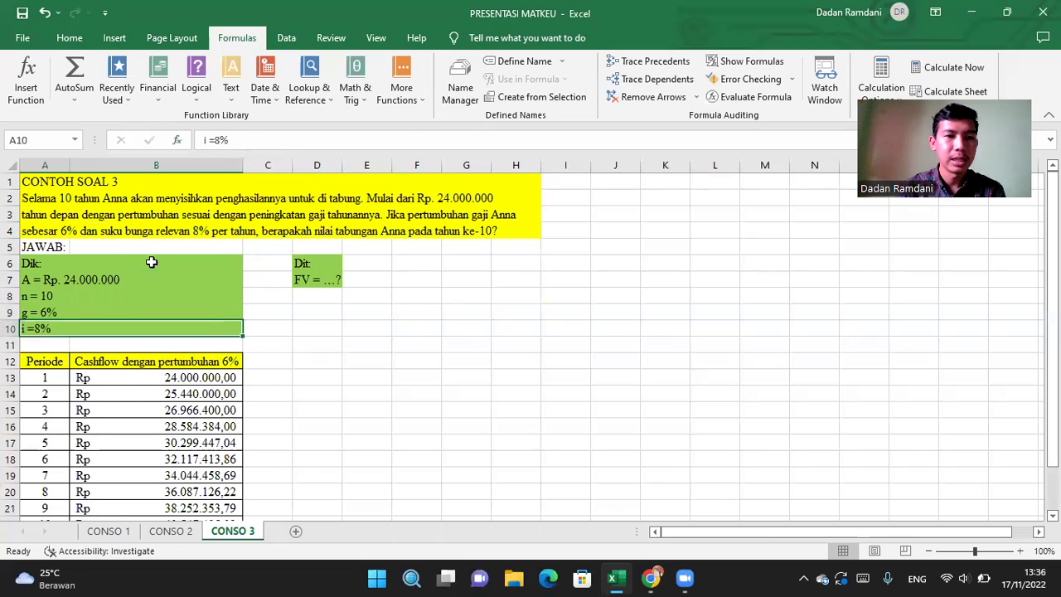
key(Right)
key(Up)
key(Up)
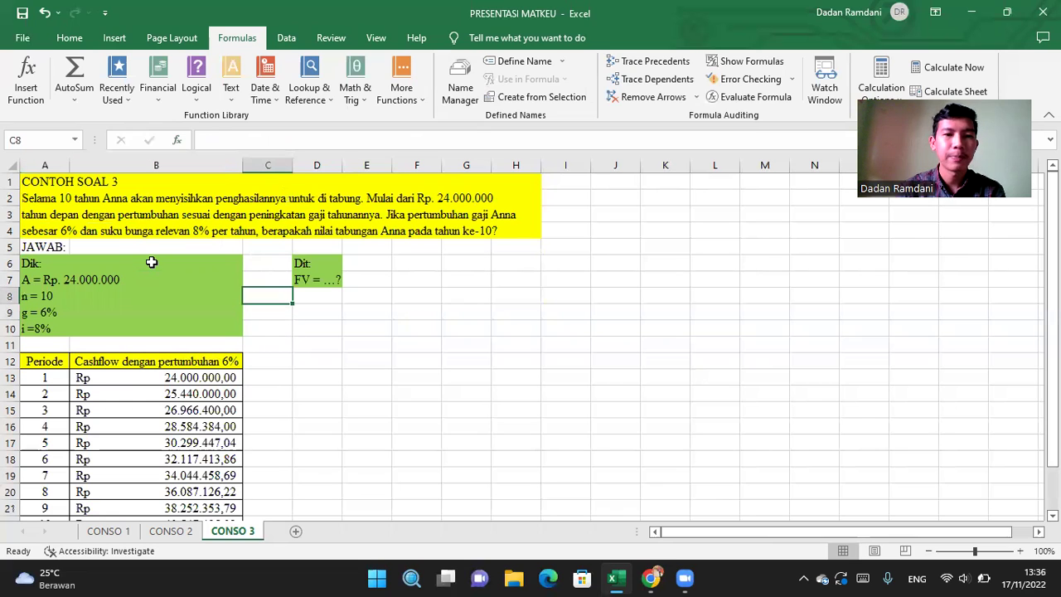
key(Right)
key(Up)
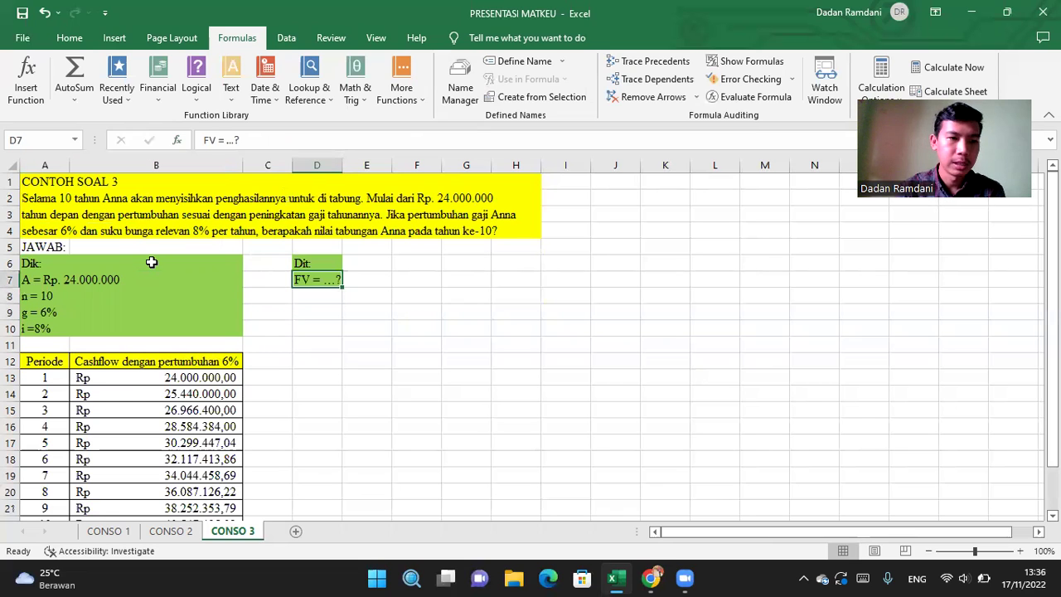
scroll(151, 262, down, 1)
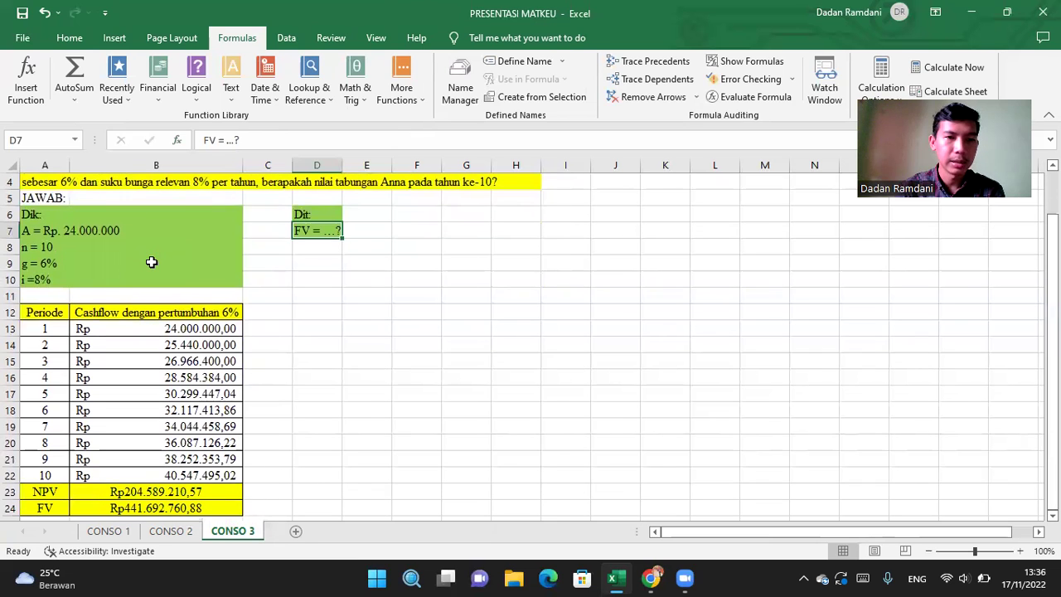
scroll(151, 262, up, 1)
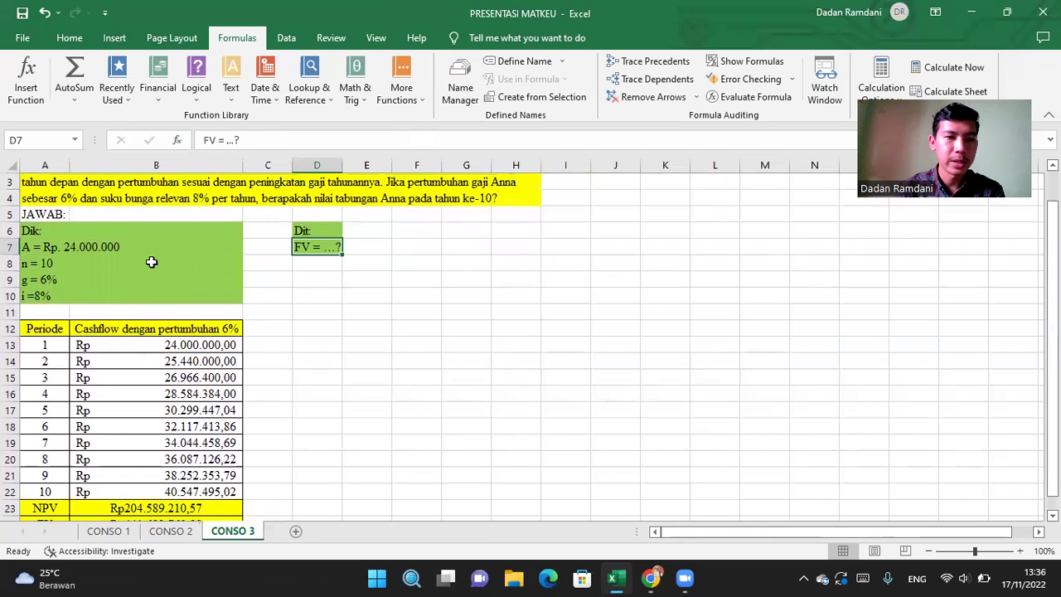
click(41, 261)
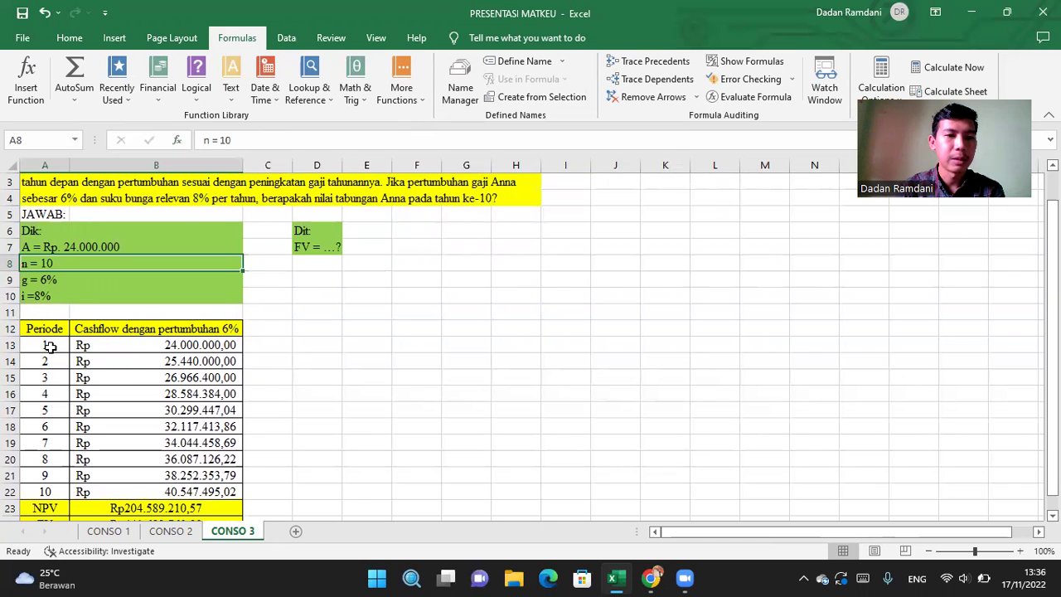
click(118, 346)
Step: Clear the period 2 to 10 cash flows and the NPV and FV results in B14 through B24
click(140, 364)
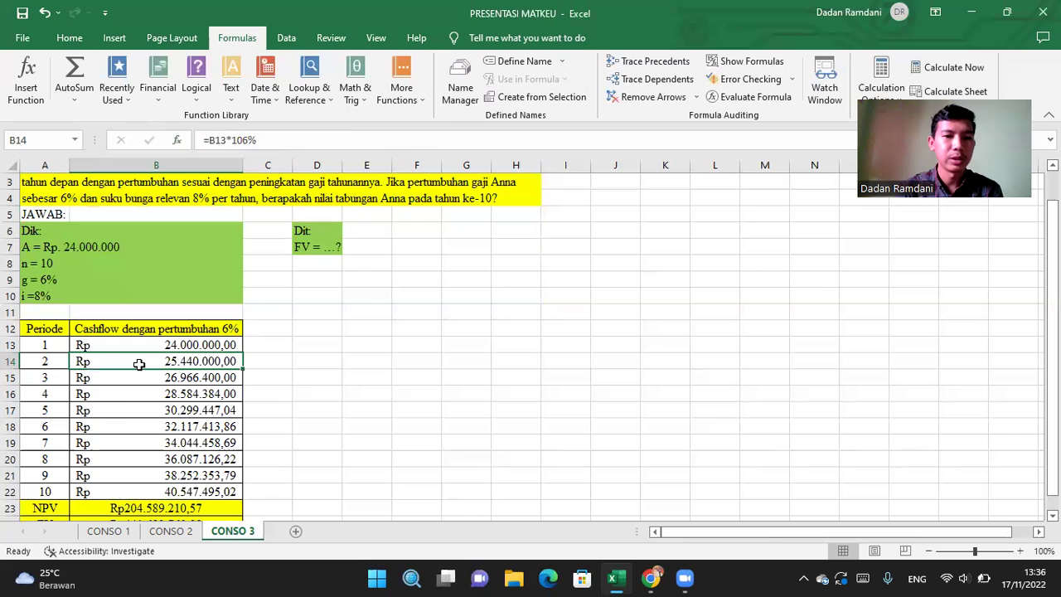
key(BackSpace)
key(Return)
key(BackSpace)
key(Return)
key(BackSpace)
key(Return)
key(BackSpace)
key(Return)
key(BackSpace)
key(Return)
key(BackSpace)
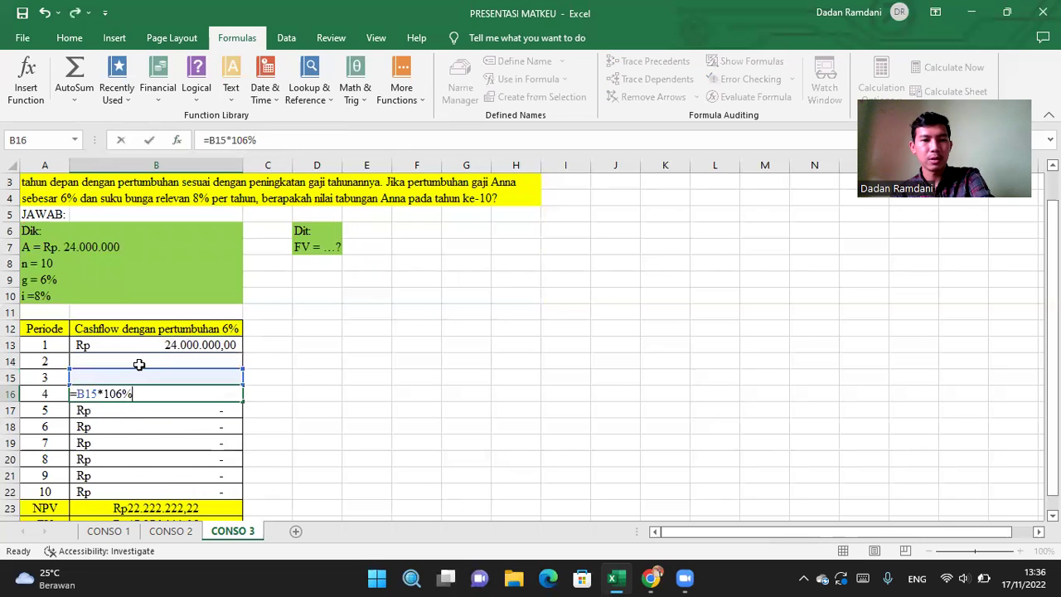
key(Return)
key(BackSpace)
key(Return)
key(BackSpace)
key(Return)
key(BackSpace)
key(Return)
key(BackSpace)
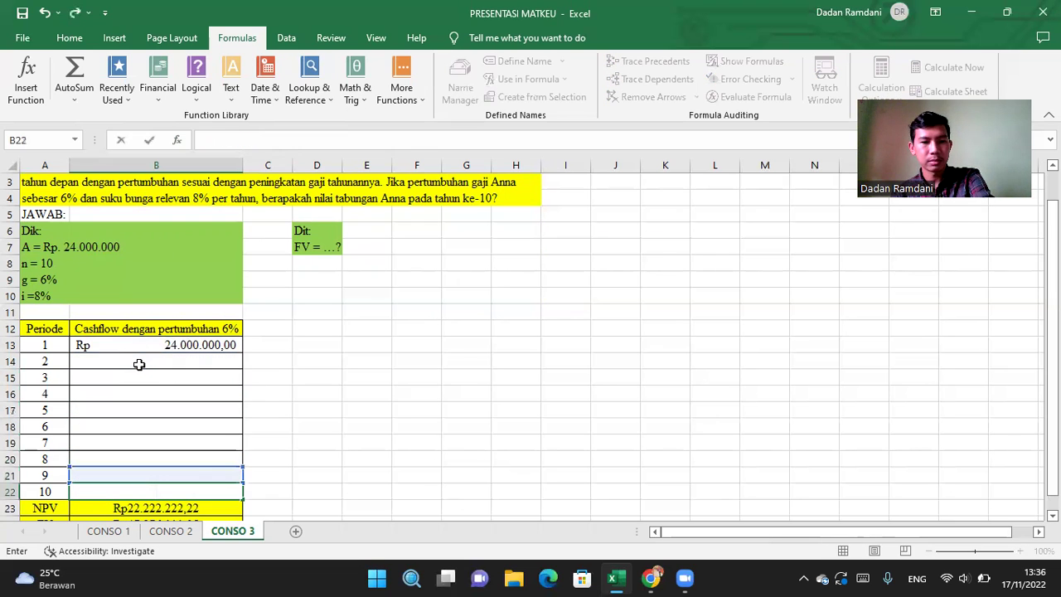
key(Return)
key(BackSpace)
key(Return)
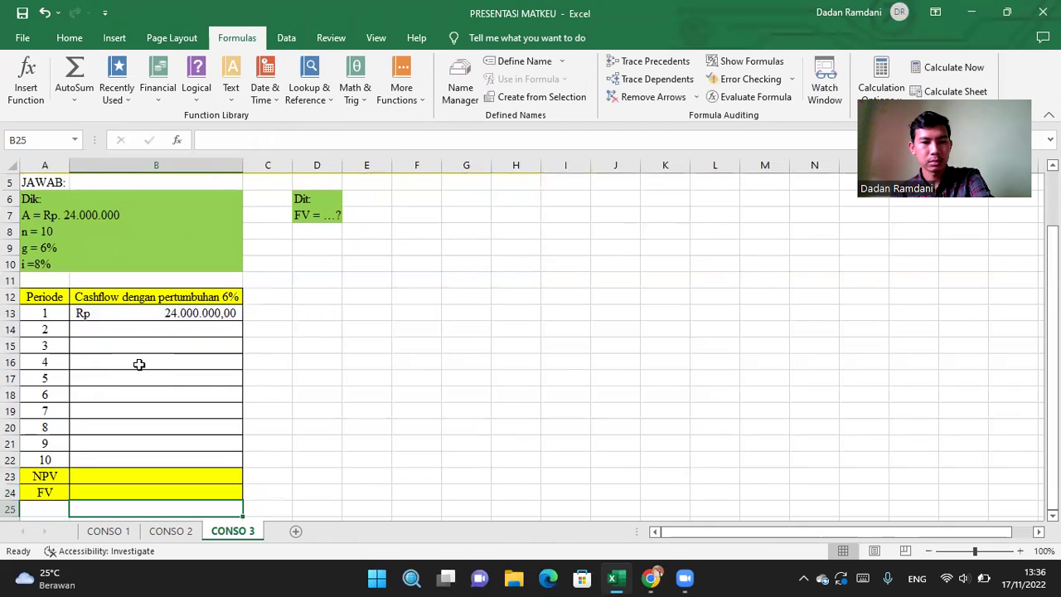
Step: Enter the formula =B13*106% in B14 for the period 2 cash flow
scroll(140, 365, up, 1)
click(139, 365)
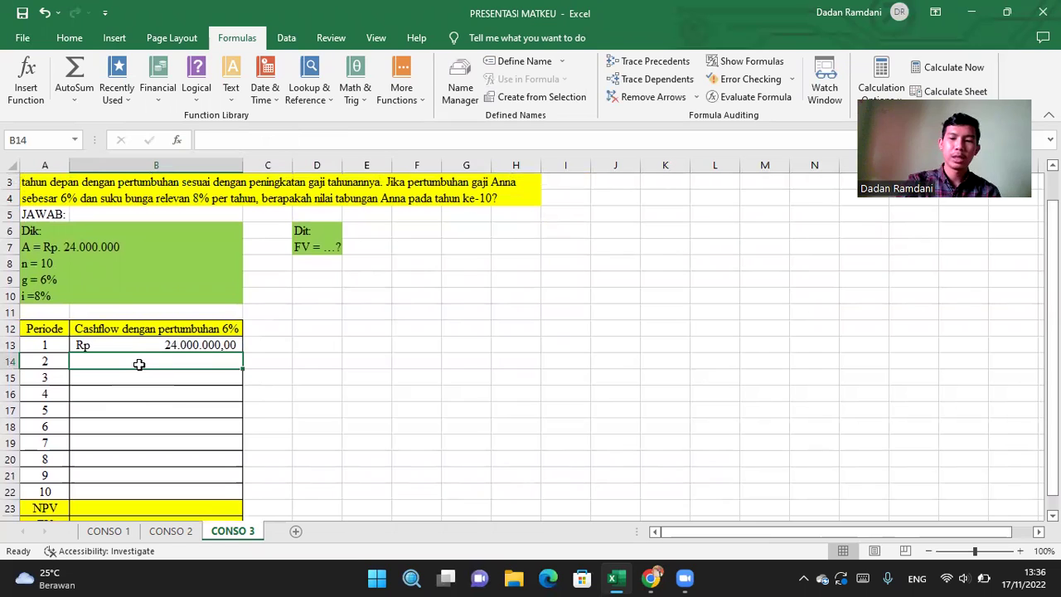
text(=)
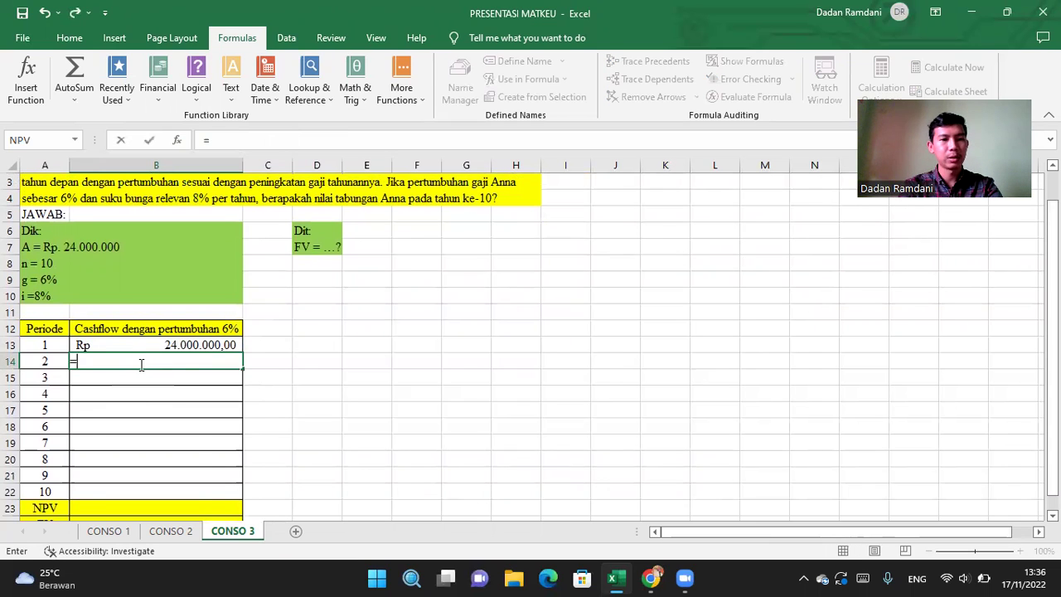
text(B13)
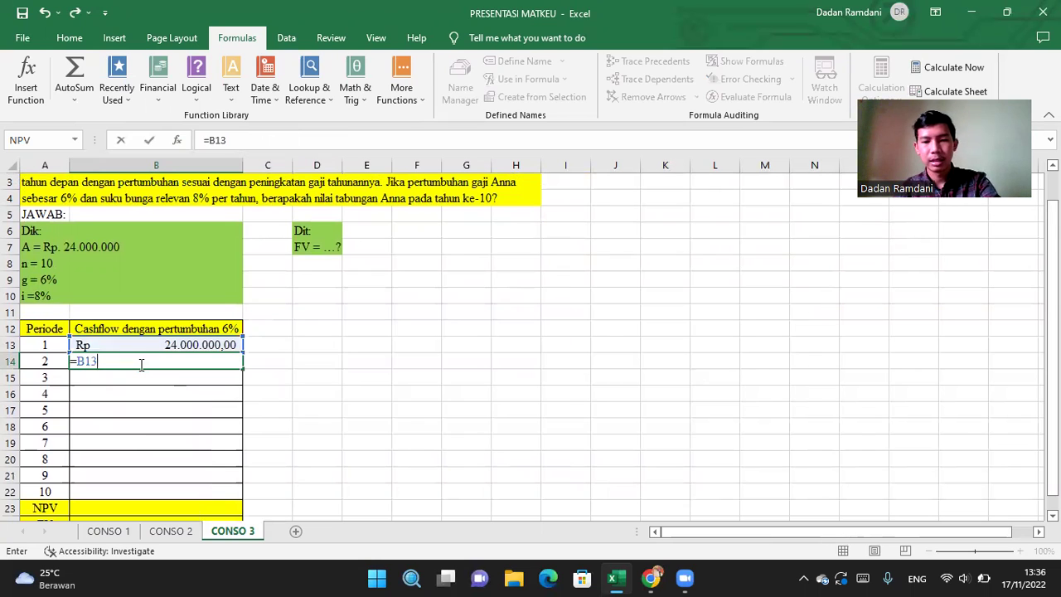
text(*)
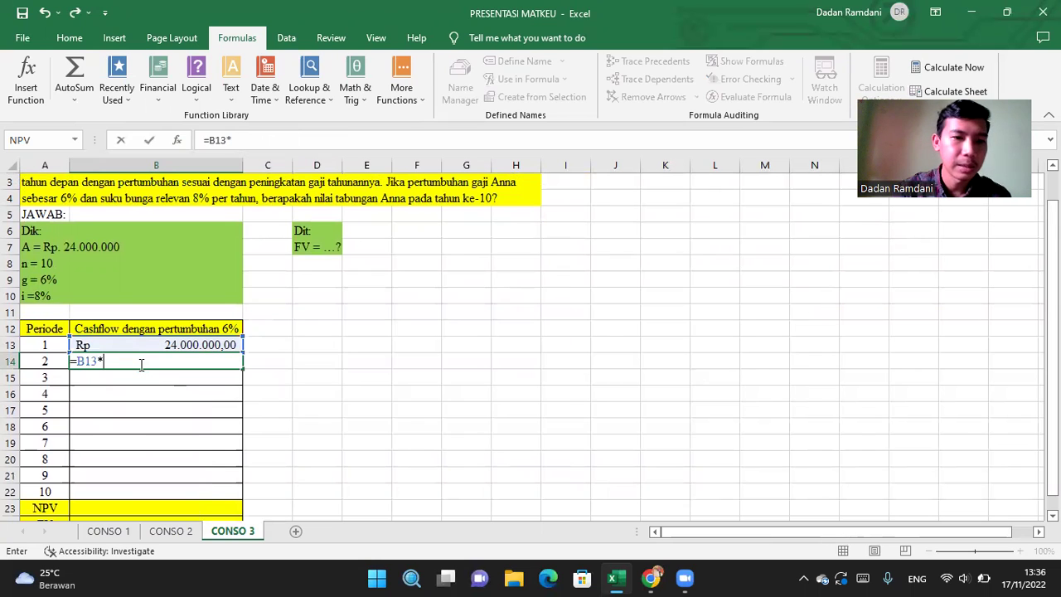
text(106)
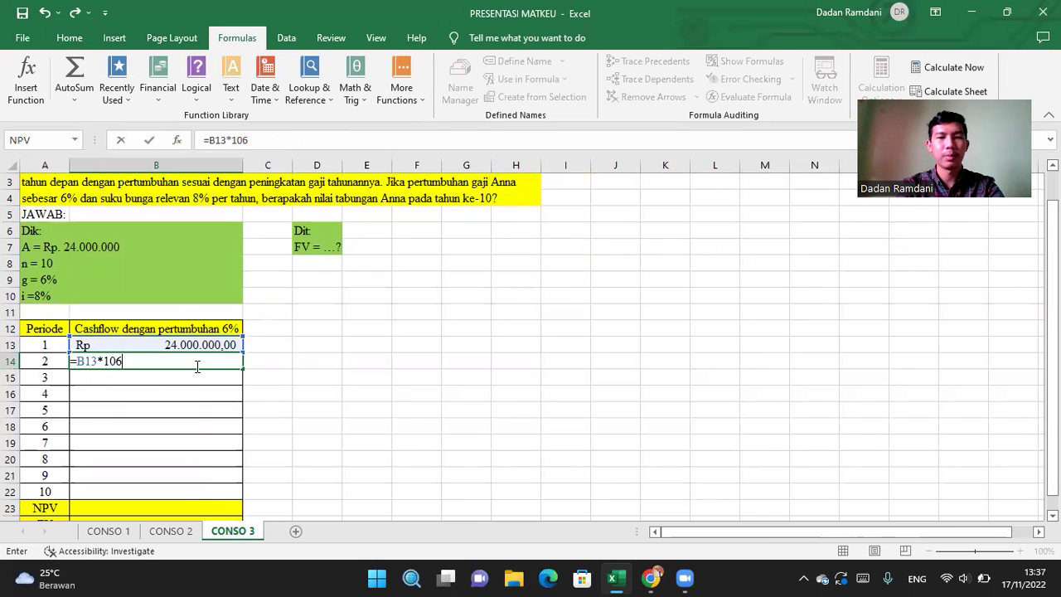
text(%)
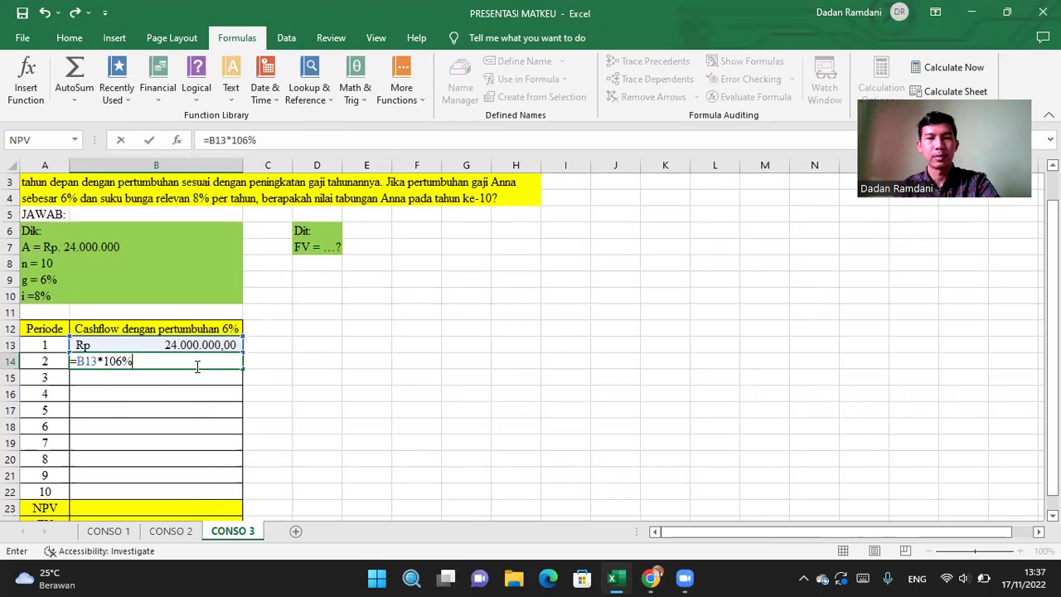
key(Return)
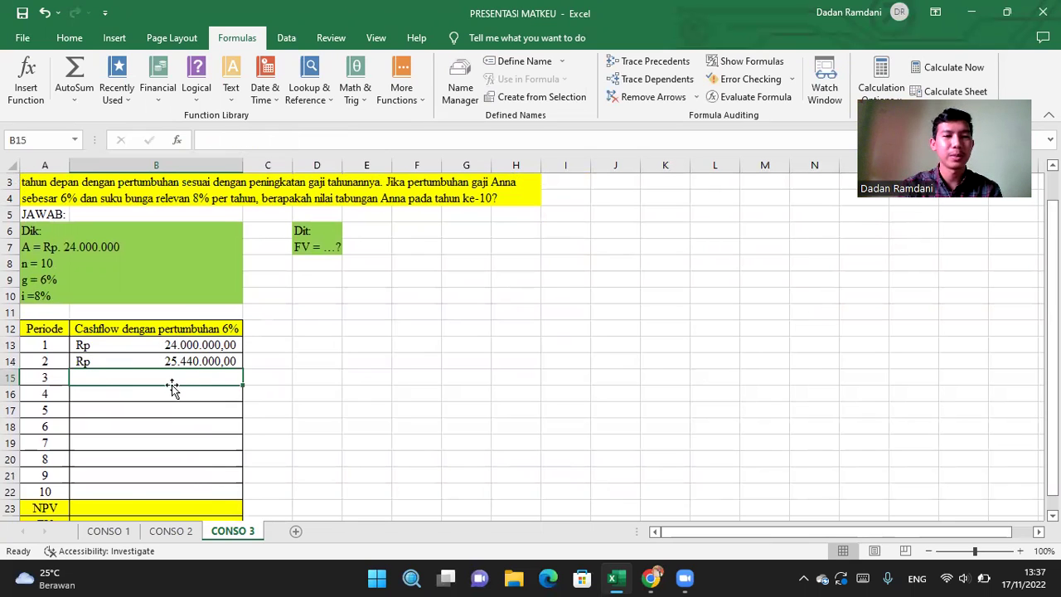
Step: Enter the formula =B14*106% in B15 for the period 3 cash flow
text(=)
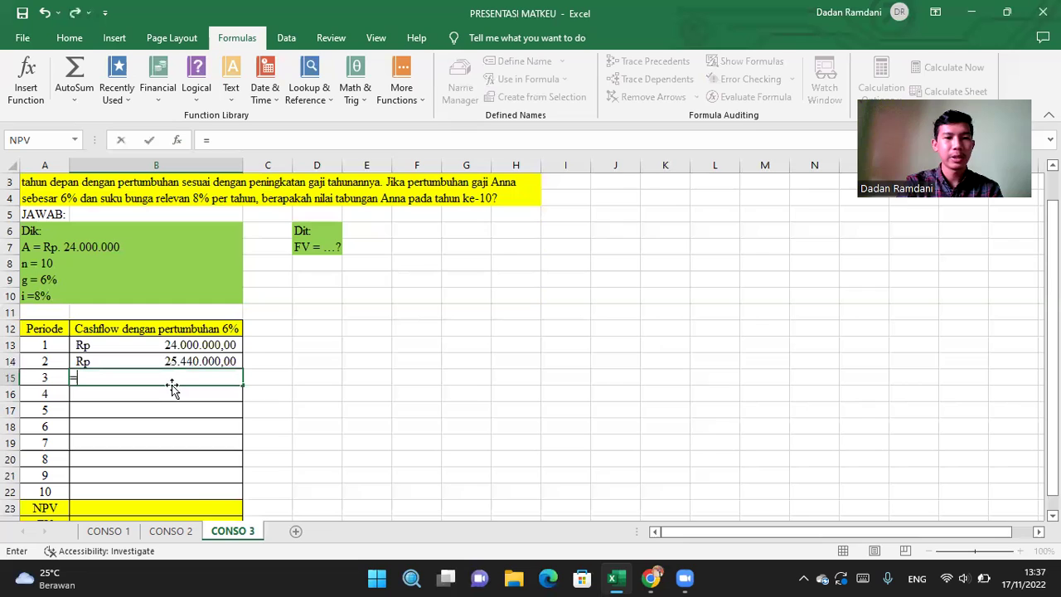
text(B)
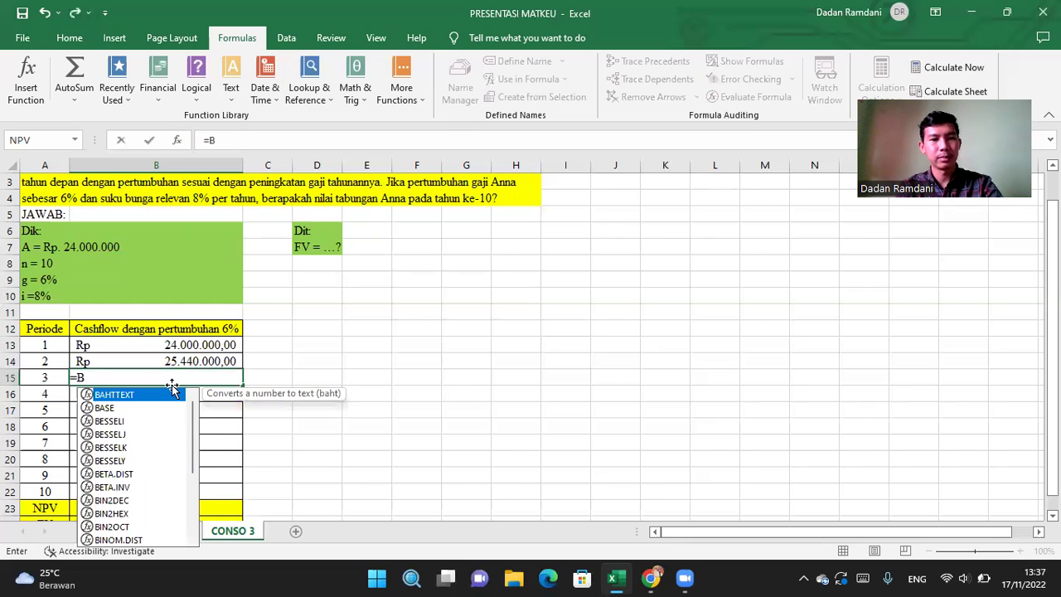
text(14)
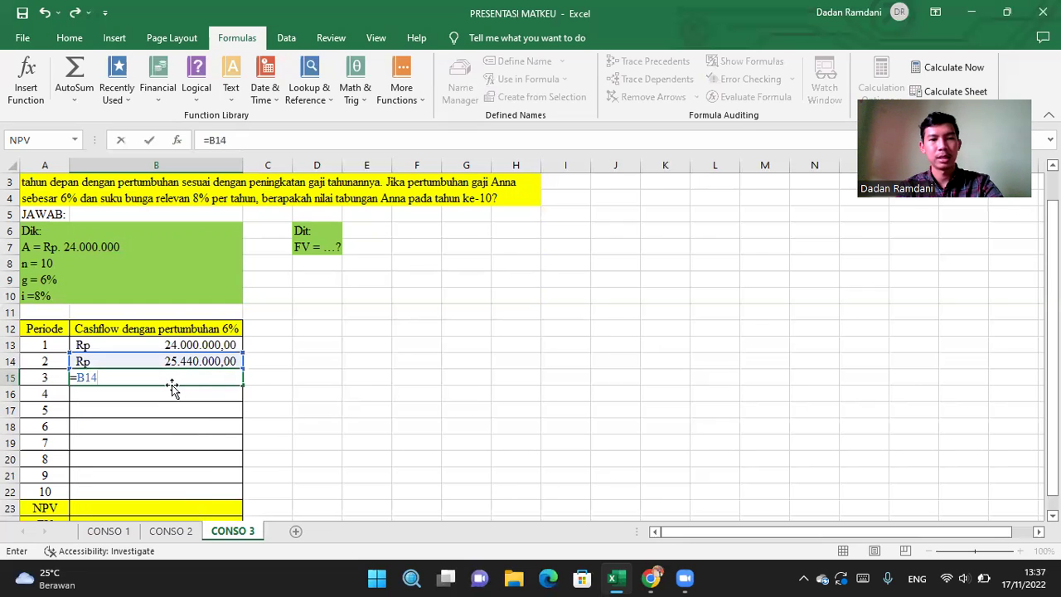
text(*10)
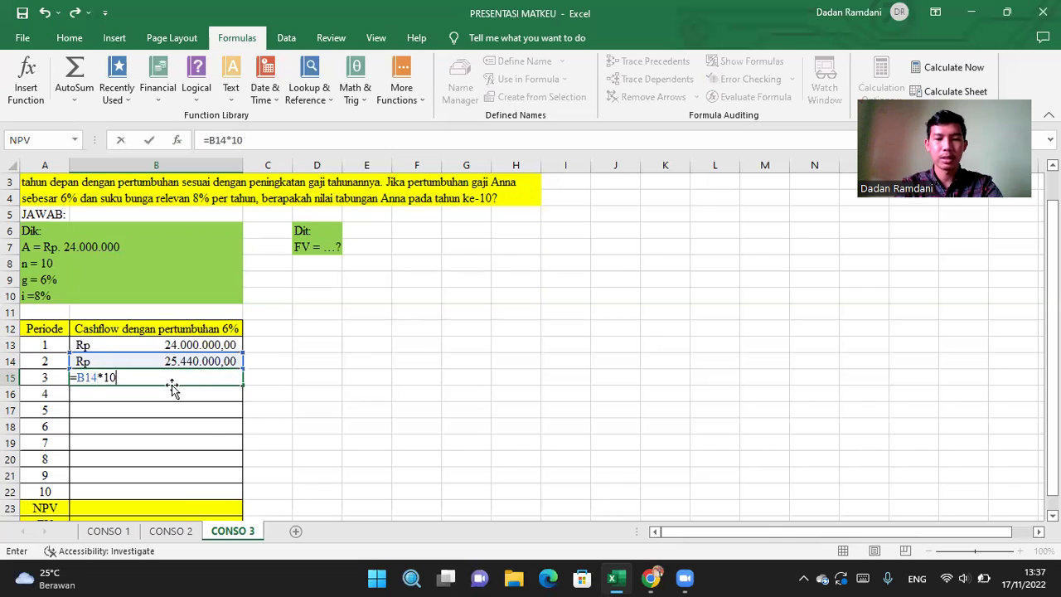
text(6%)
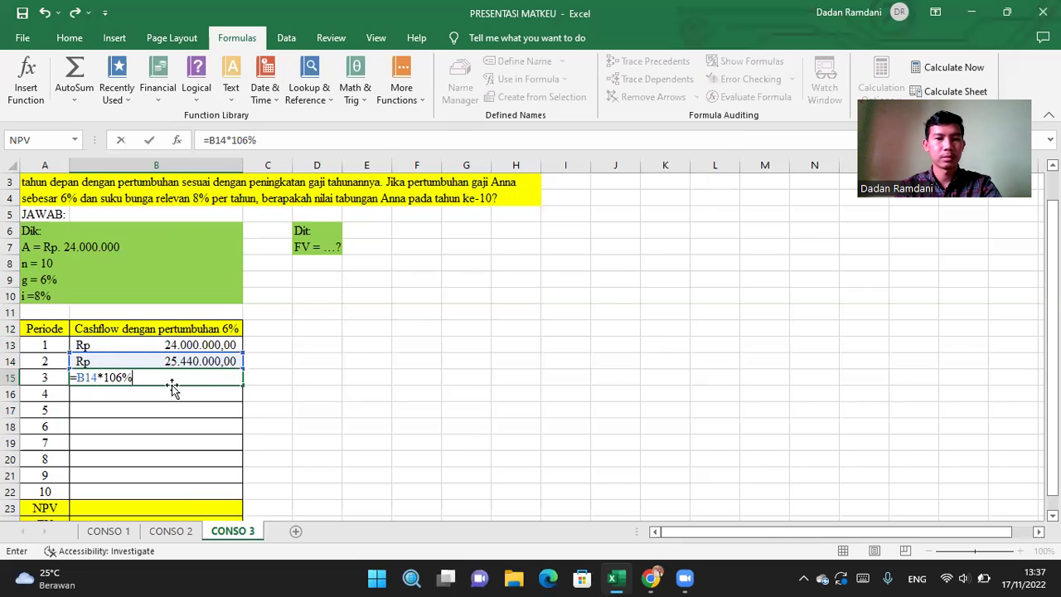
key(Return)
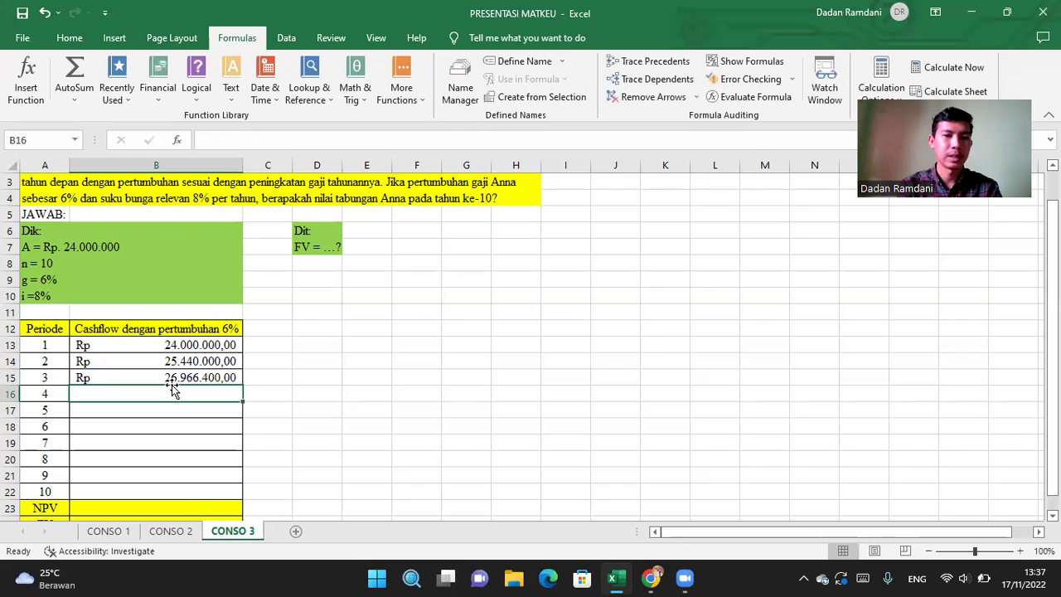
Step: Enter =B15*106% in B16 for period 4, and fill the growth formula from B14 down through B22
text(=)
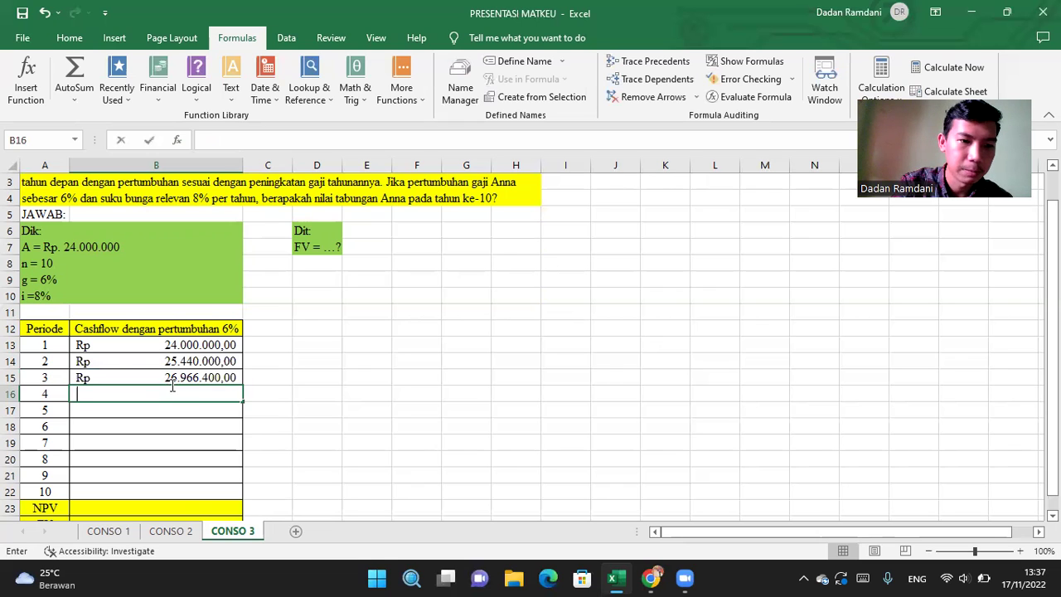
text(B)
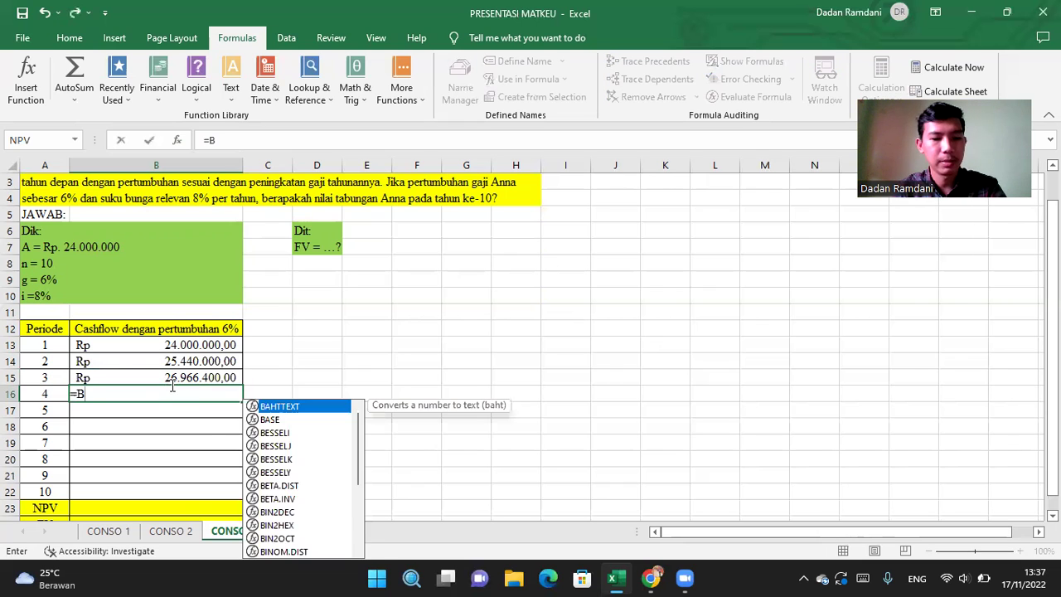
text(15*106)
key(Return)
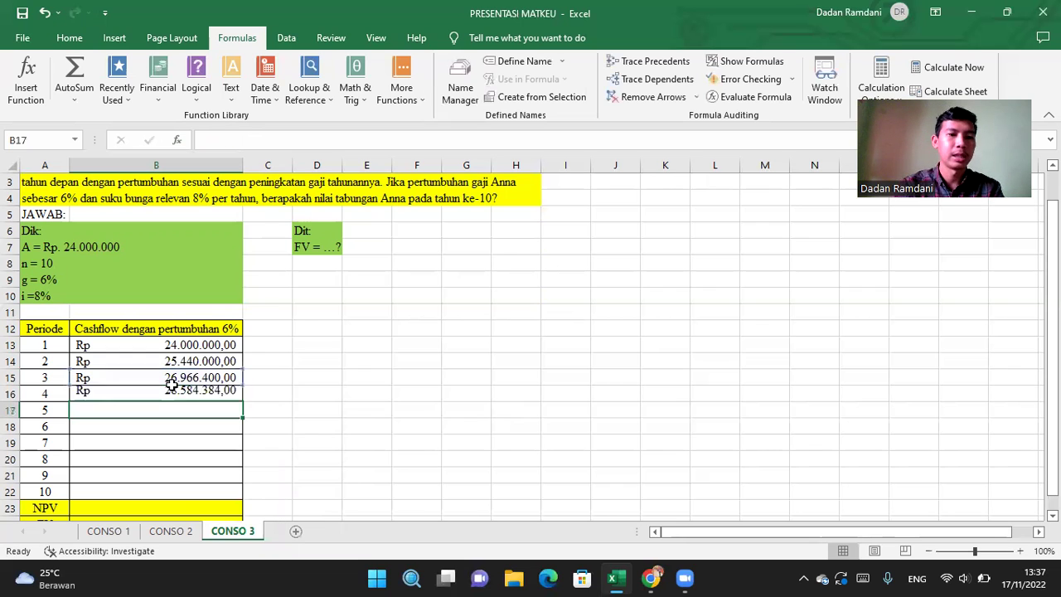
click(192, 361)
drag(192, 361, 230, 498)
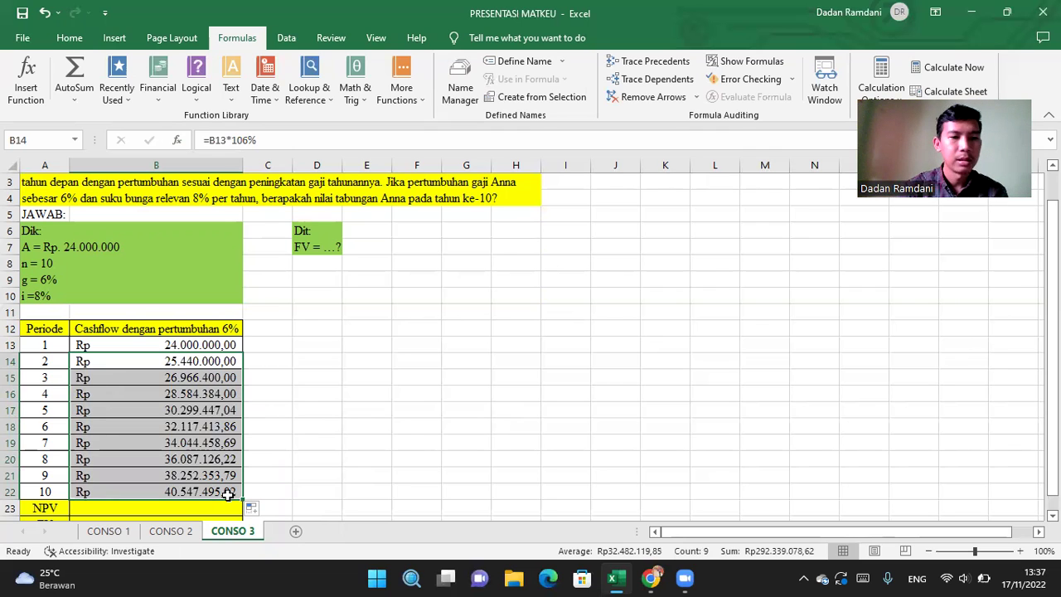
Step: Find the NPV function with a function search and insert it in B23
scroll(228, 494, down, 2)
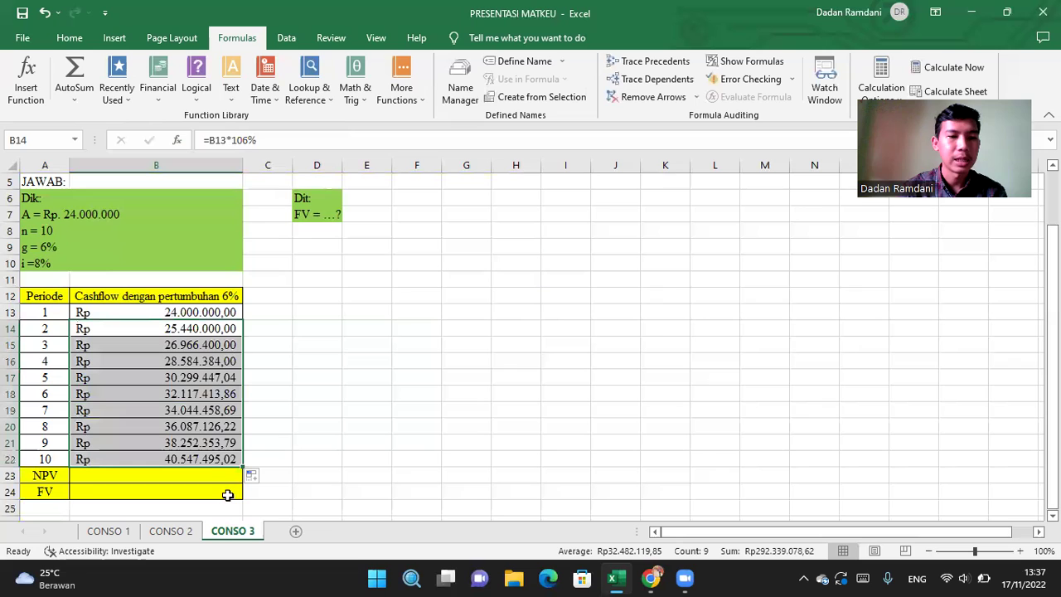
click(206, 478)
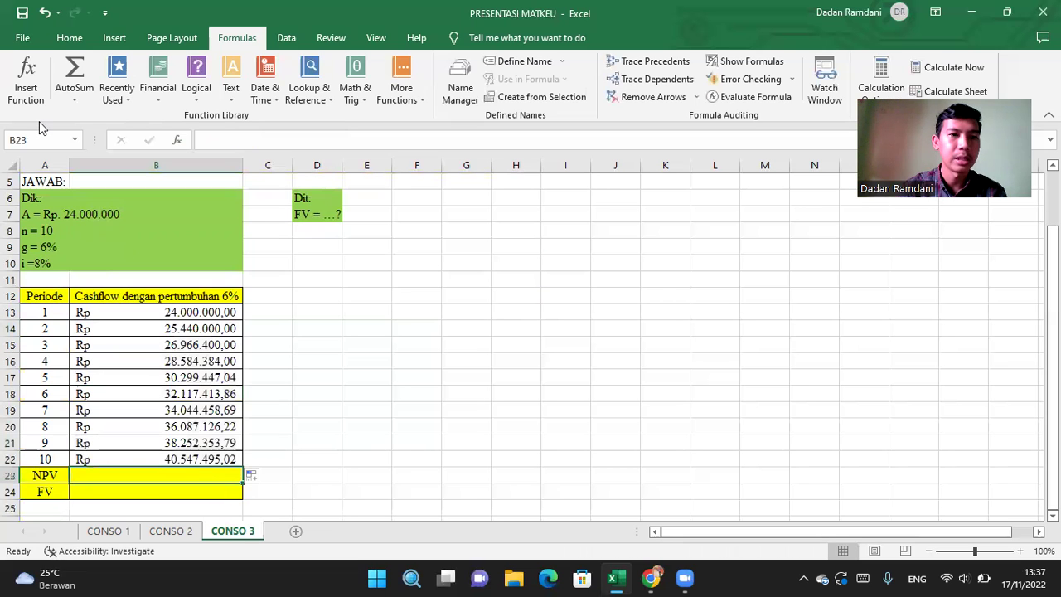
click(25, 84)
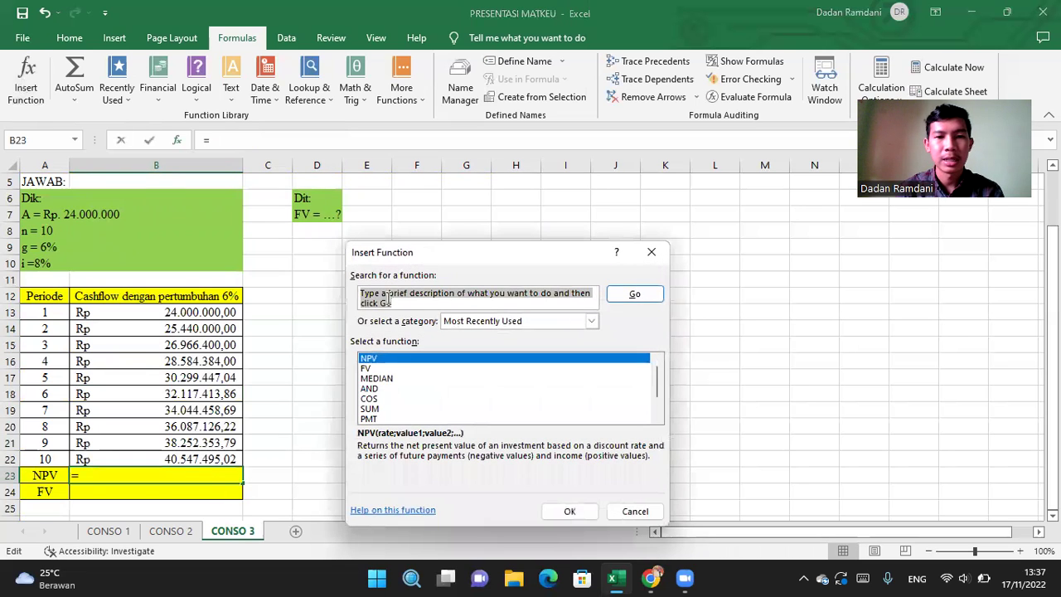
text(NPV)
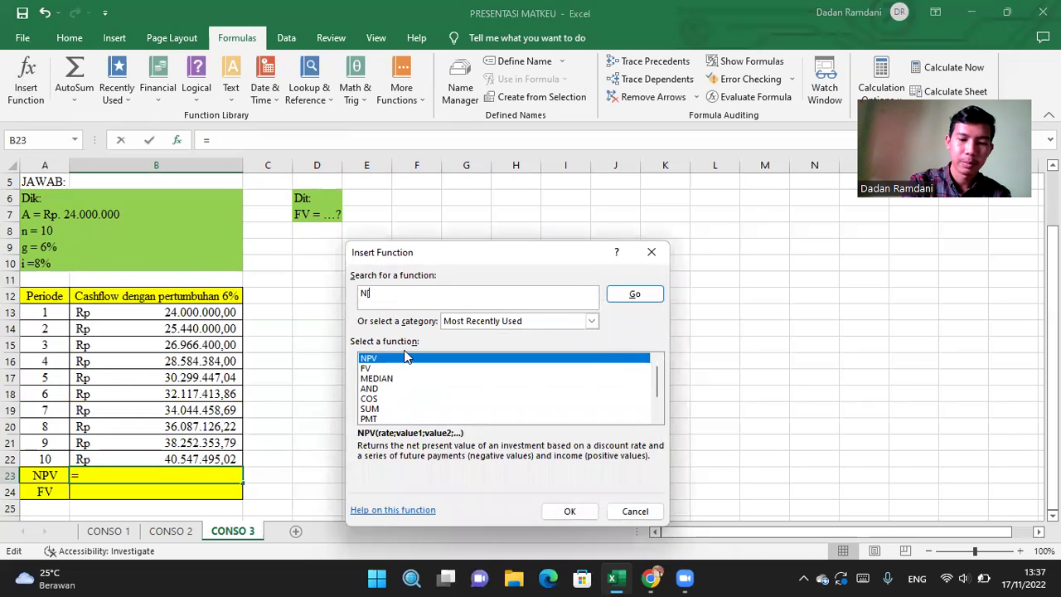
key(BackSpace)
key(BackSpace)
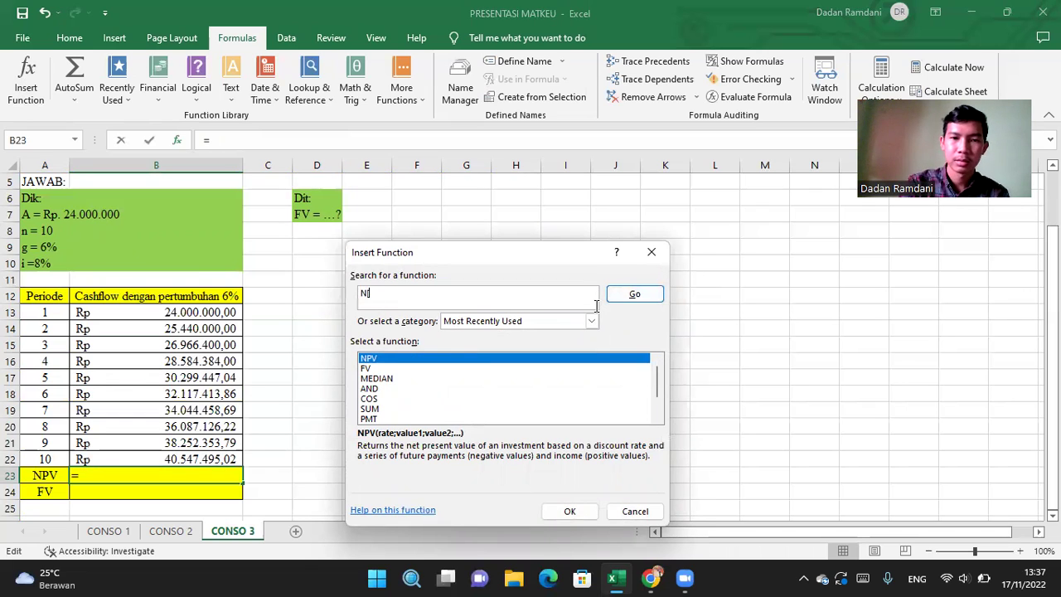
text(PV)
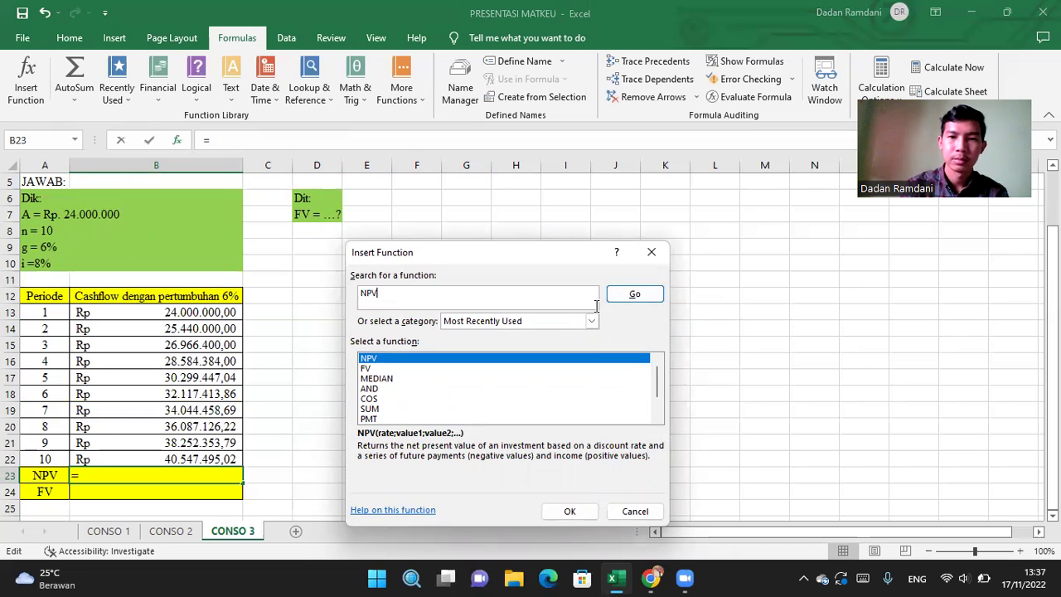
click(635, 295)
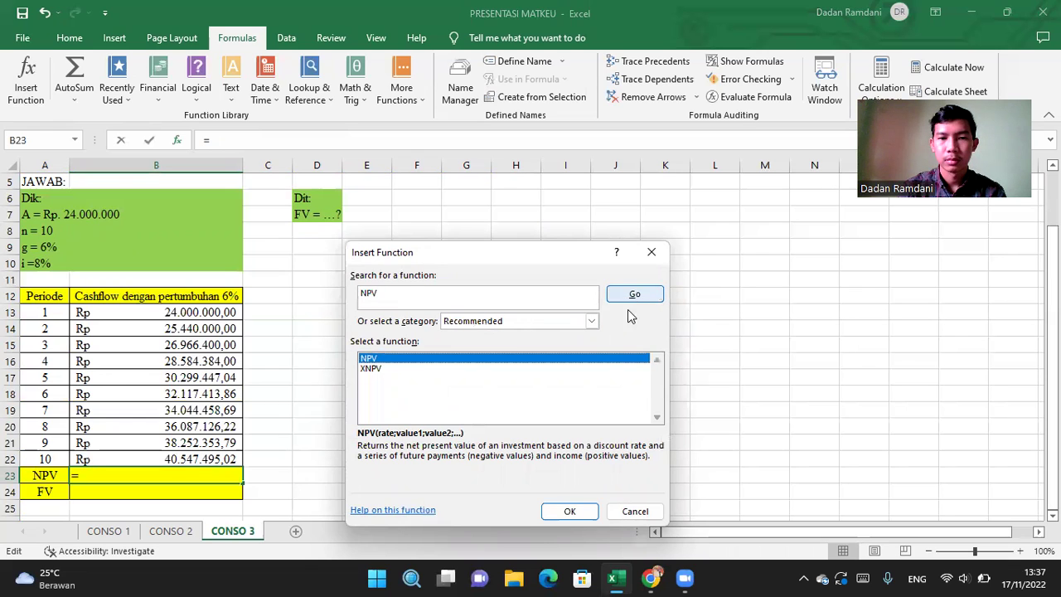
click(570, 511)
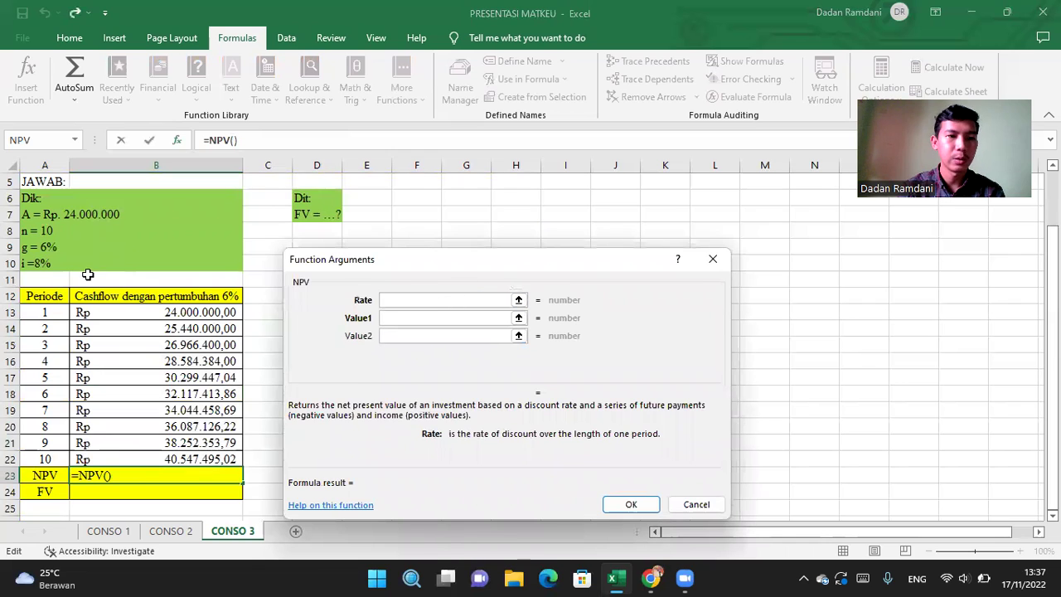
Step: Set the NPV rate to 8% and Value1 through Value4 to B13, B14, B15 and B16
text(8)
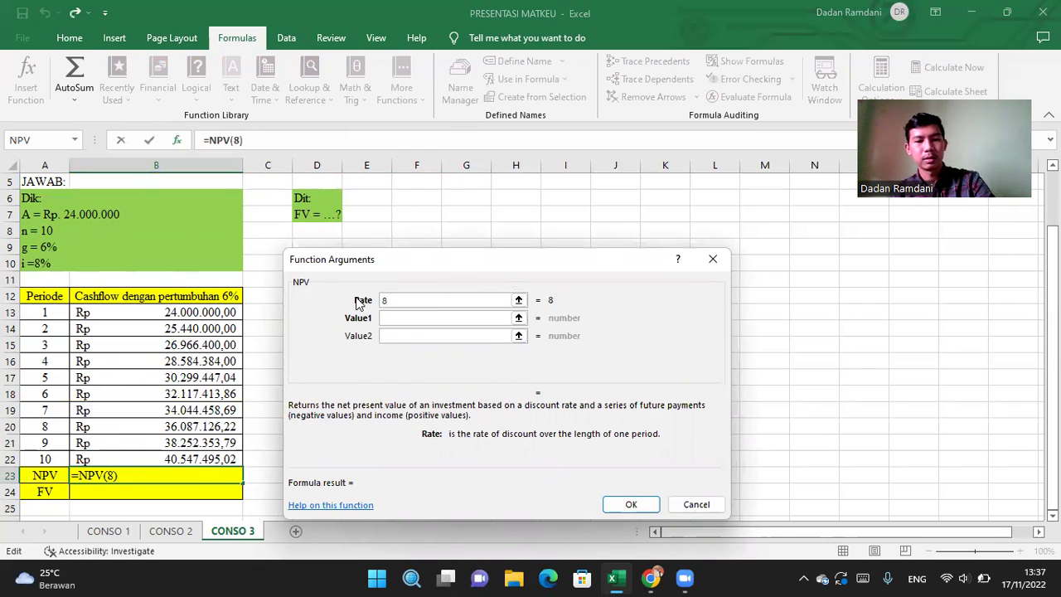
text(%)
click(396, 320)
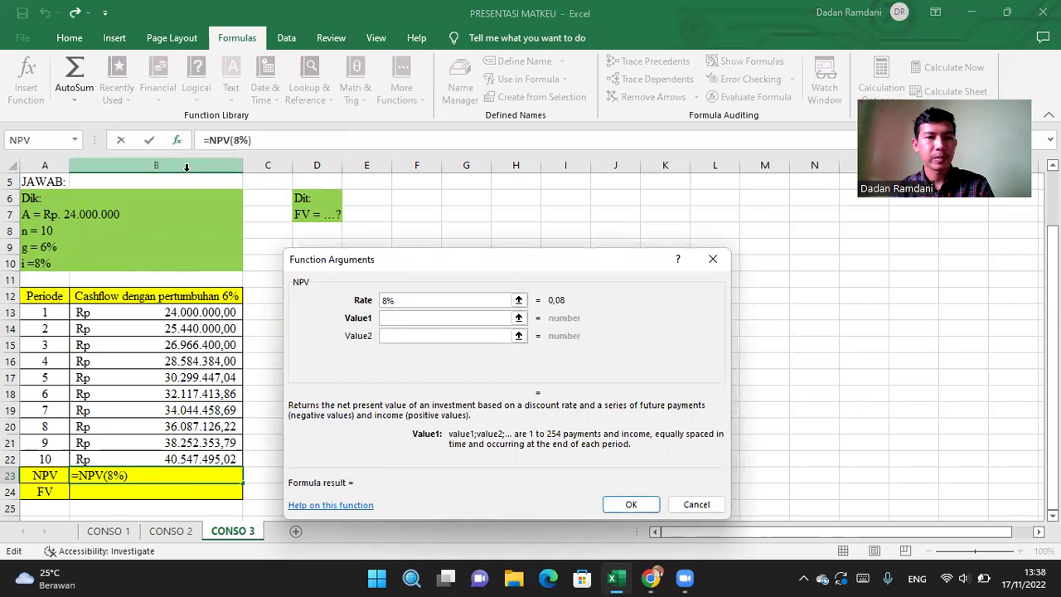
click(240, 321)
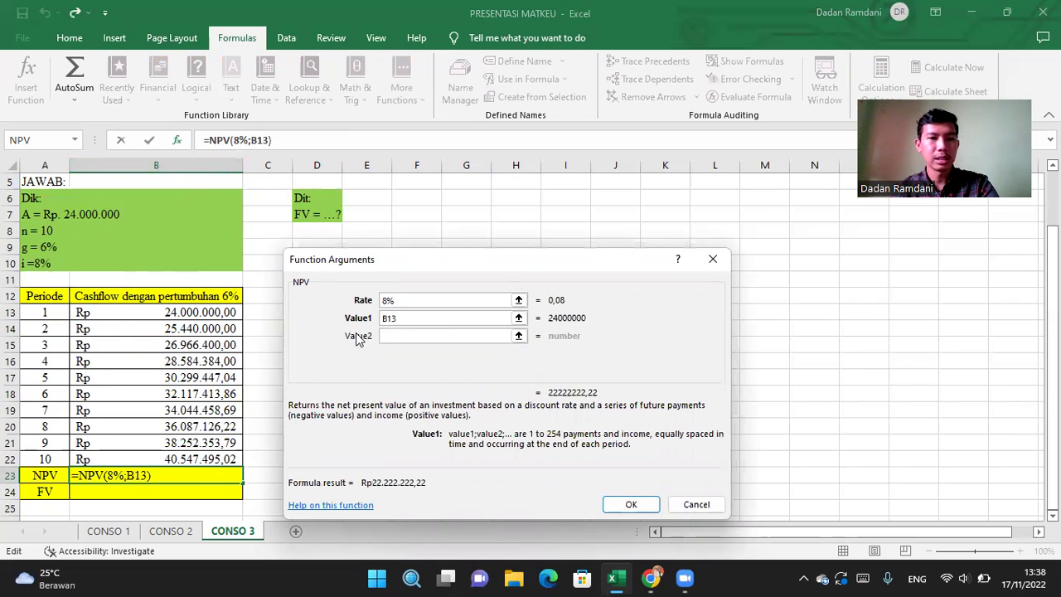
click(392, 336)
text(B14)
click(394, 353)
text(B15)
click(394, 371)
text(B16)
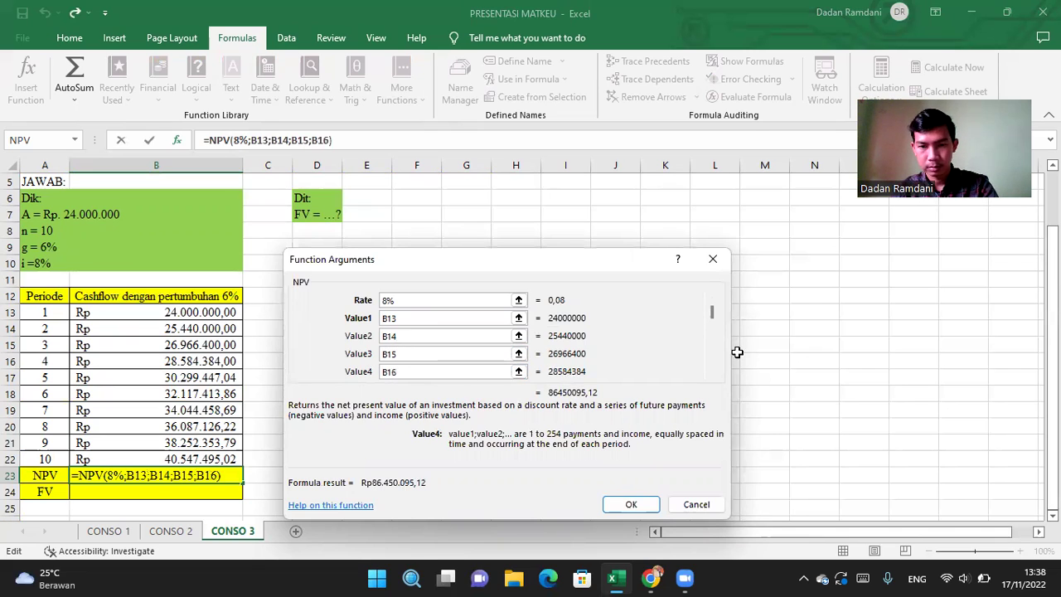
Step: Set the NPV arguments Value5 through Value8 to B17, B18, B19 and B20
click(711, 374)
click(711, 373)
click(711, 373)
click(711, 373)
click(432, 319)
text(B17)
click(432, 335)
text(B18)
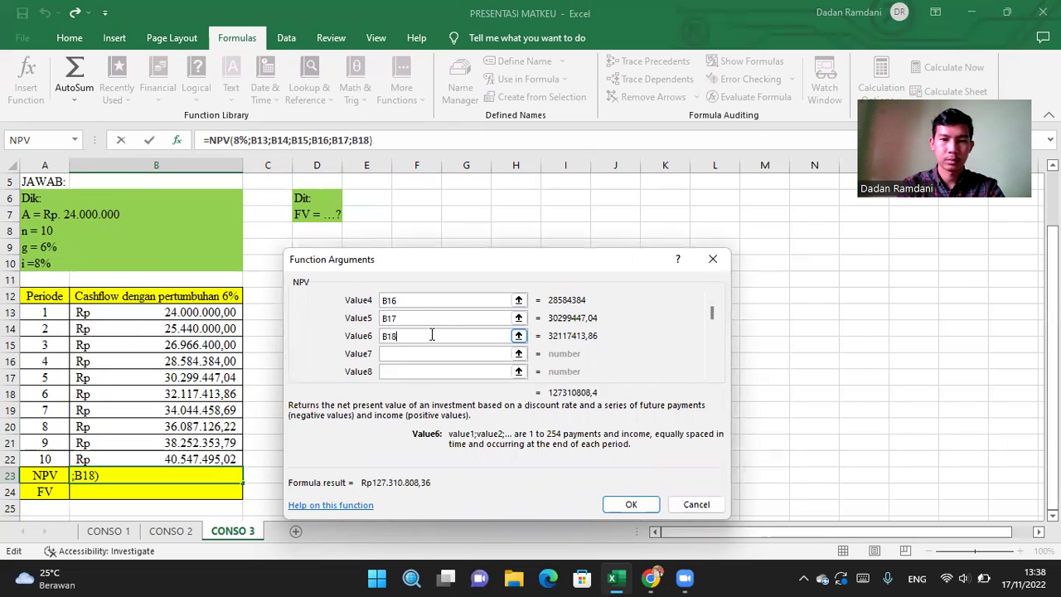
click(430, 356)
text(B19)
click(426, 371)
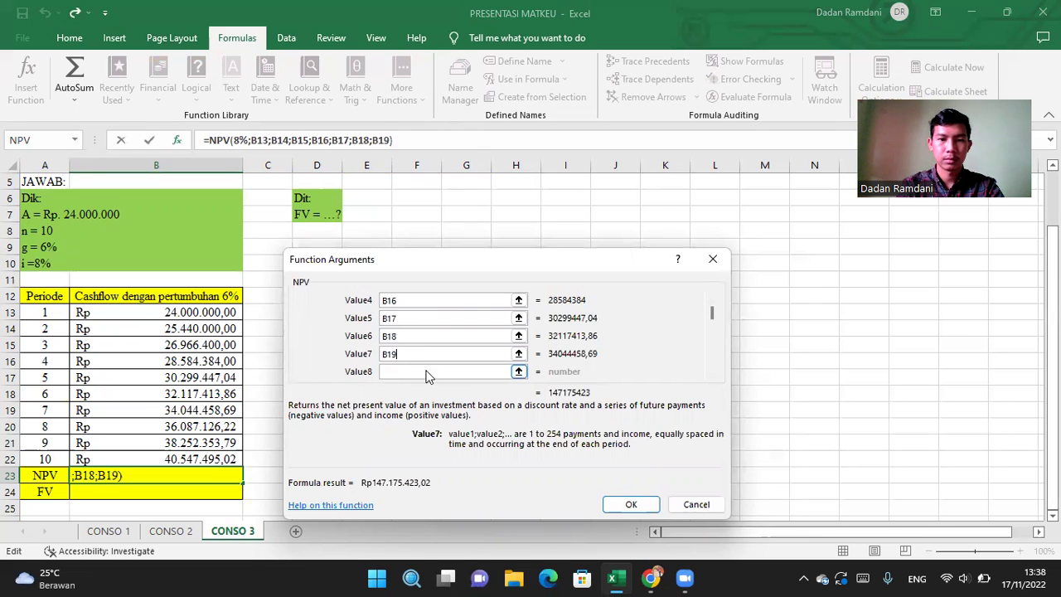
text(B20)
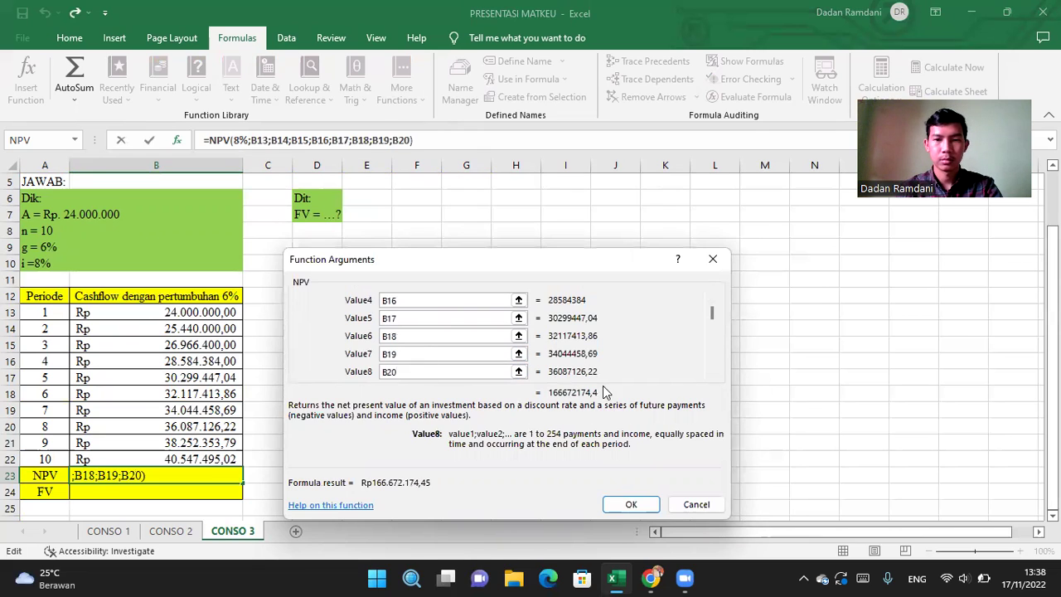
Step: Set the NPV arguments Value9 to B21 and Value10 to B22, and complete the formula in B23
click(712, 374)
click(711, 375)
click(466, 370)
click(455, 354)
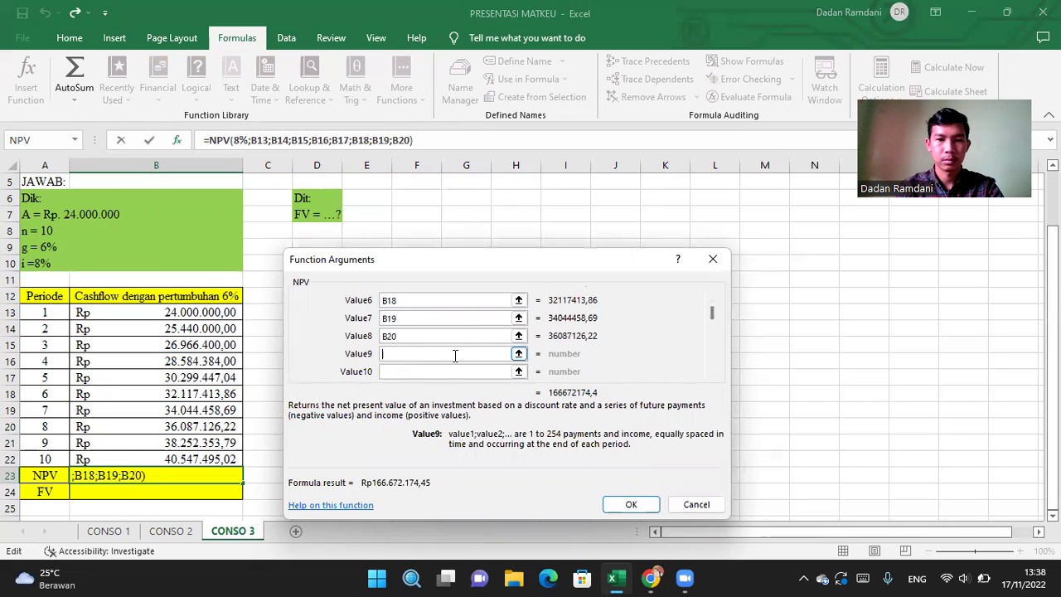
text(B21)
click(452, 371)
click(451, 371)
text(B22)
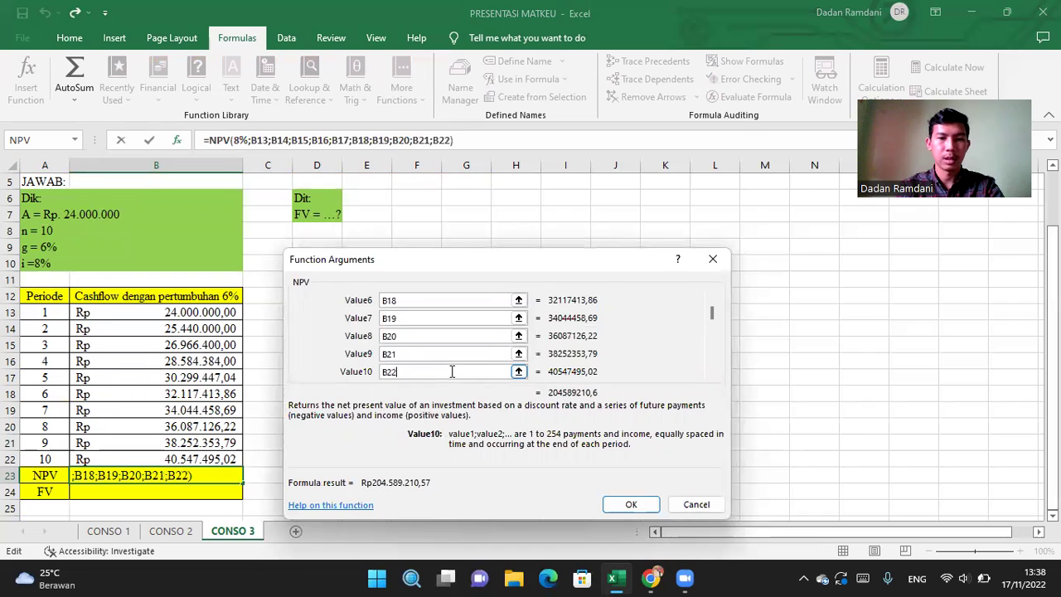
click(628, 507)
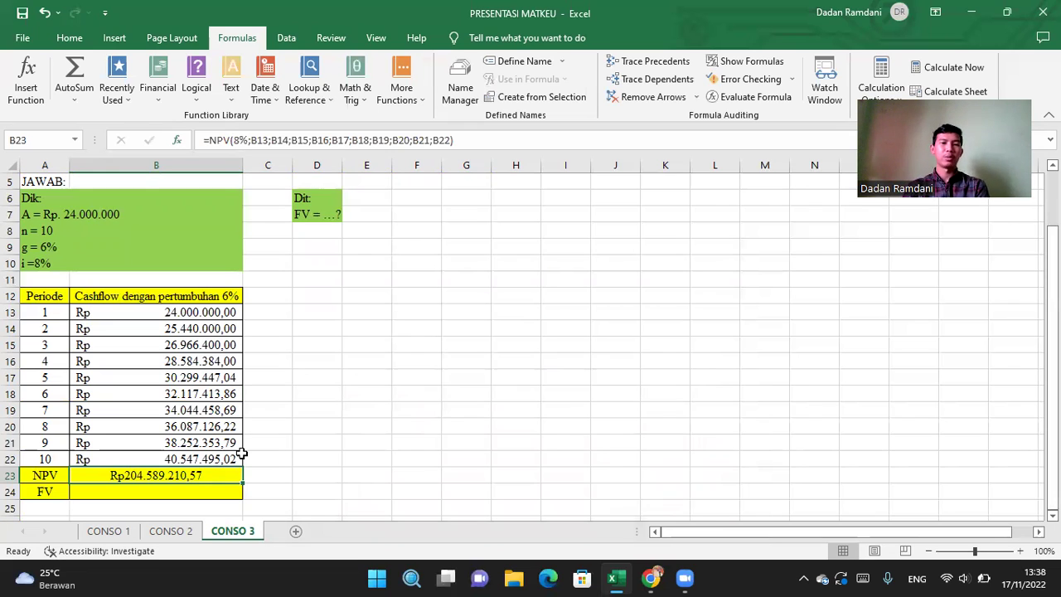
Step: Find the FV function with a function search and insert it in B24
click(170, 489)
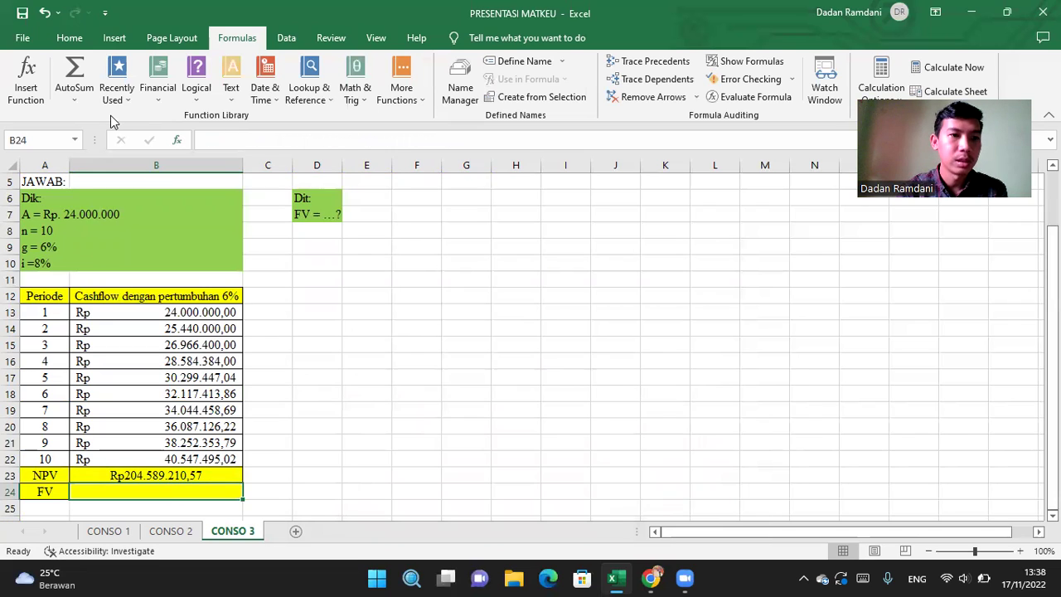
click(35, 82)
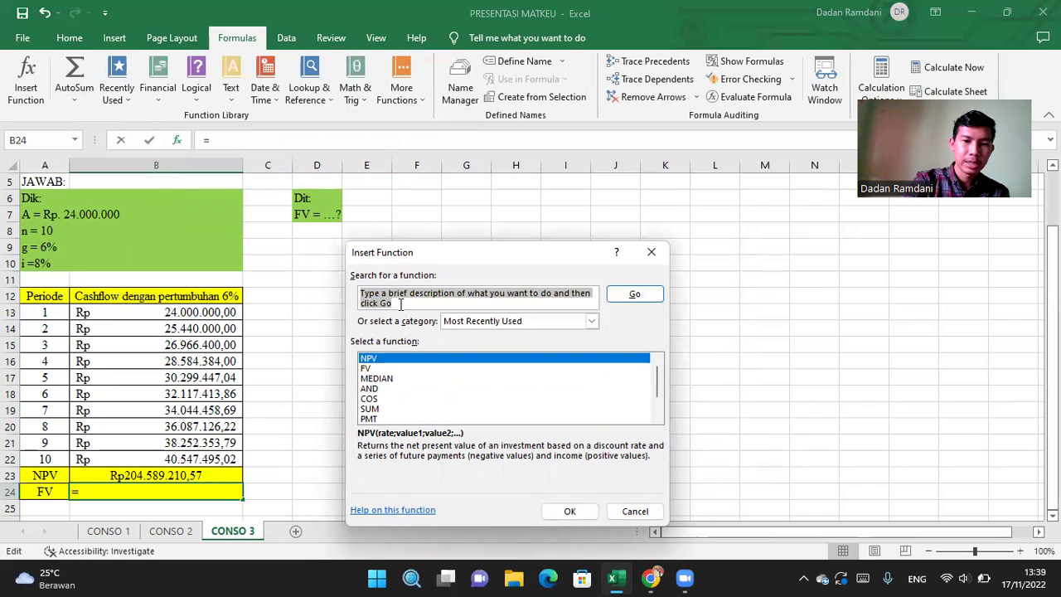
text(FV)
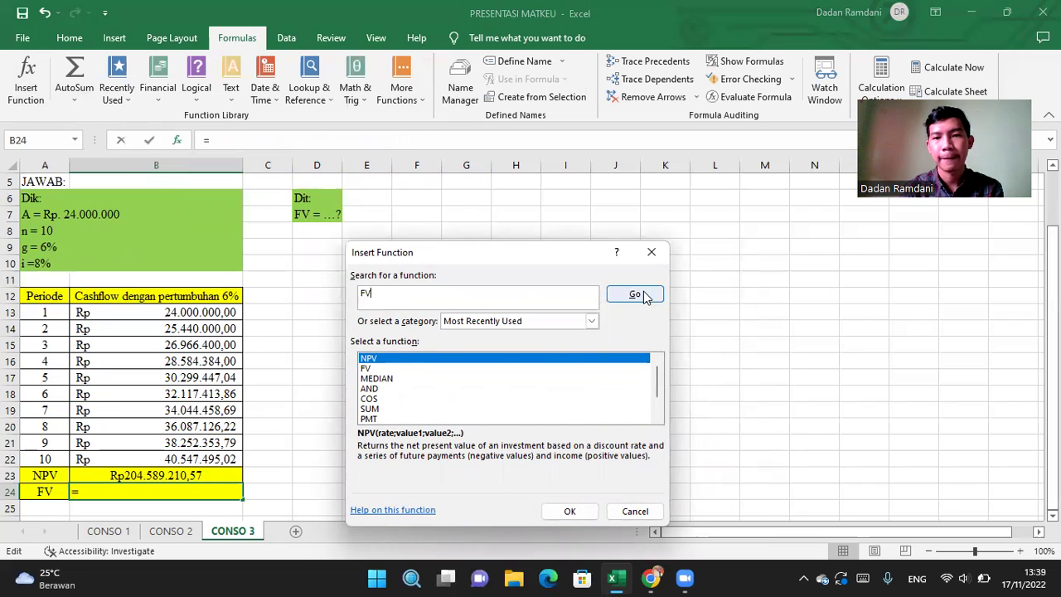
click(635, 295)
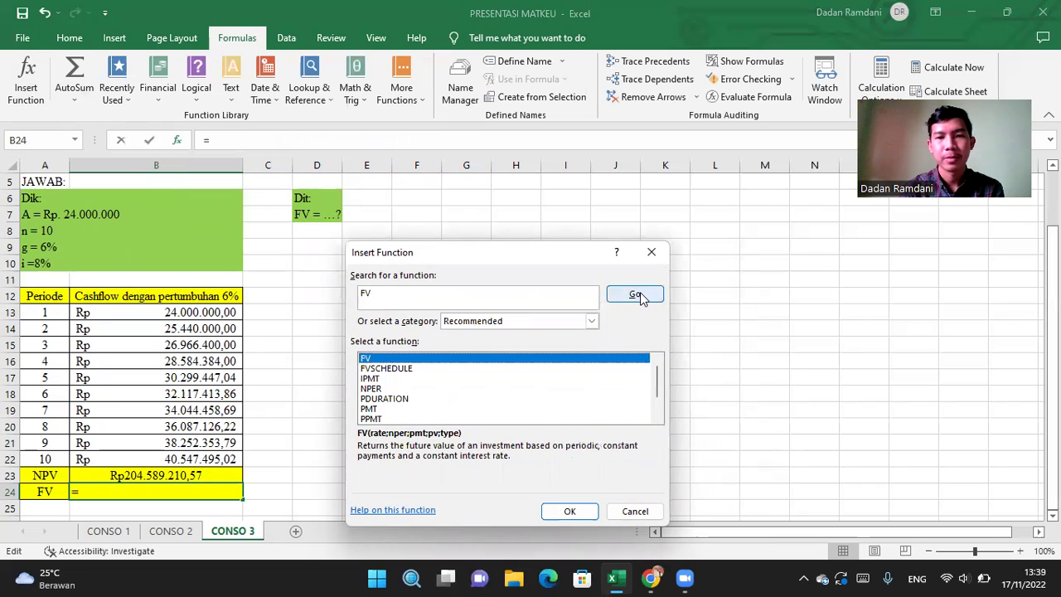
click(567, 517)
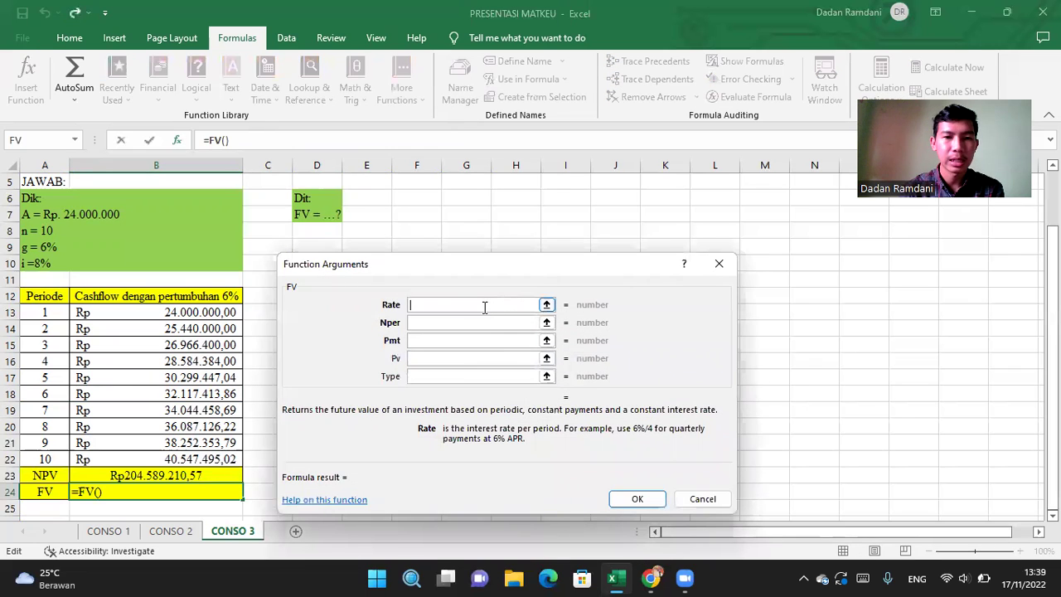
Step: Set the FV arguments Rate to 8%, Nper to 10 and Pmt to 0
text(8)
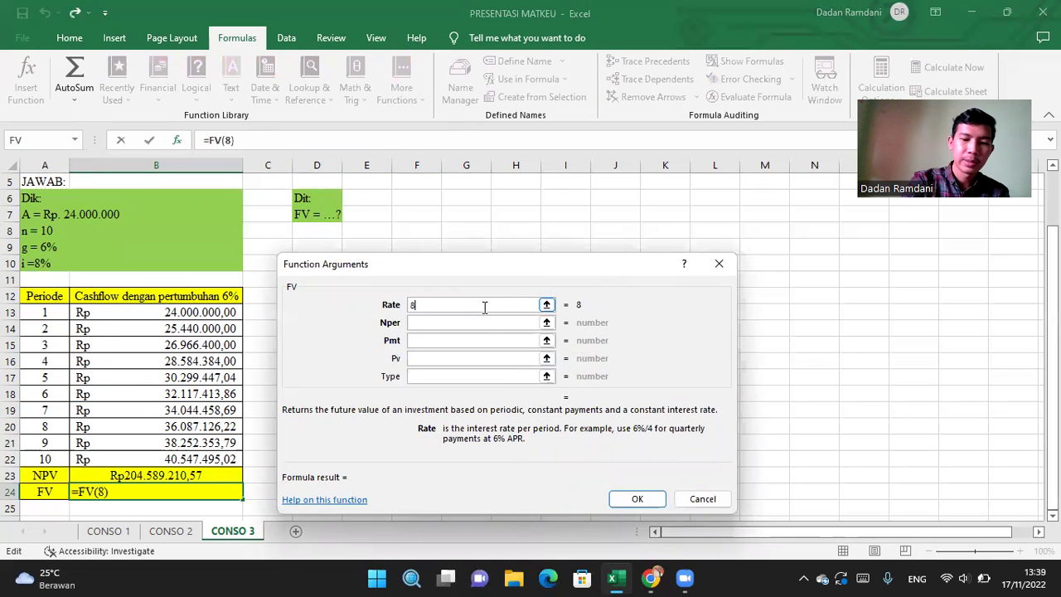
text(%)
click(480, 321)
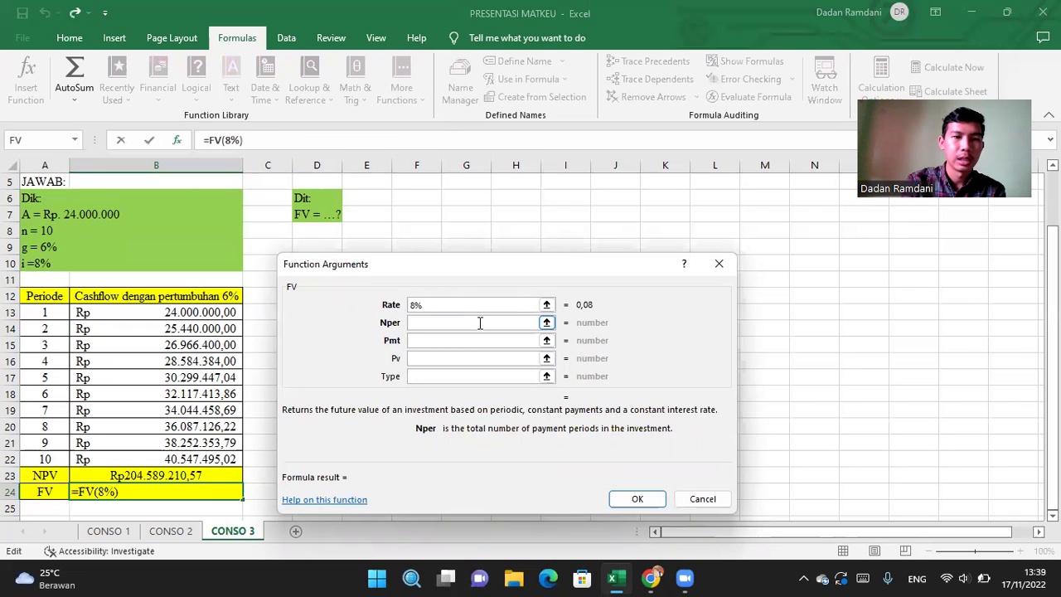
text(10)
click(469, 338)
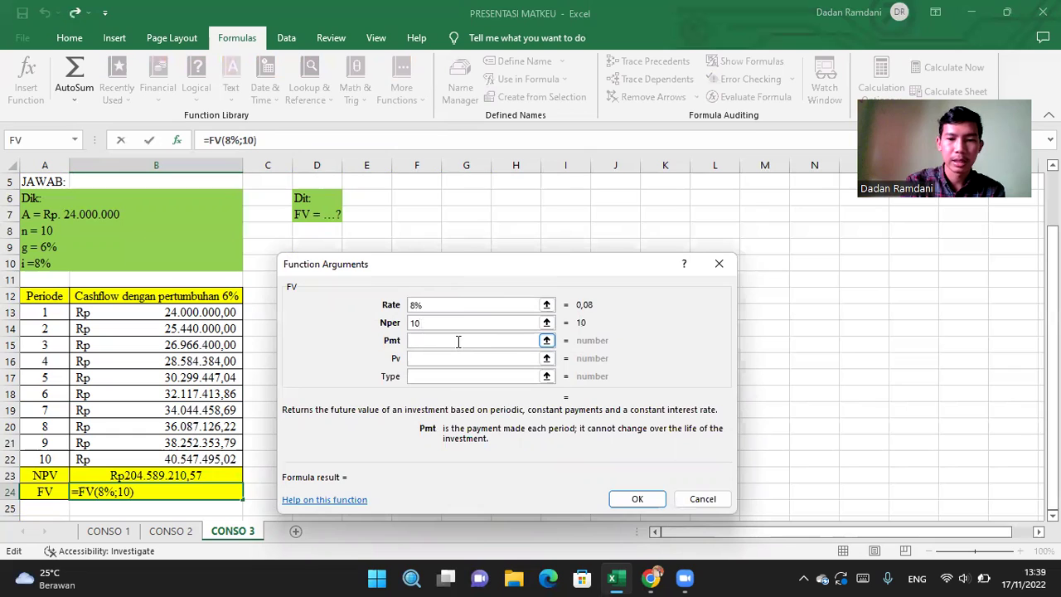
text(0)
click(455, 355)
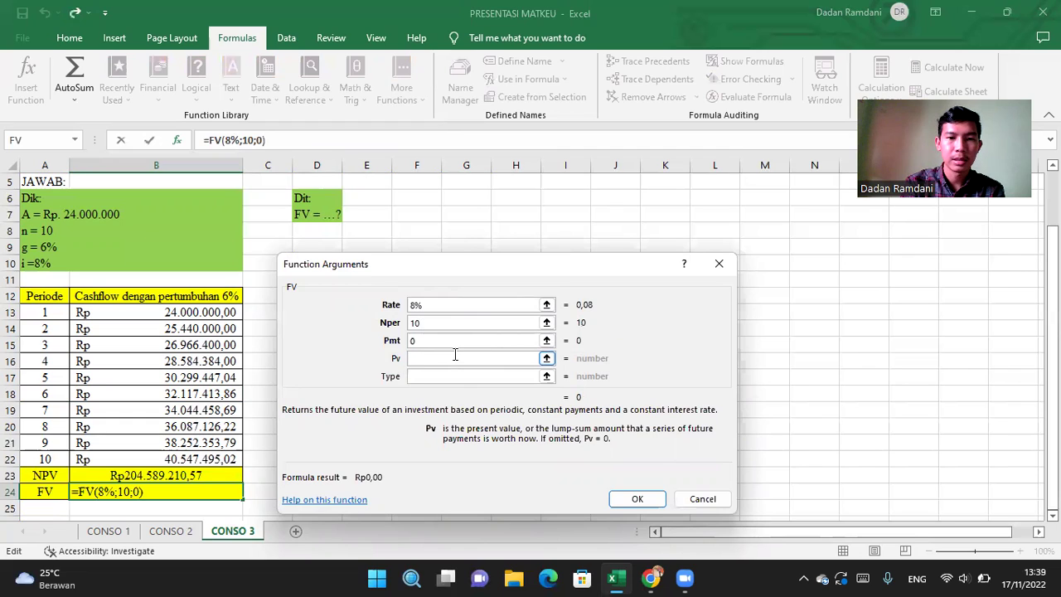
click(427, 341)
click(423, 340)
Step: Set the FV arguments Pv to -B23 and Type to 0, and complete the formula in B24
click(417, 358)
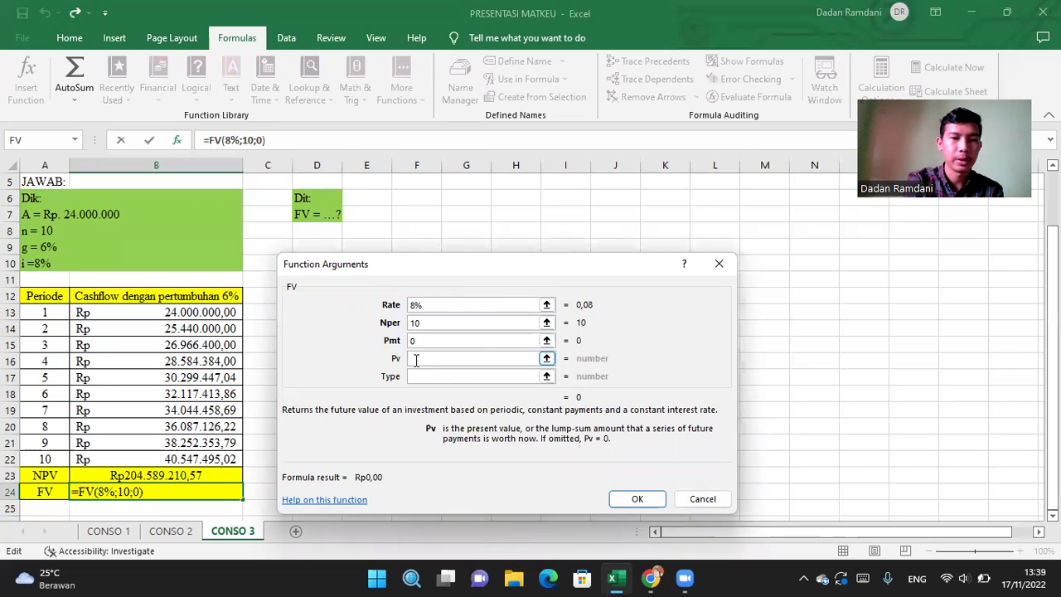
text(-)
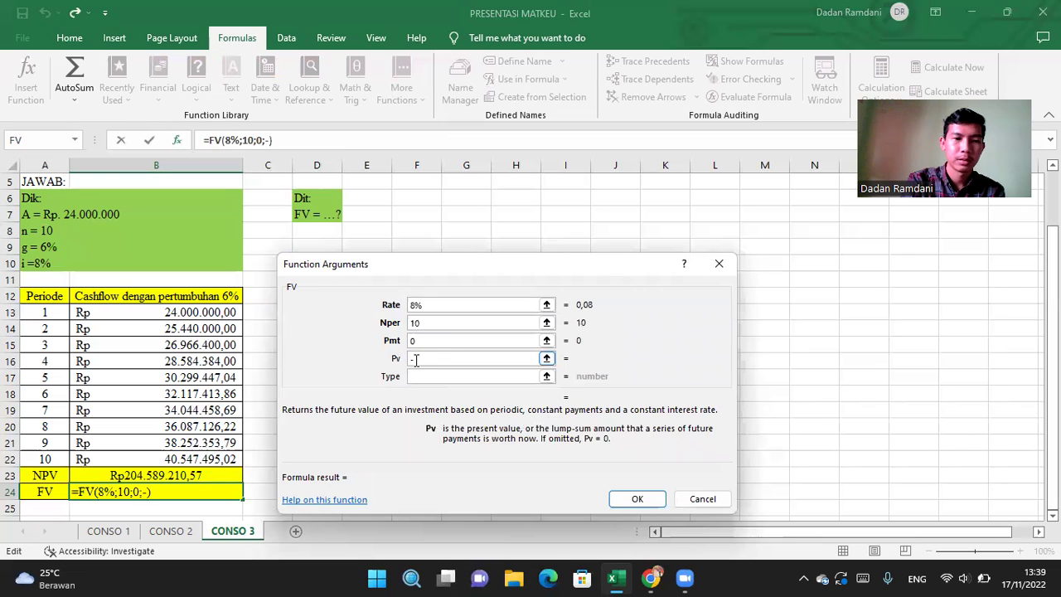
text(B23)
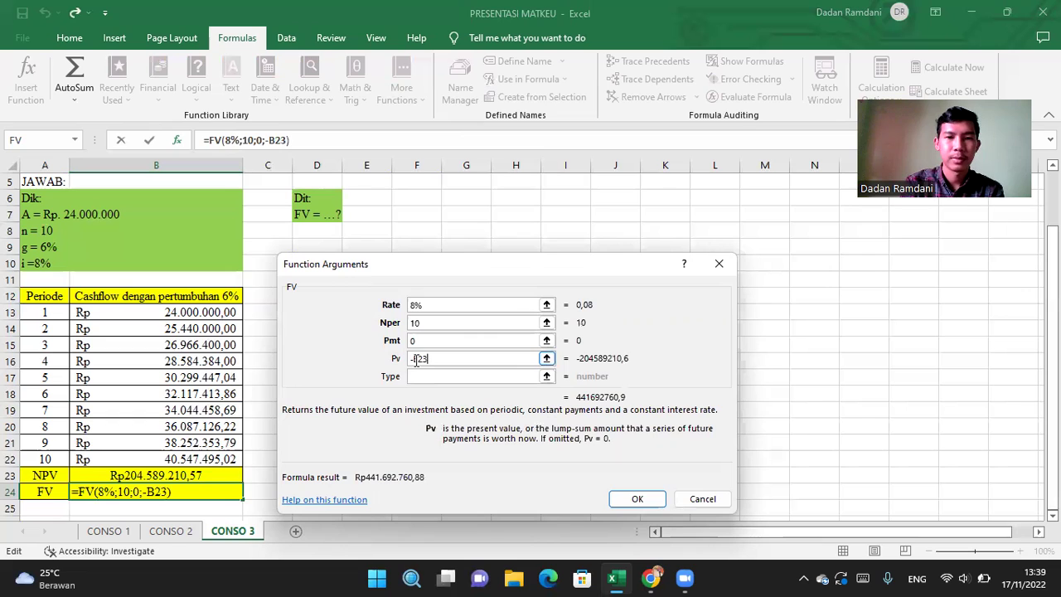
click(423, 377)
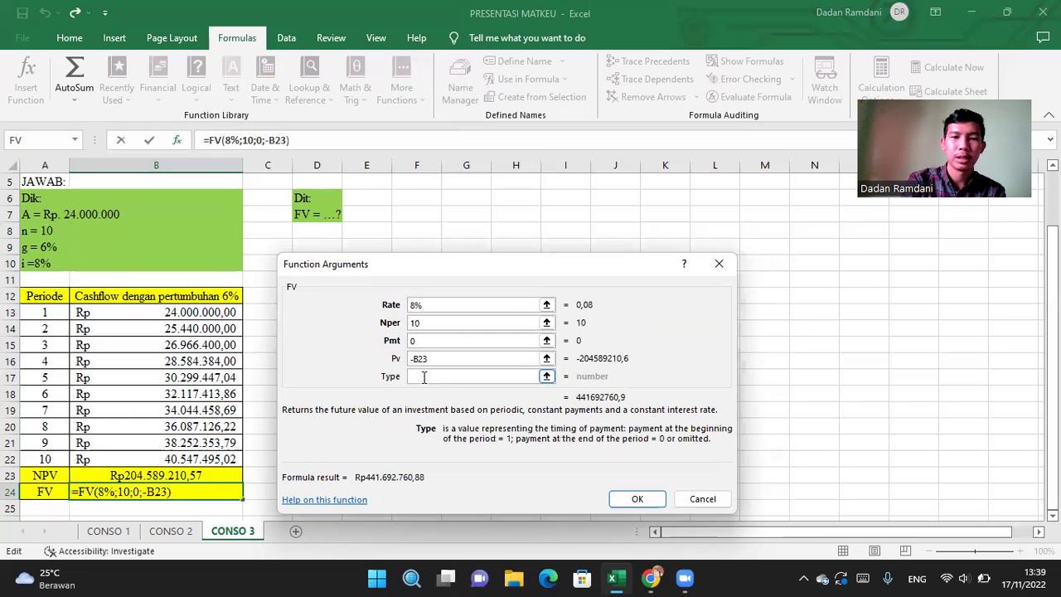
text(0)
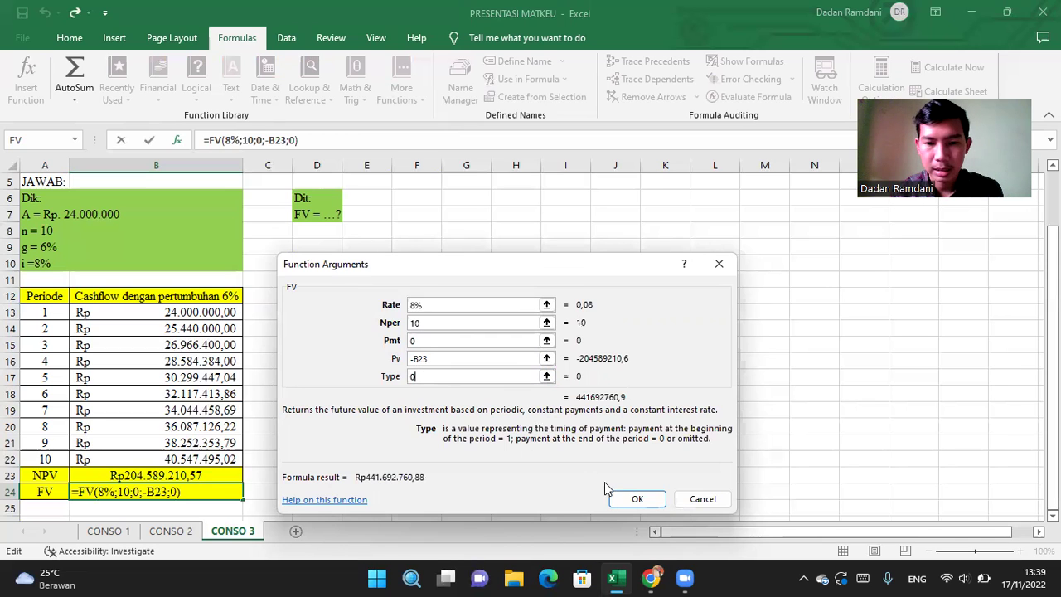
click(627, 503)
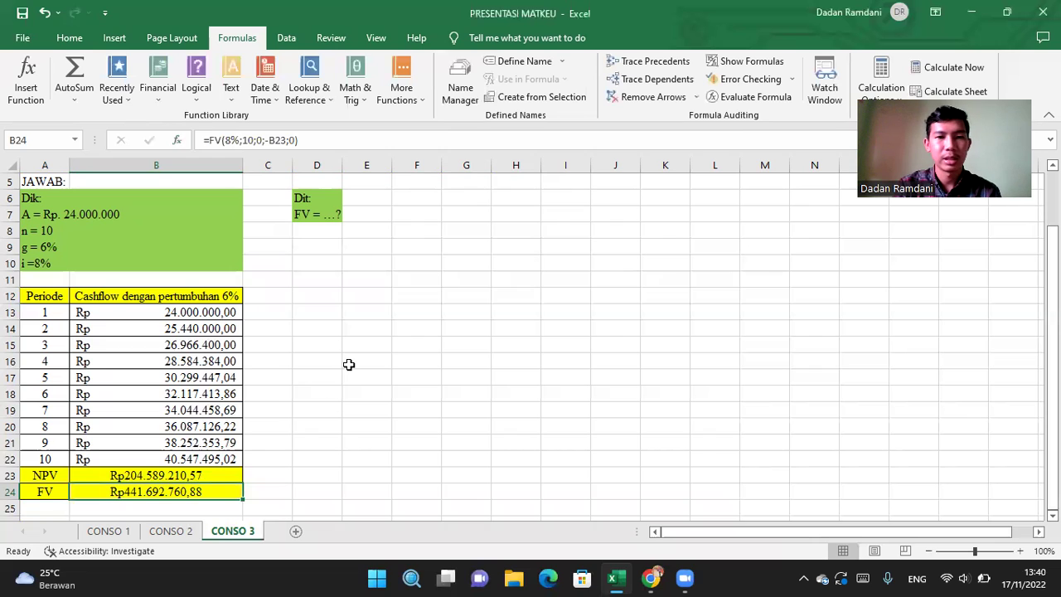
scroll(349, 364, up, 2)
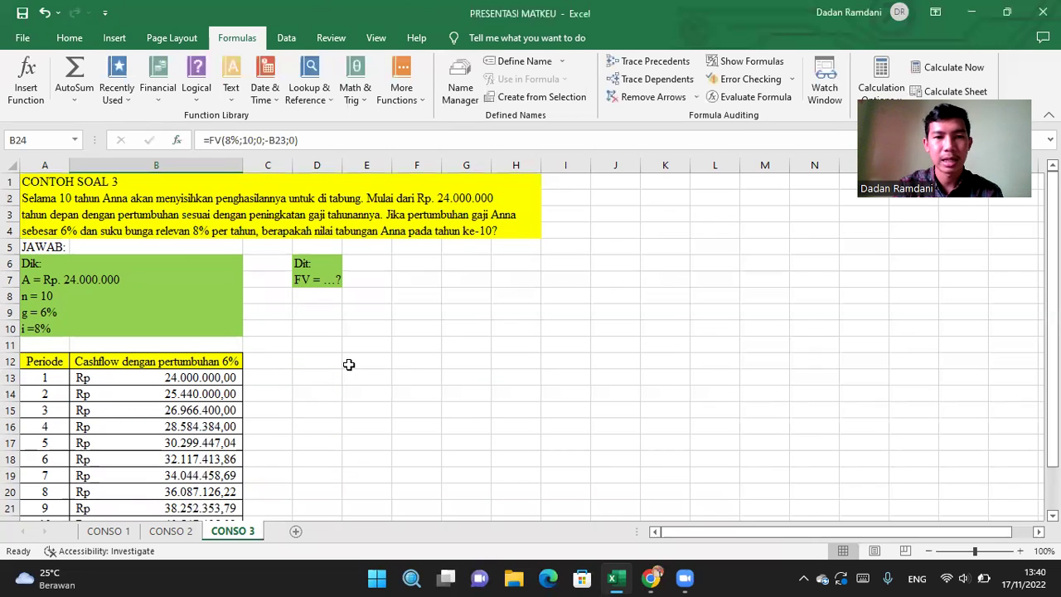
click(349, 364)
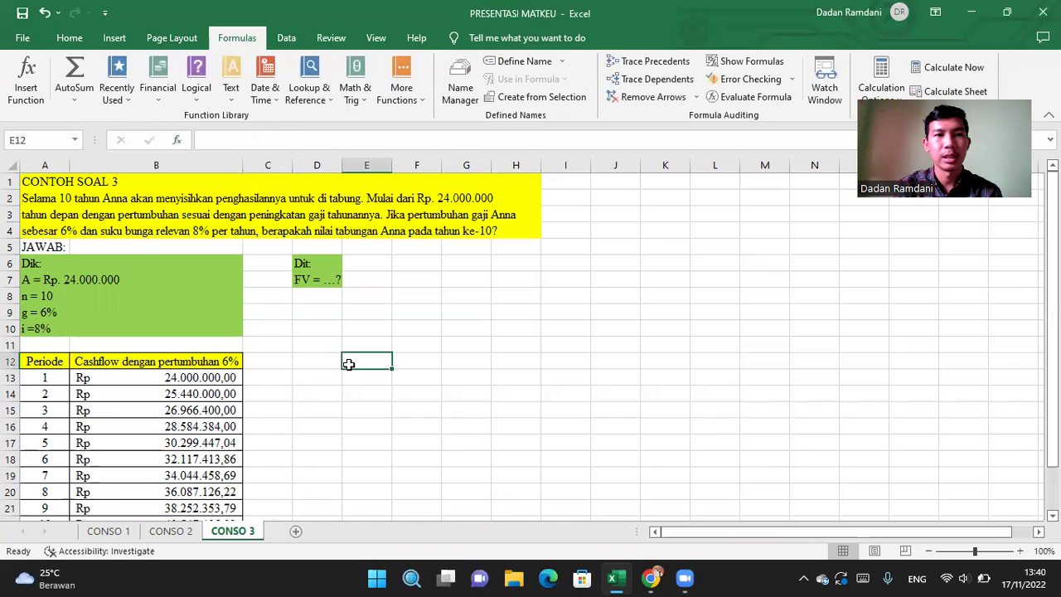